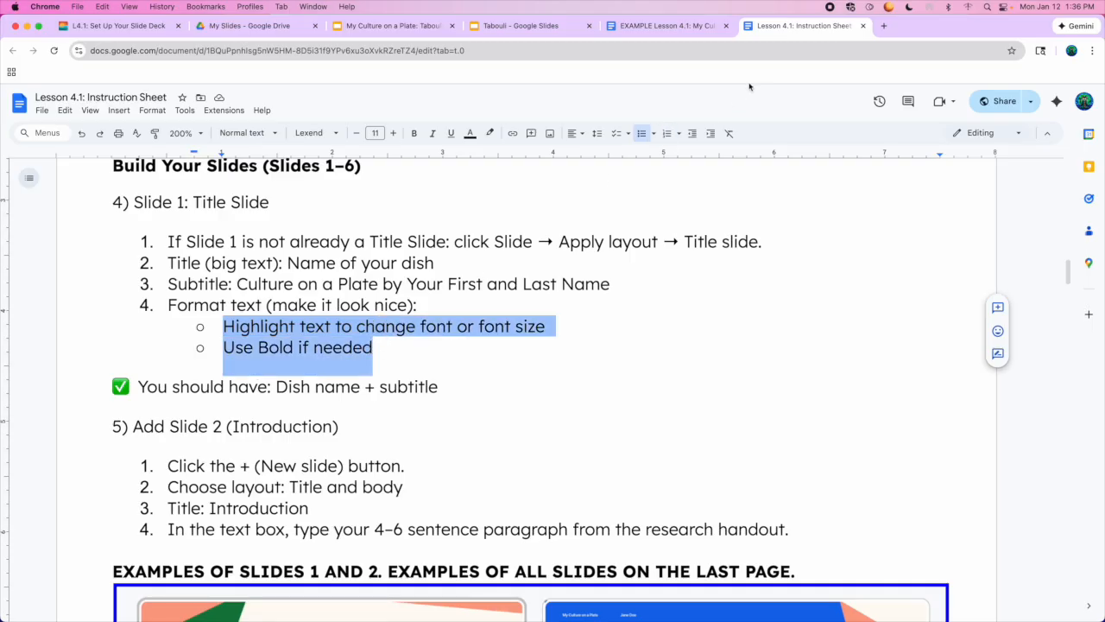
Switch to the My Culture on a Plate: Tabouli presentation and set the author's name in the subtitle to Lexend Light.
{"action": "left_click", "coordinate": [393, 25]}
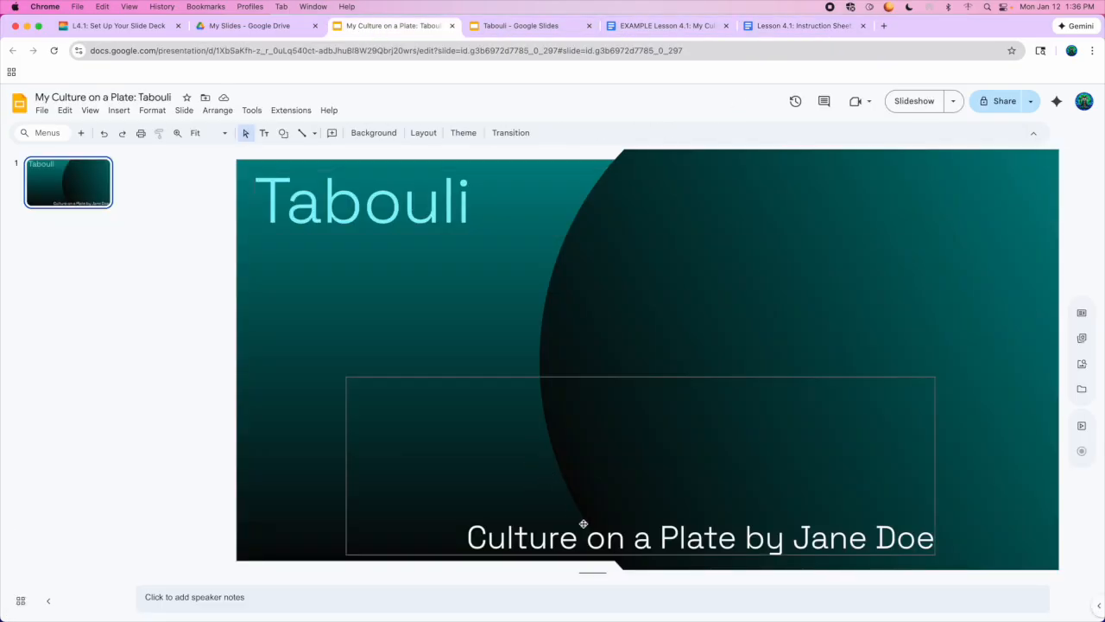
{"action": "left_click_drag", "start_coordinate": [793, 537], "coordinate": [937, 541]}
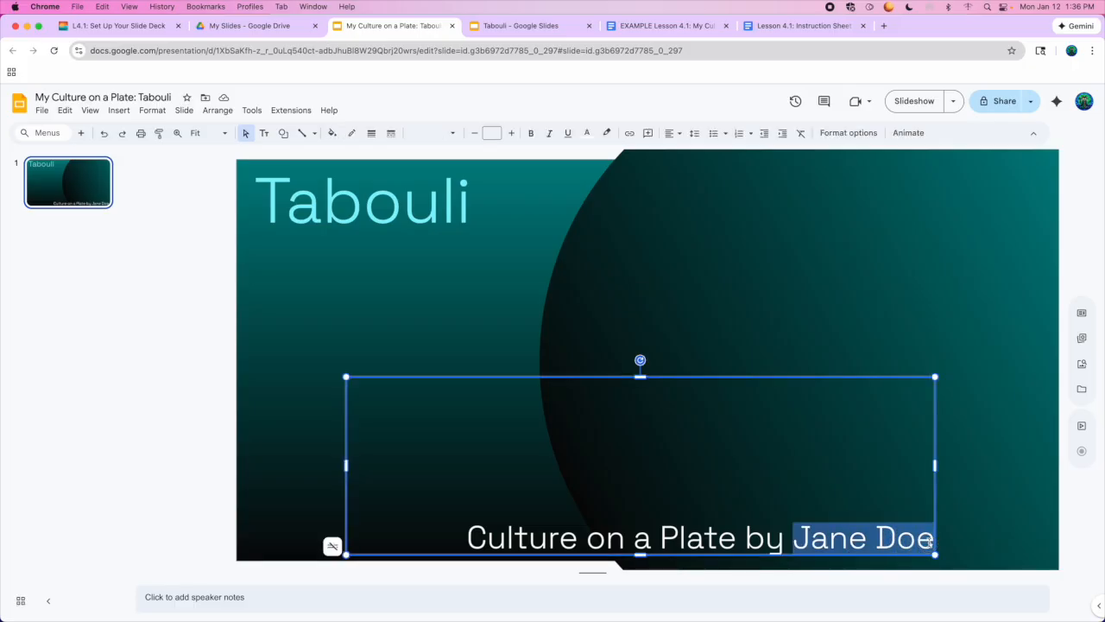
{"action": "key", "text": "ctrl+b"}
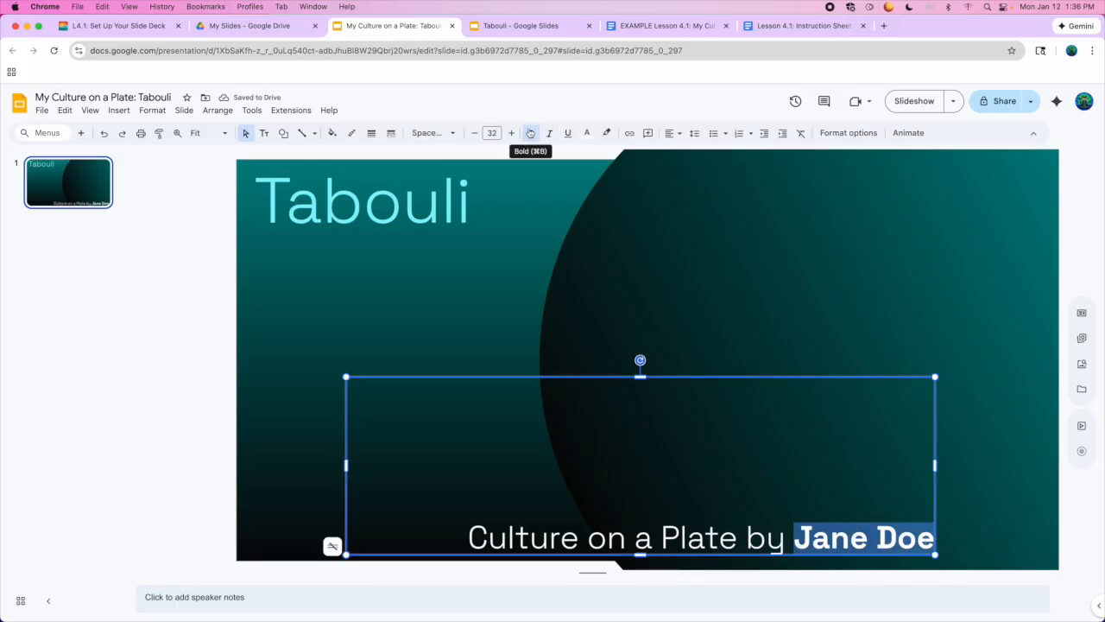
{"action": "left_click", "coordinate": [452, 132]}
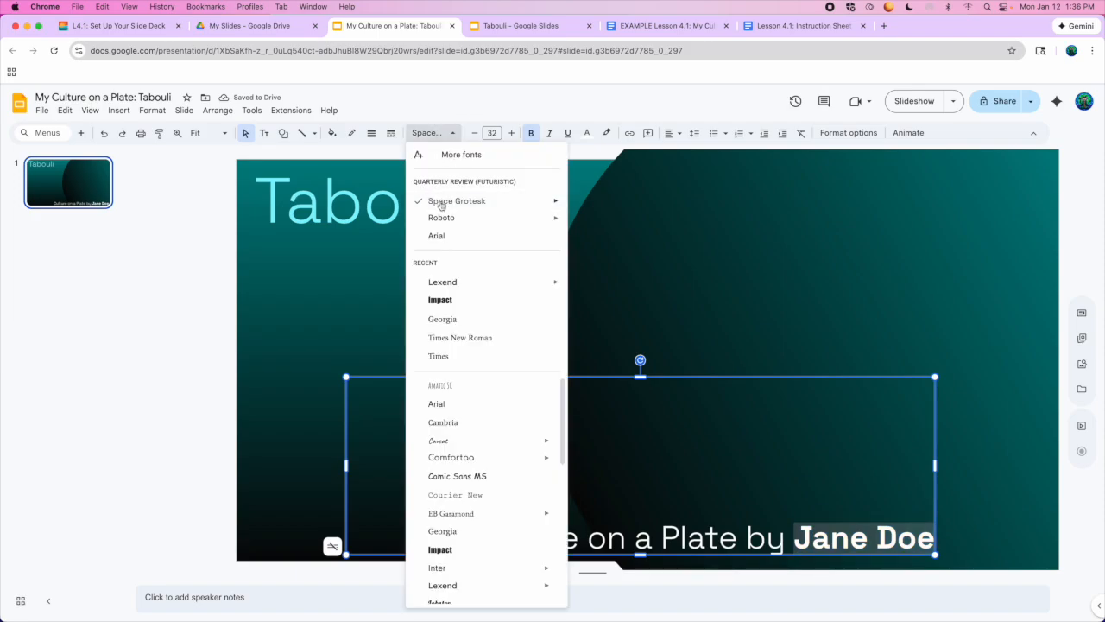
{"action": "mouse_move", "coordinate": [449, 285]}
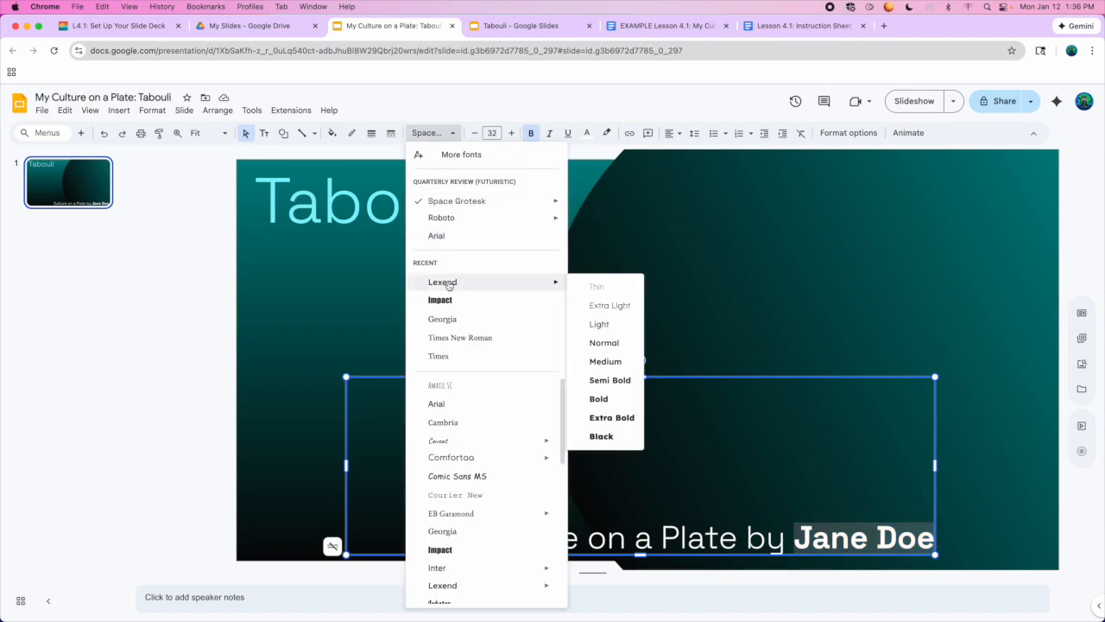
{"action": "left_click", "coordinate": [598, 327]}
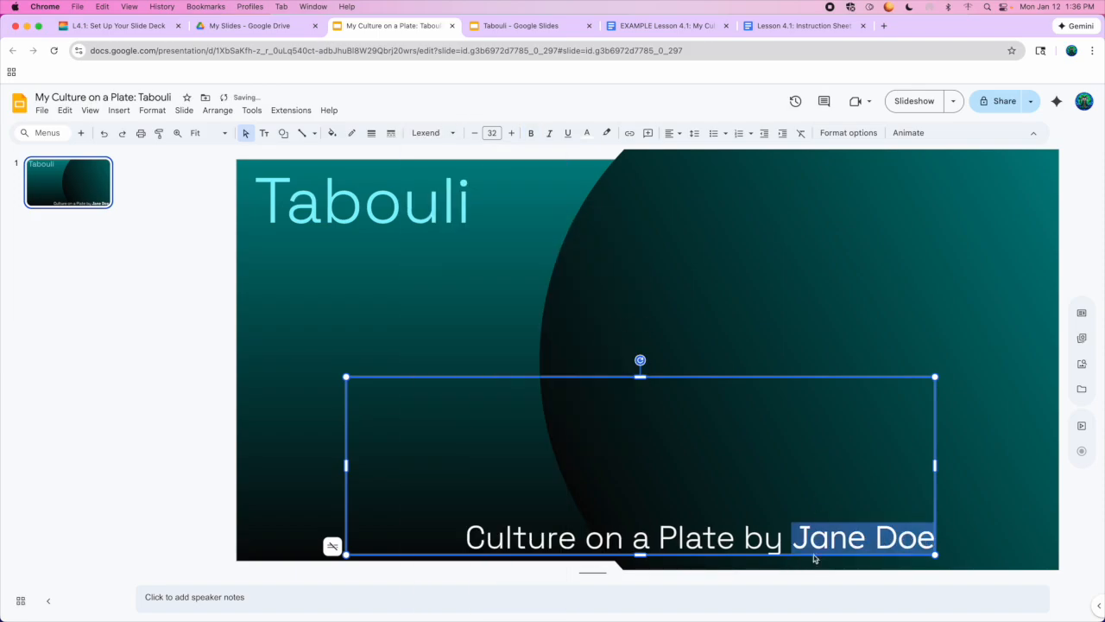
Make the author's name in the subtitle bold and change its font to Impact.
{"action": "left_click_drag", "start_coordinate": [793, 537], "coordinate": [907, 550]}
{"action": "left_click", "coordinate": [530, 132]}
{"action": "left_click", "coordinate": [451, 131]}
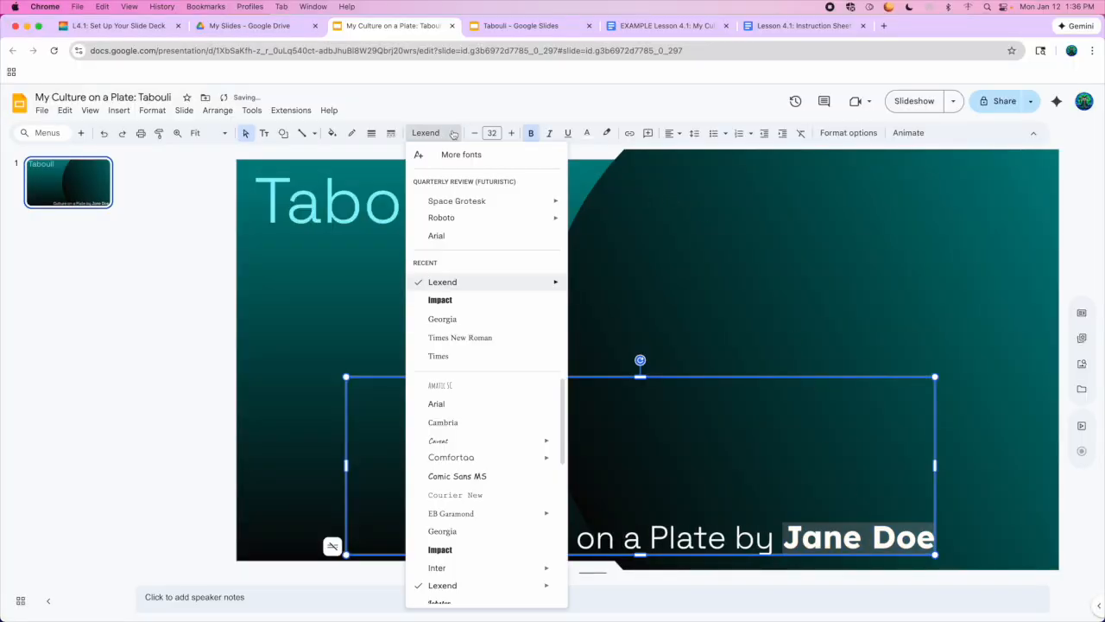
{"action": "left_click", "coordinate": [441, 299]}
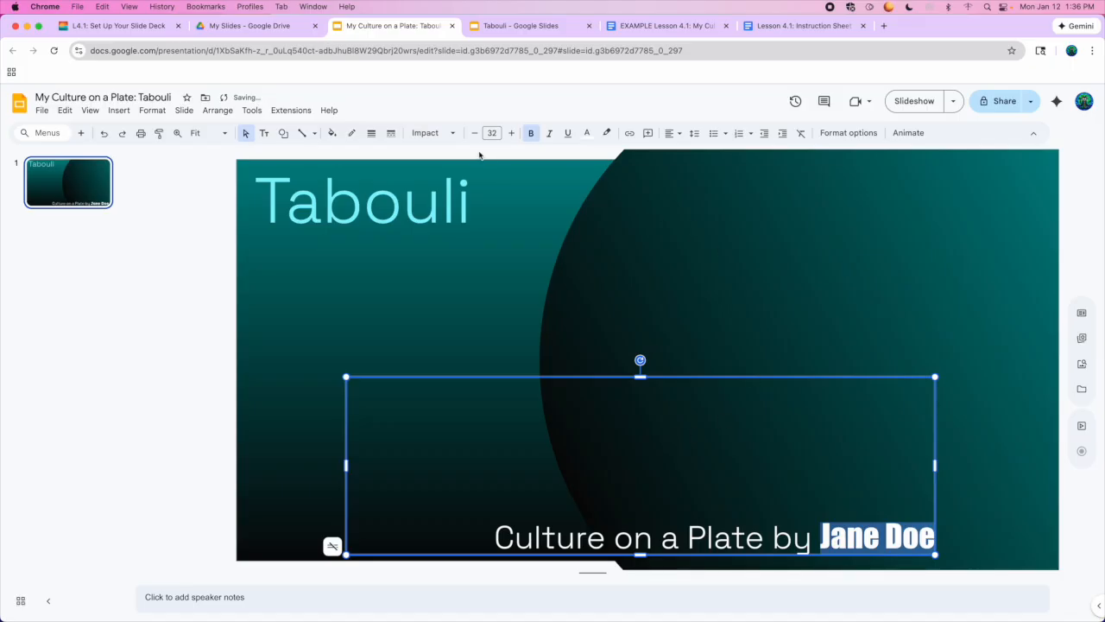
Increase the font size of the author's name in the subtitle to 43.
{"action": "left_click", "coordinate": [512, 133]}
{"action": "left_click", "coordinate": [512, 133]}
{"action": "left_click", "coordinate": [512, 133]}
{"action": "left_click", "coordinate": [512, 133]}
{"action": "left_click", "coordinate": [512, 133]}
{"action": "left_click", "coordinate": [512, 133]}
{"action": "left_click", "coordinate": [512, 133]}
{"action": "left_click", "coordinate": [512, 133]}
{"action": "left_click", "coordinate": [512, 133]}
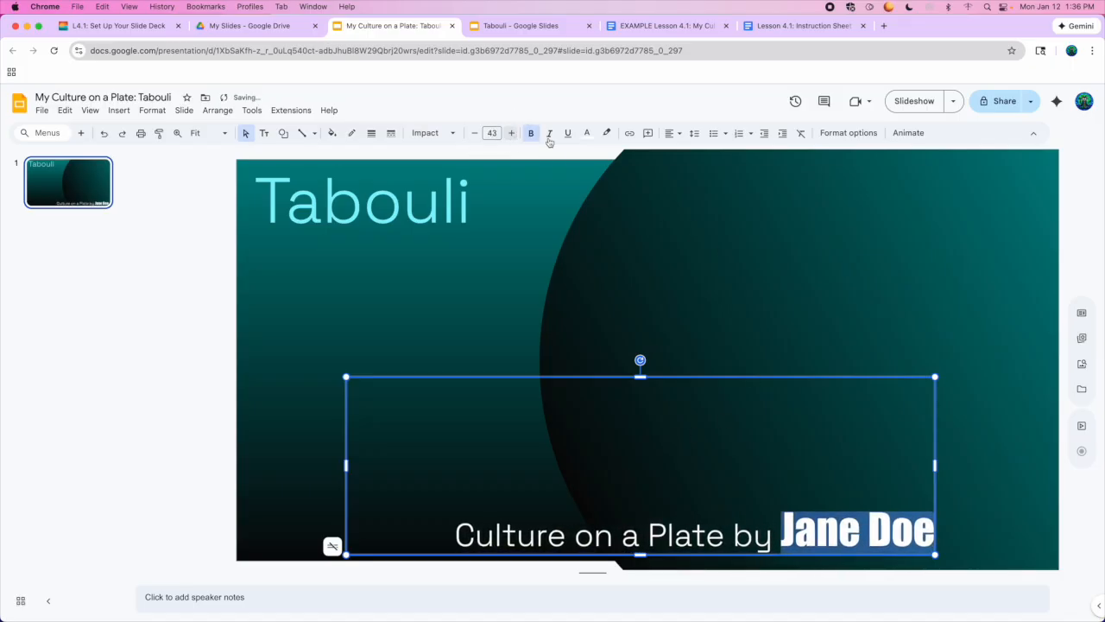
Change the font of the Tabouli title to Lexend Light.
{"action": "left_click", "coordinate": [525, 175]}
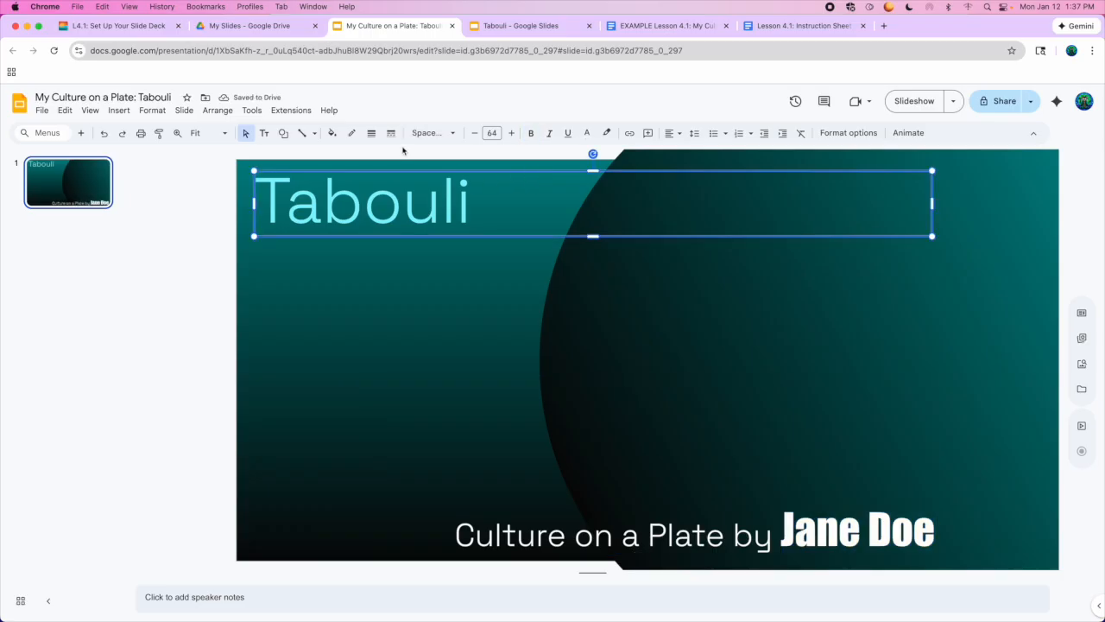
{"action": "left_click", "coordinate": [451, 133]}
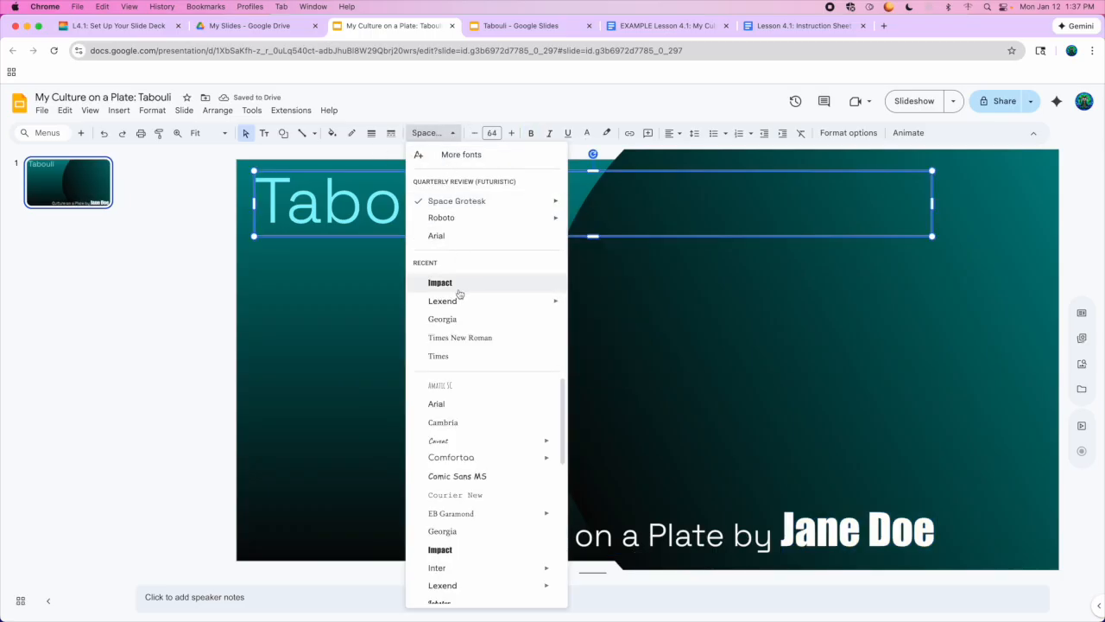
{"action": "mouse_move", "coordinate": [558, 301]}
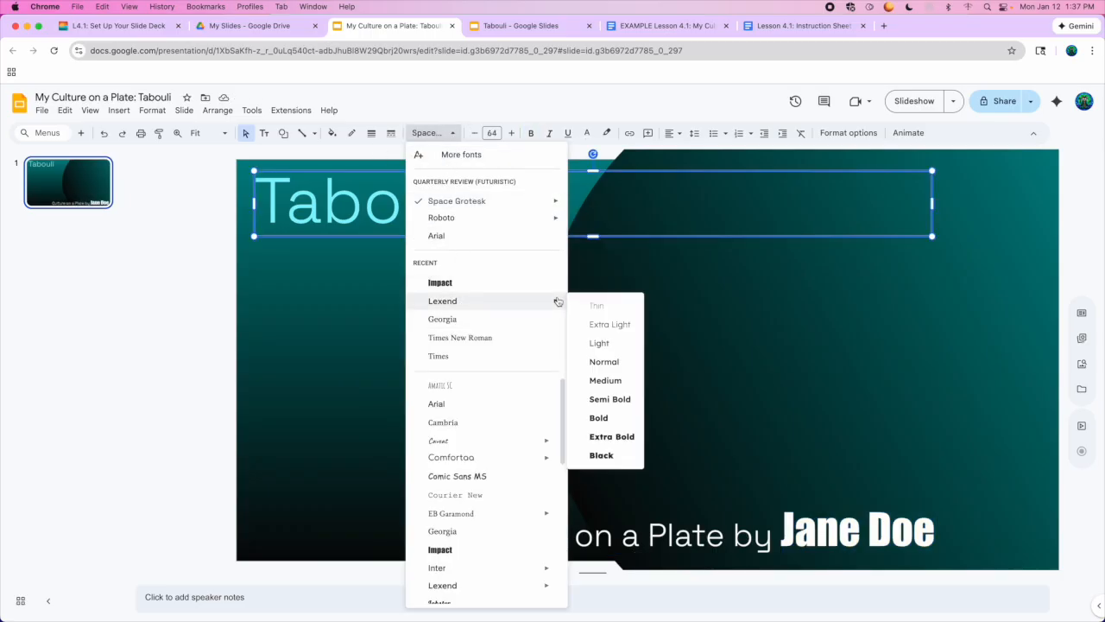
{"action": "left_click", "coordinate": [600, 342]}
Increase the Tabouli title's font size to 71.
{"action": "triple_click", "coordinate": [459, 199]}
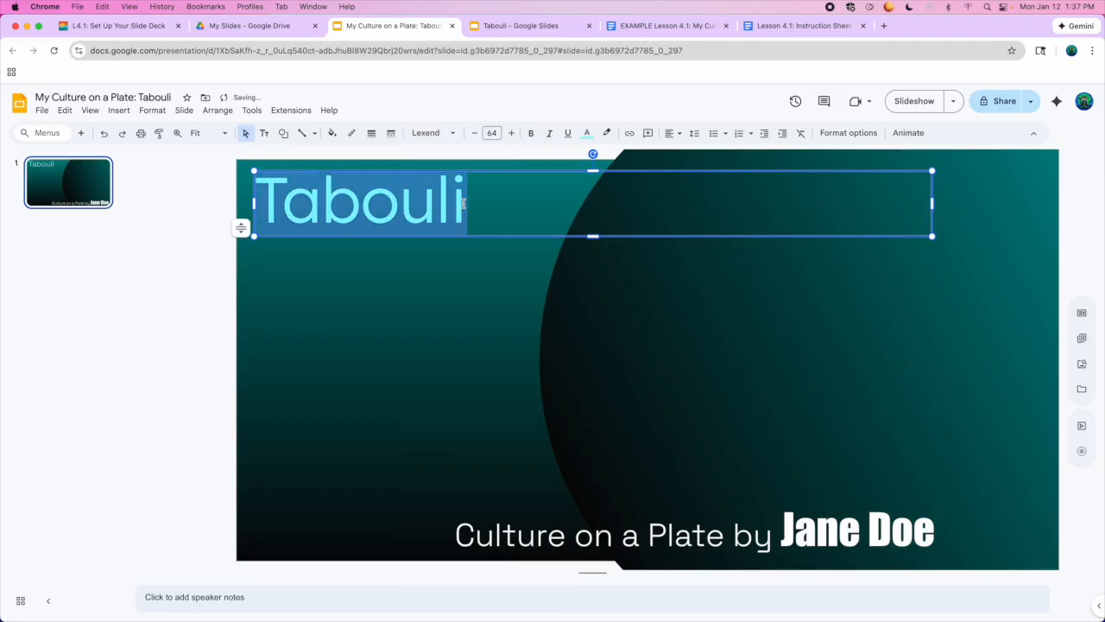
{"action": "left_click", "coordinate": [513, 133]}
{"action": "left_click", "coordinate": [513, 132]}
{"action": "left_click", "coordinate": [513, 132]}
{"action": "left_click", "coordinate": [513, 132]}
{"action": "left_click", "coordinate": [513, 132]}
{"action": "left_click", "coordinate": [513, 132]}
{"action": "left_click", "coordinate": [512, 132]}
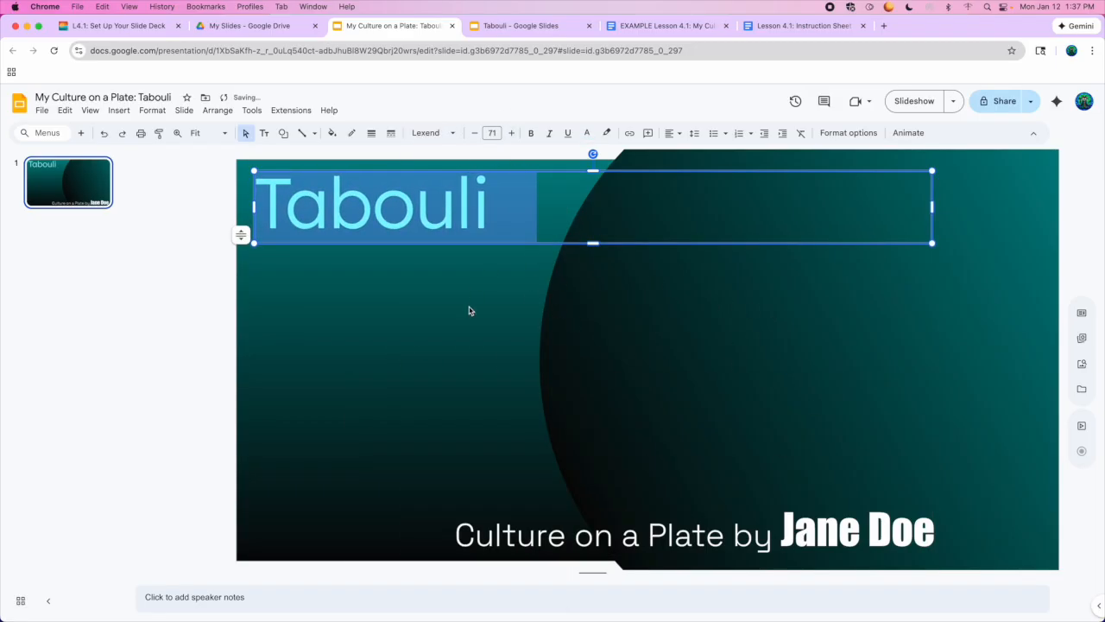
{"action": "left_click", "coordinate": [1018, 471]}
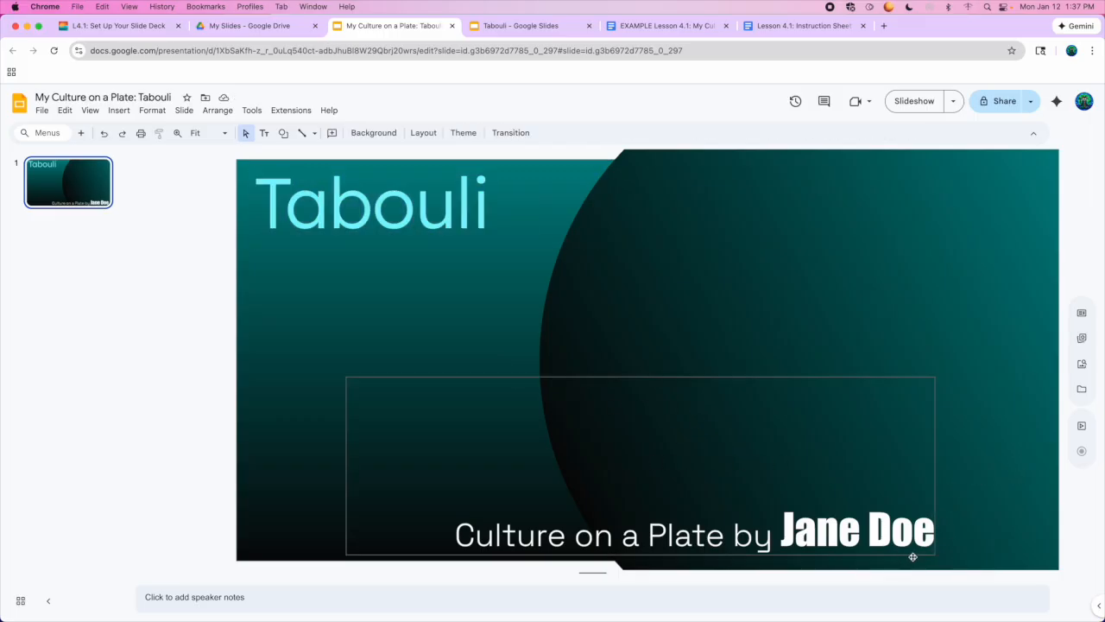
Align the subtitle text vertically to the middle of its text box.
{"action": "left_click", "coordinate": [933, 507]}
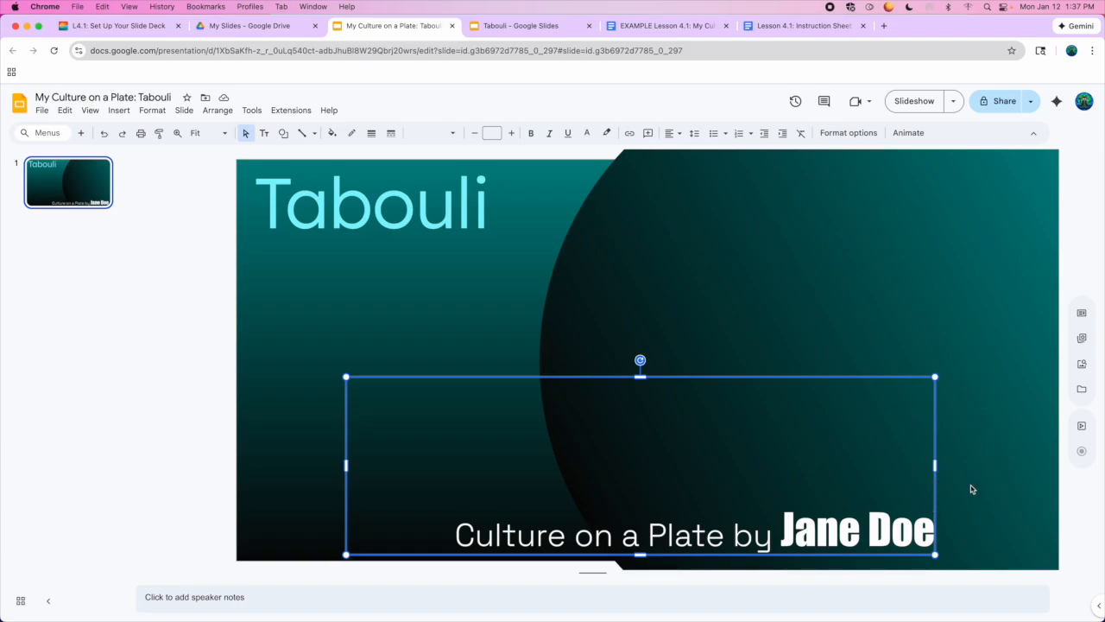
{"action": "left_click", "coordinate": [969, 489]}
{"action": "left_click", "coordinate": [937, 478]}
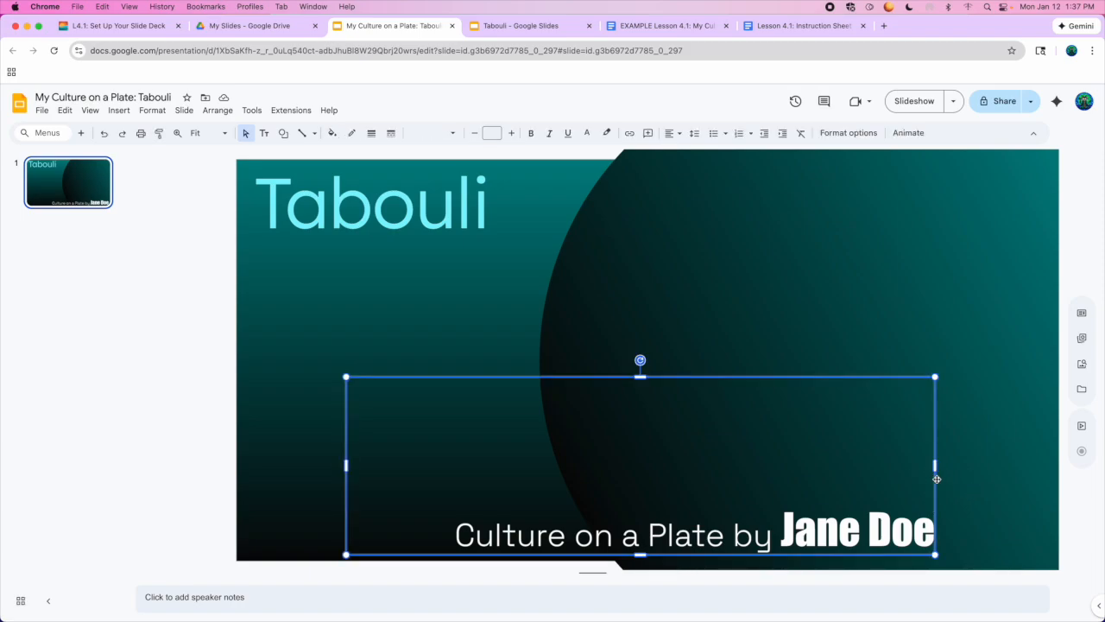
{"action": "left_click", "coordinate": [678, 137]}
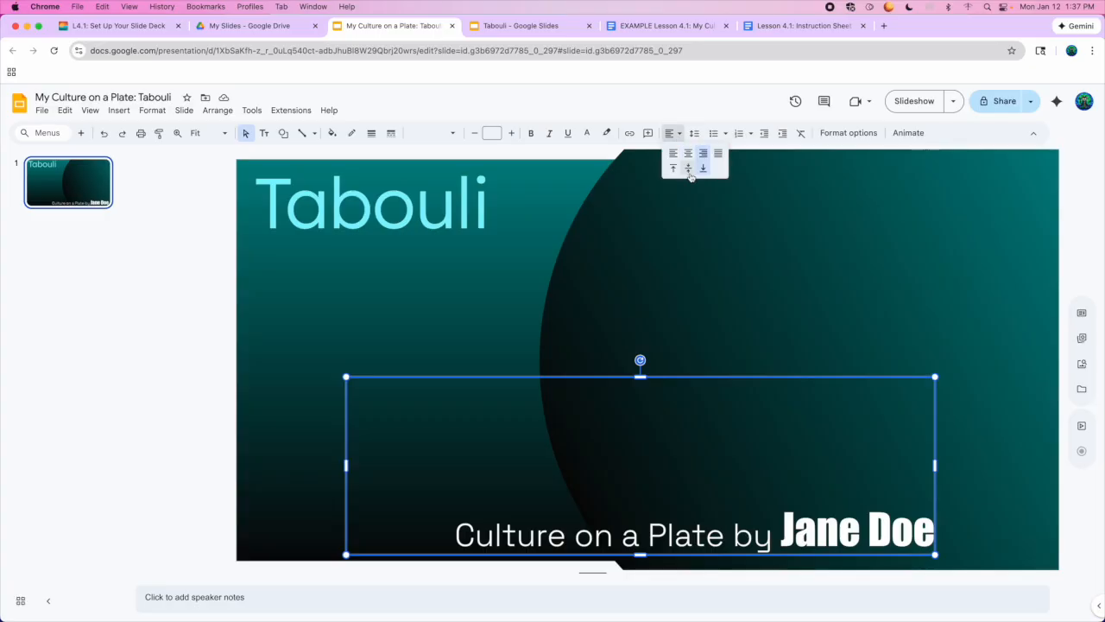
{"action": "left_click", "coordinate": [690, 172]}
{"action": "left_click", "coordinate": [764, 325]}
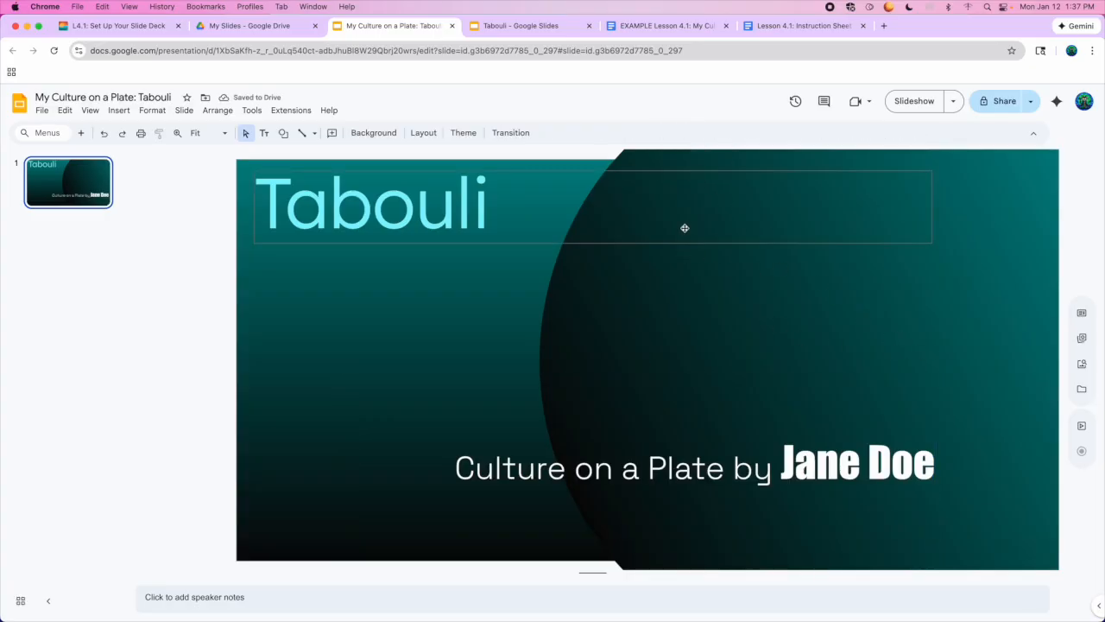
Align the Tabouli title text vertically to the middle of its text box.
{"action": "left_click", "coordinate": [686, 240]}
{"action": "left_click", "coordinate": [677, 134]}
{"action": "left_click", "coordinate": [688, 168]}
{"action": "left_click", "coordinate": [731, 323]}
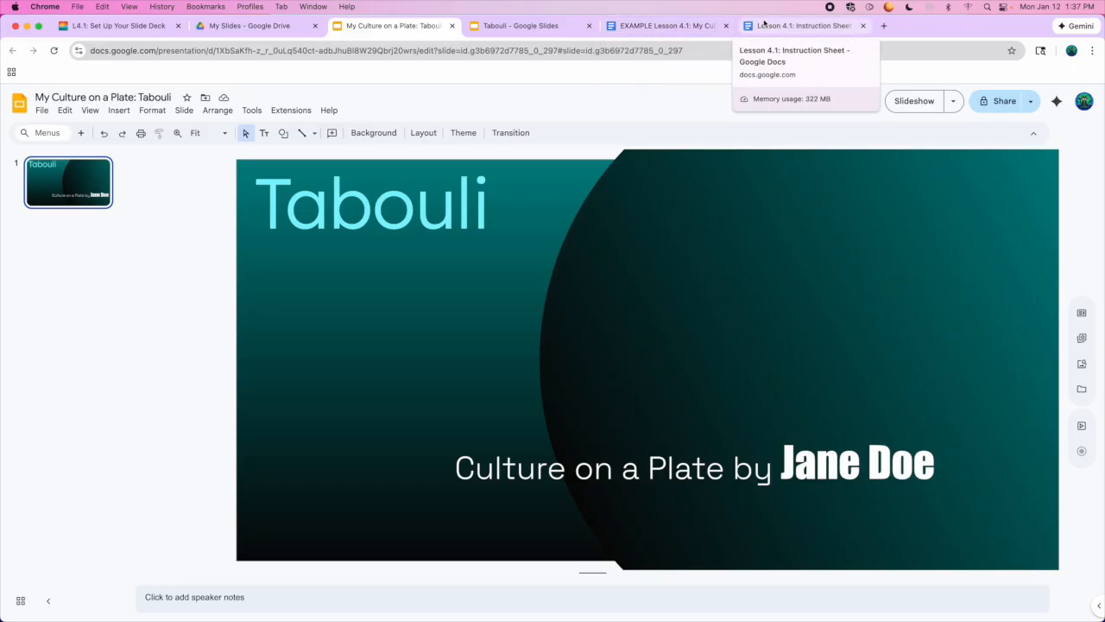
Review the Lesson 4.1 Instruction Sheet's directions for Slide 1 and for adding Slide 2, including its layout, title and paragraph requirements.
{"action": "left_click", "coordinate": [765, 25]}
{"action": "scroll", "coordinate": [402, 337], "scroll_direction": "down", "scroll_amount": 3}
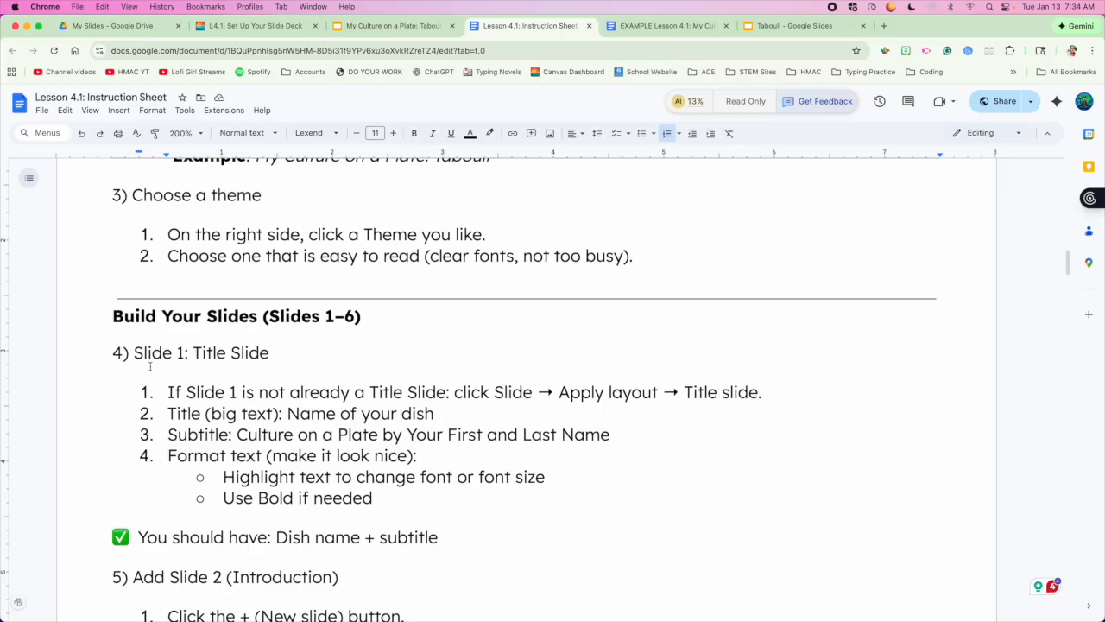
{"action": "left_click_drag", "start_coordinate": [136, 355], "coordinate": [267, 358]}
{"action": "scroll", "coordinate": [183, 376], "scroll_direction": "down", "scroll_amount": 5}
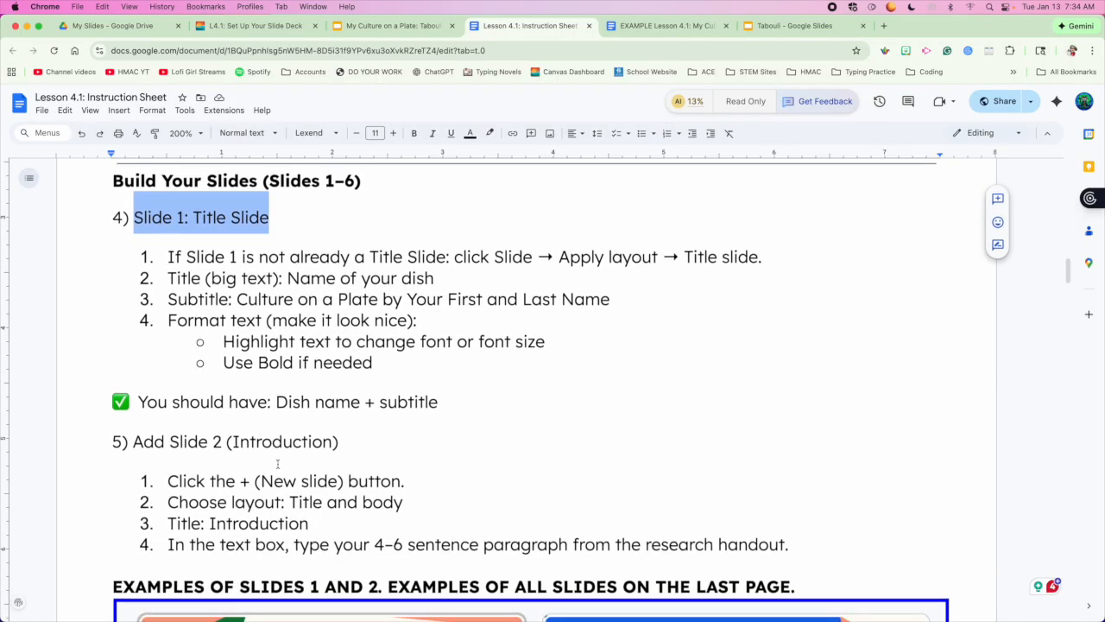
{"action": "left_click_drag", "start_coordinate": [170, 357], "coordinate": [335, 359]}
{"action": "scroll", "coordinate": [335, 359], "scroll_direction": "down", "scroll_amount": 1}
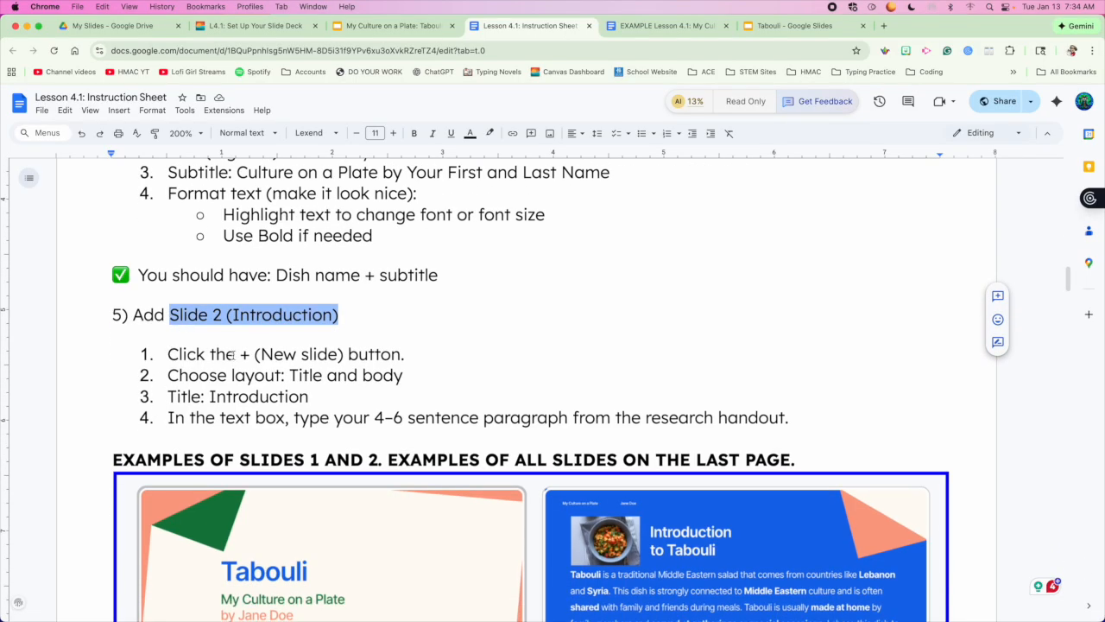
{"action": "left_click_drag", "start_coordinate": [244, 354], "coordinate": [406, 361]}
{"action": "left_click_drag", "start_coordinate": [232, 375], "coordinate": [404, 378]}
{"action": "left_click_drag", "start_coordinate": [211, 397], "coordinate": [309, 396]}
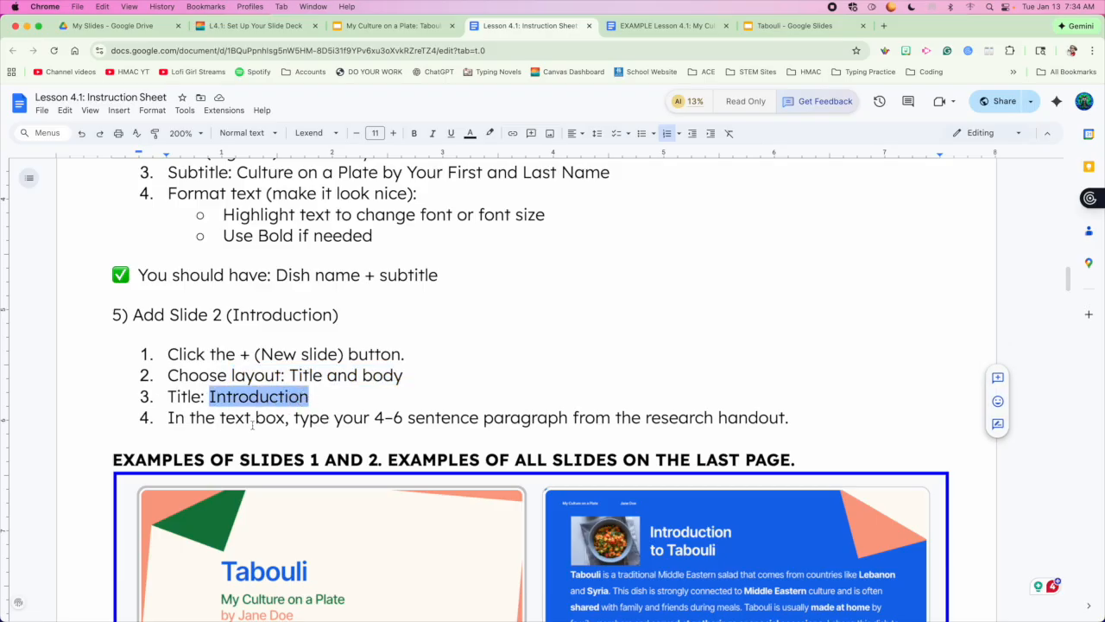
{"action": "left_click_drag", "start_coordinate": [376, 418], "coordinate": [568, 418]}
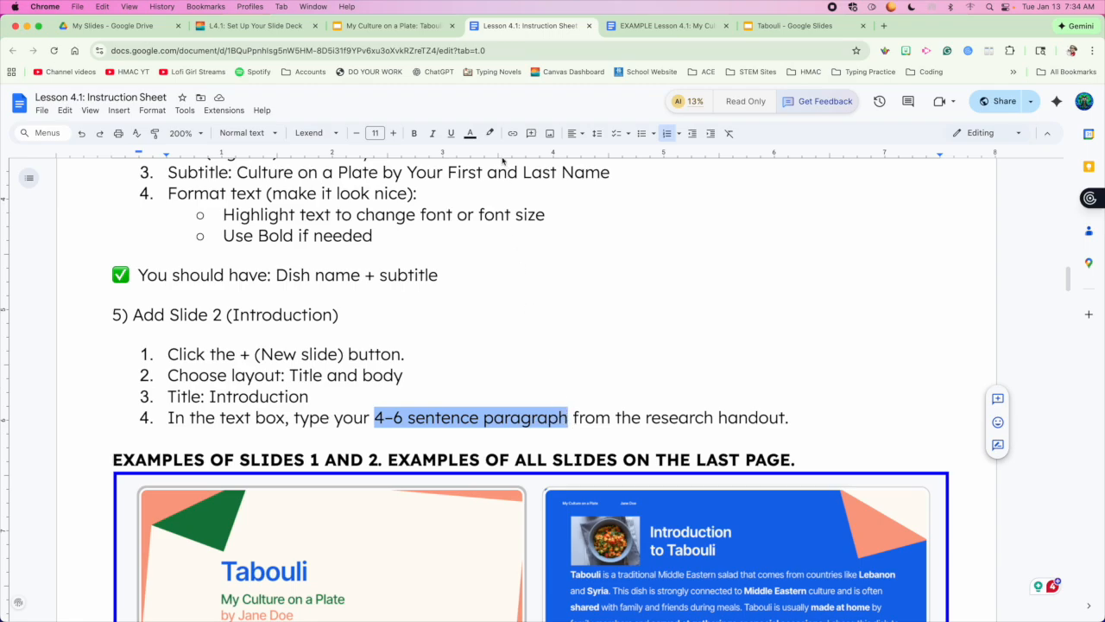
Return to the Tabouli presentation and add a second slide with the Title and body layout.
{"action": "left_click", "coordinate": [393, 26]}
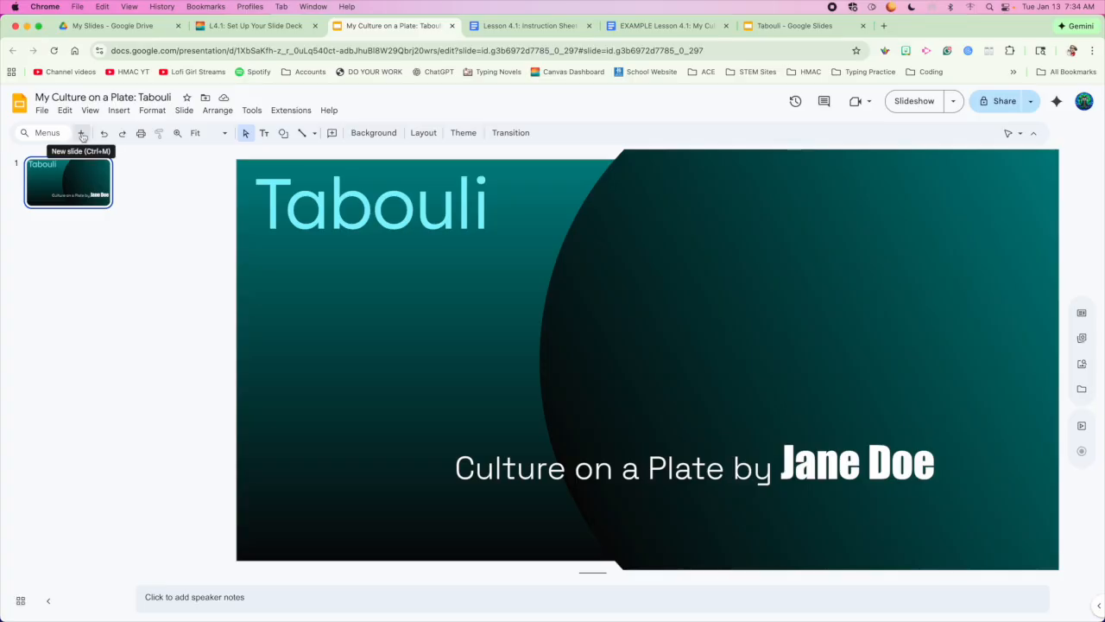
{"action": "left_click", "coordinate": [81, 133]}
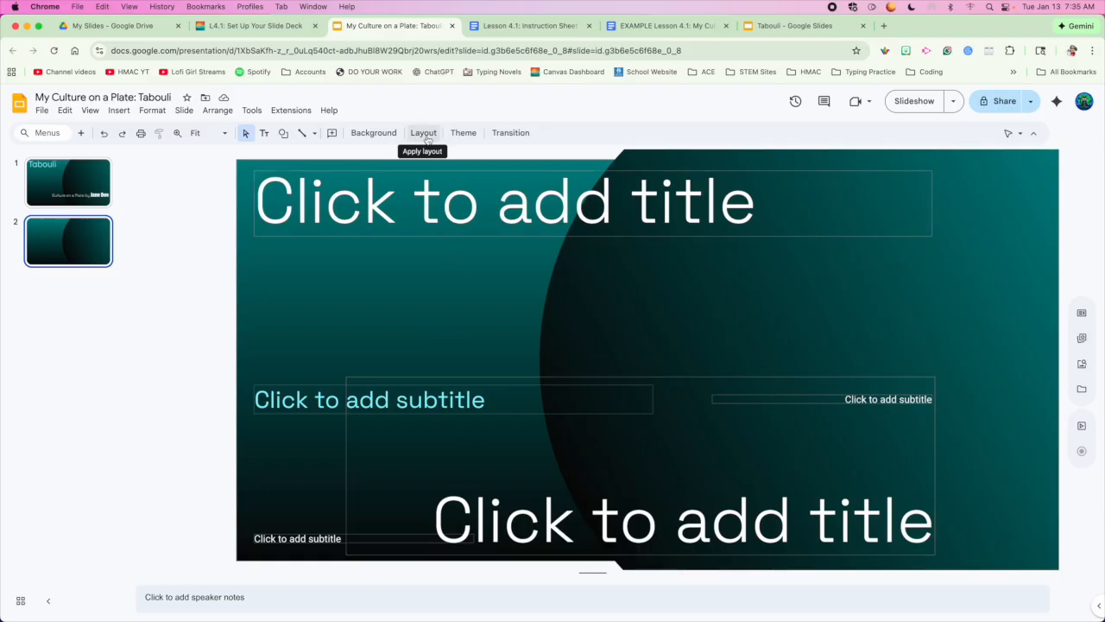
{"action": "left_click", "coordinate": [424, 133]}
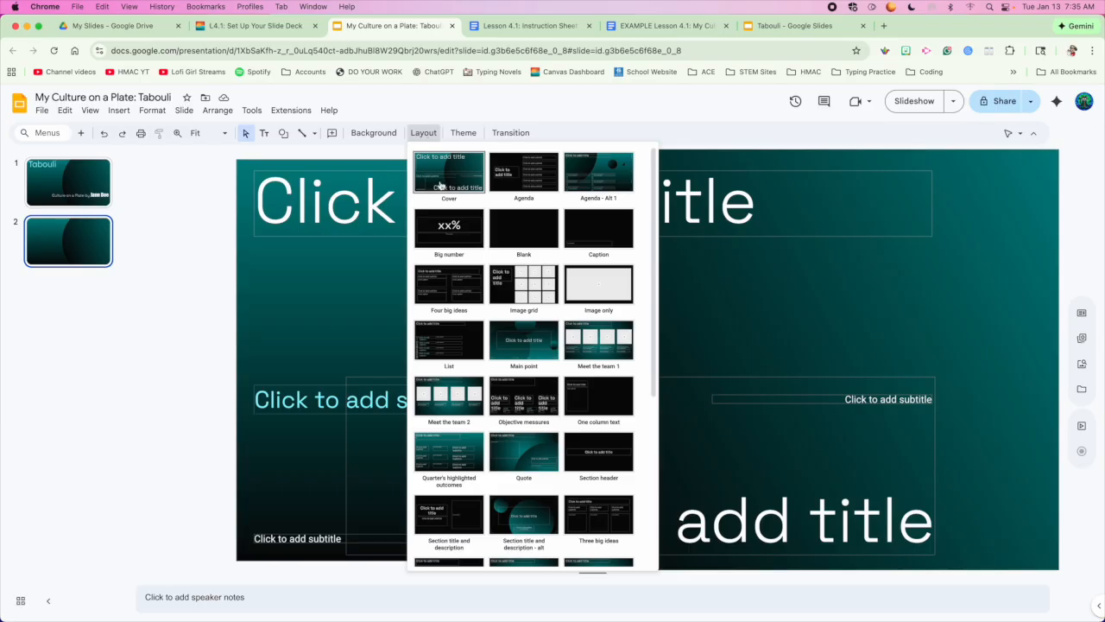
{"action": "scroll", "coordinate": [468, 314], "scroll_direction": "down", "scroll_amount": 5}
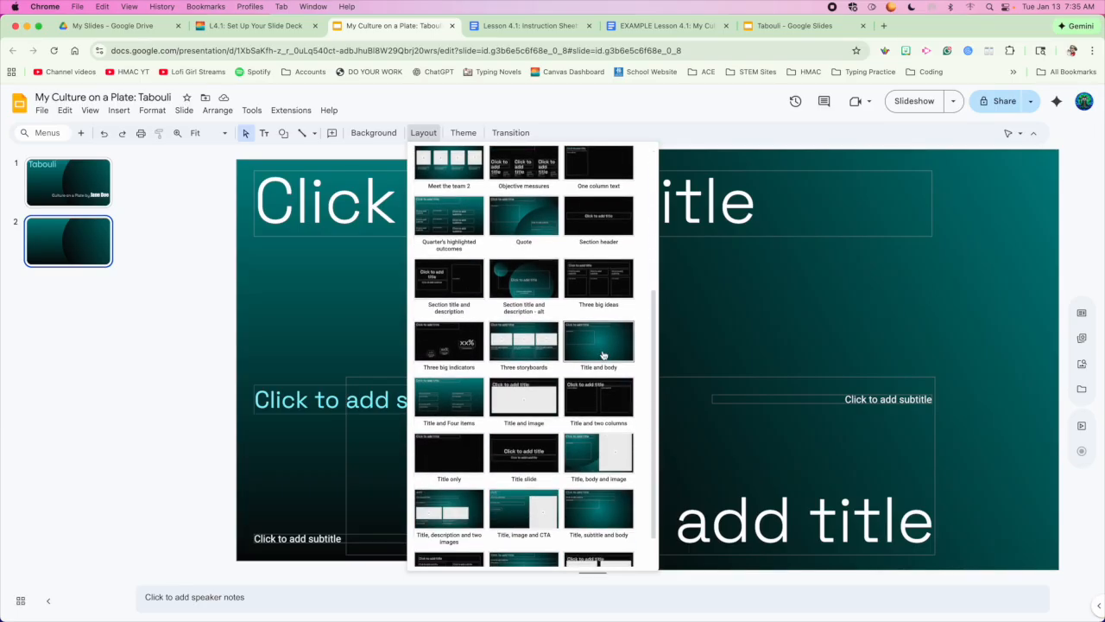
{"action": "left_click", "coordinate": [602, 354]}
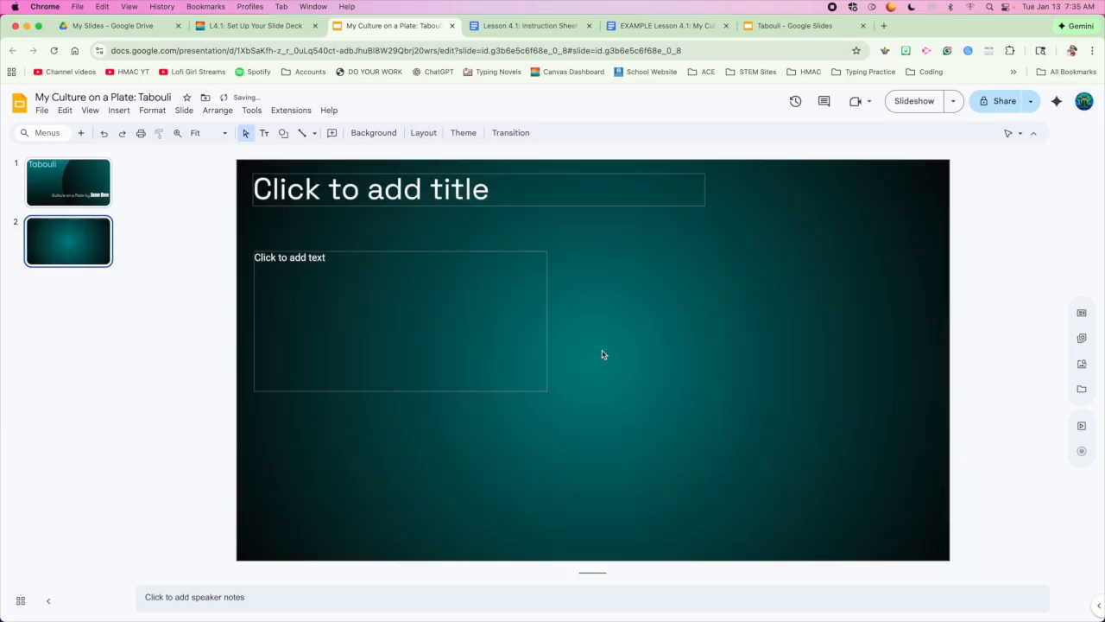
Enter "Introduction" as the title of slide 2 and place the cursor in its body text box.
{"action": "left_click", "coordinate": [471, 192]}
{"action": "type", "text": "Introdu"}
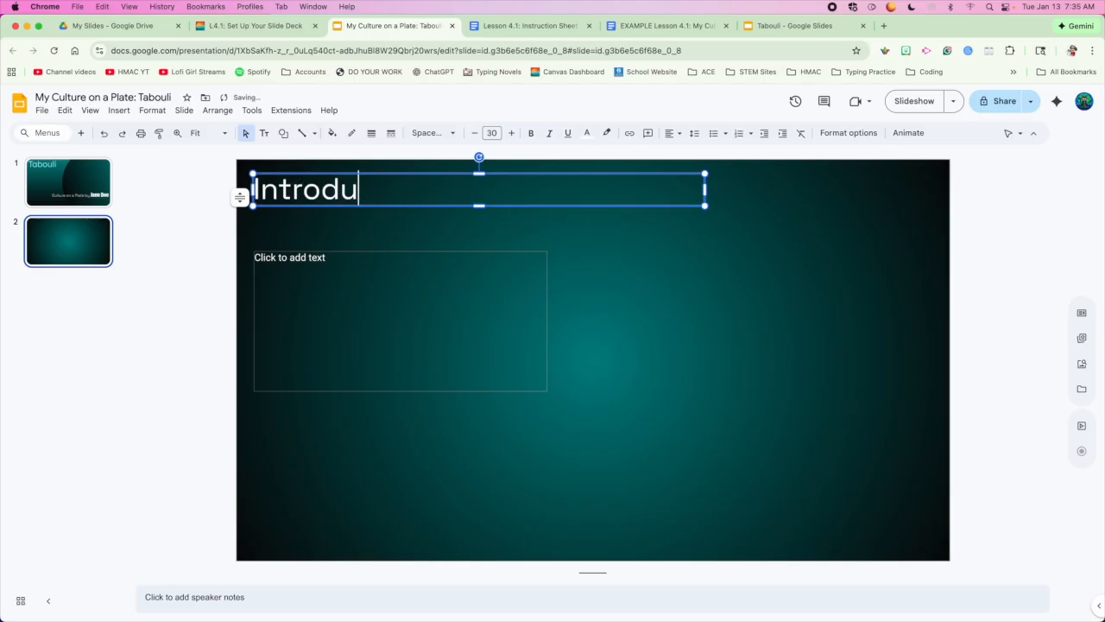
{"action": "type", "text": "ction"}
{"action": "left_click", "coordinate": [391, 270]}
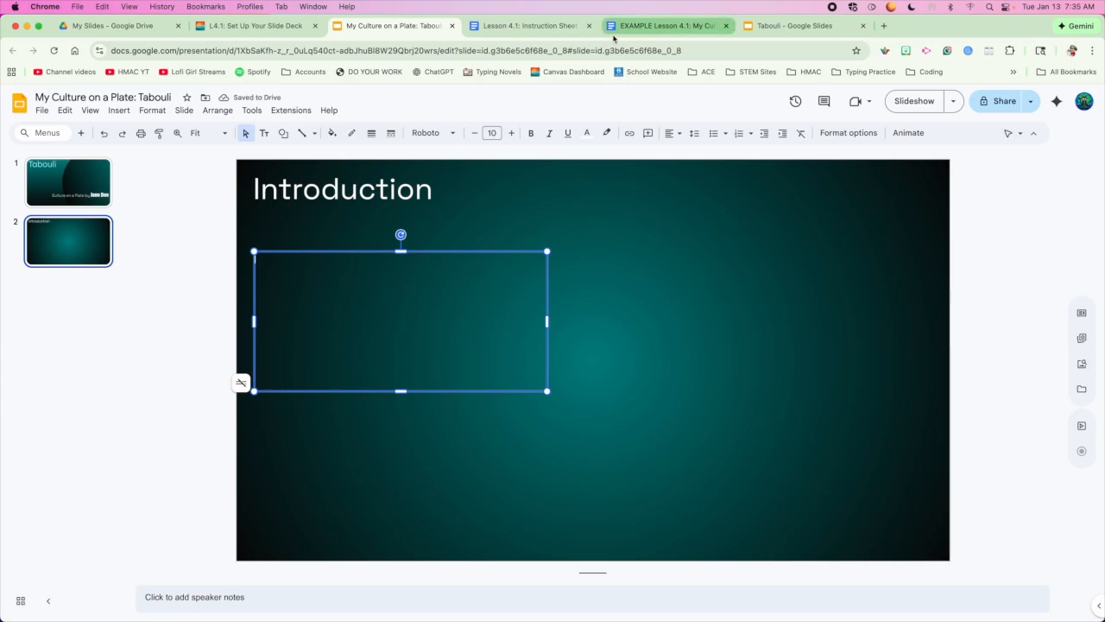
Examine the responses in the Slide 2: Introduction to the Dish table of the EXAMPLE Lesson 4.1 document.
{"action": "left_click", "coordinate": [647, 29]}
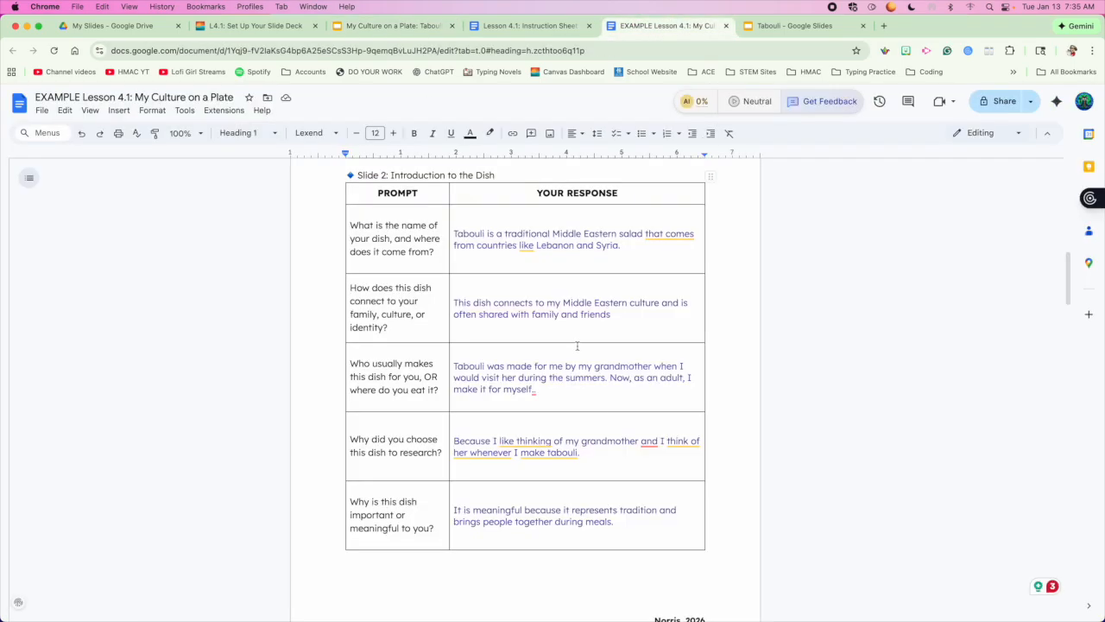
{"action": "left_click_drag", "start_coordinate": [356, 177], "coordinate": [495, 178]}
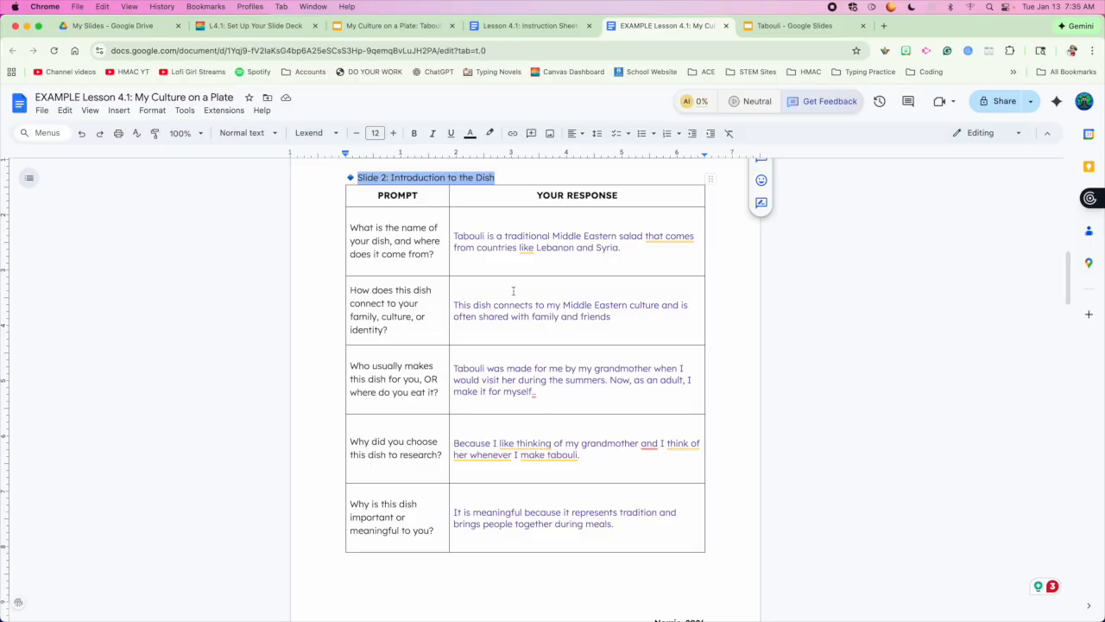
{"action": "left_click_drag", "start_coordinate": [454, 443], "coordinate": [585, 455]}
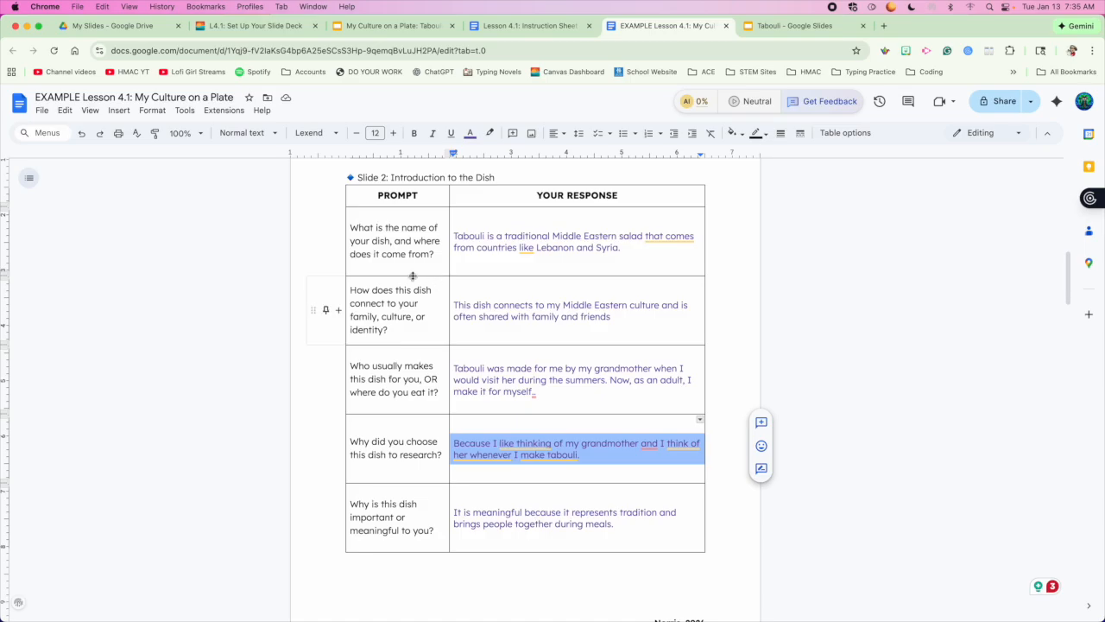
Review the first prompt in the Slide 2 table, about the dish's name and origin, together with its written response.
{"action": "left_click_drag", "start_coordinate": [349, 228], "coordinate": [433, 253]}
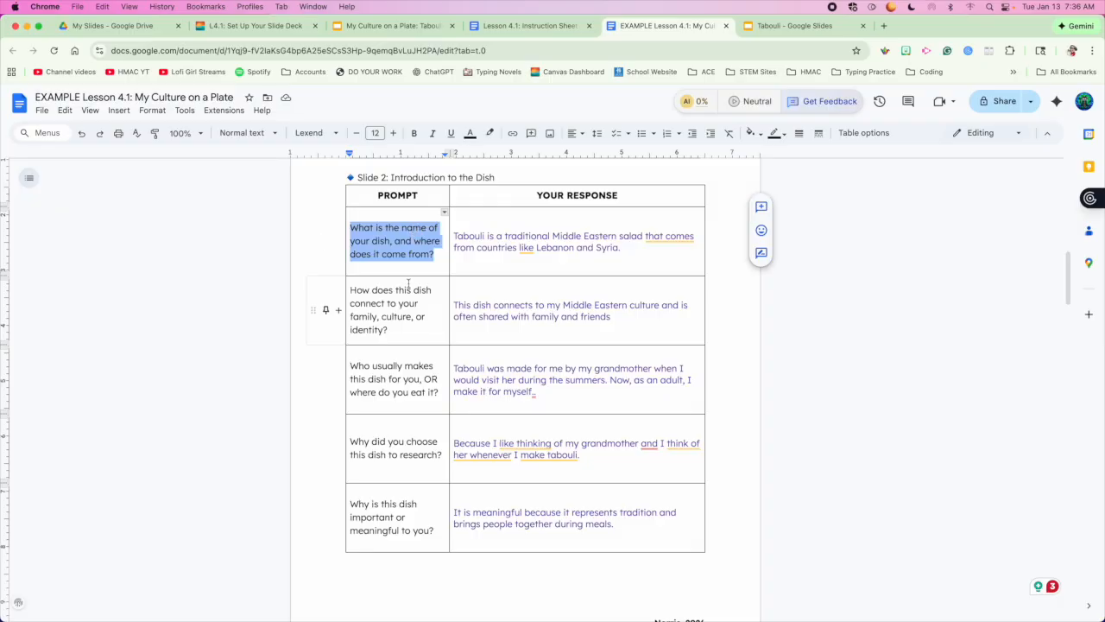
{"action": "left_click_drag", "start_coordinate": [351, 227], "coordinate": [432, 254]}
{"action": "left_click_drag", "start_coordinate": [455, 235], "coordinate": [629, 252]}
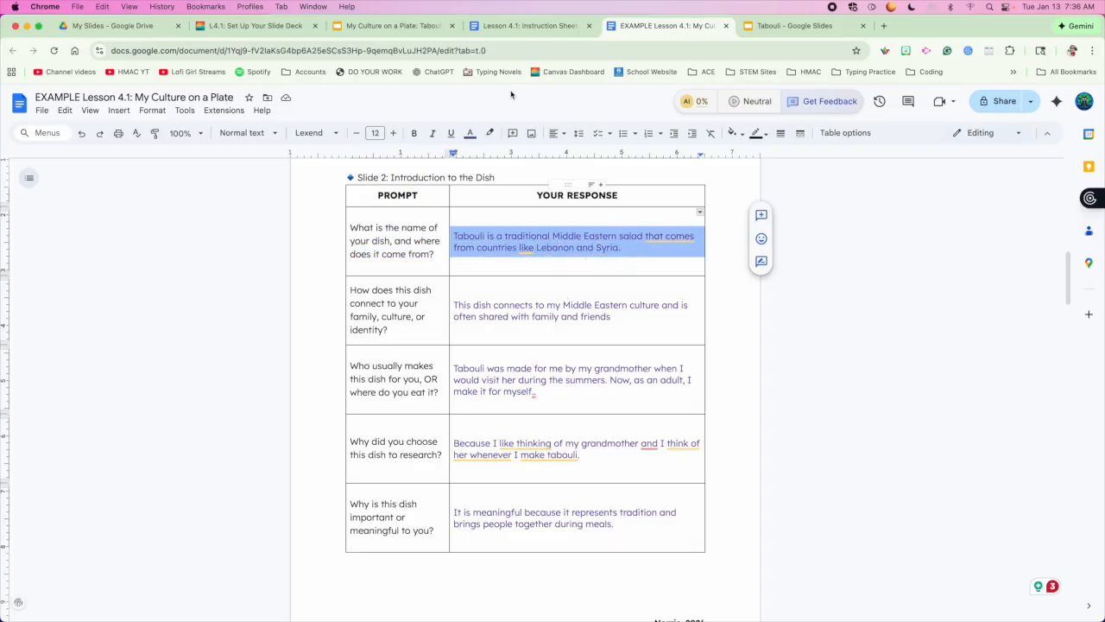
Open slide 2 of the view-only example Tabouli presentation and select its entire introduction paragraph.
{"action": "left_click", "coordinate": [395, 25]}
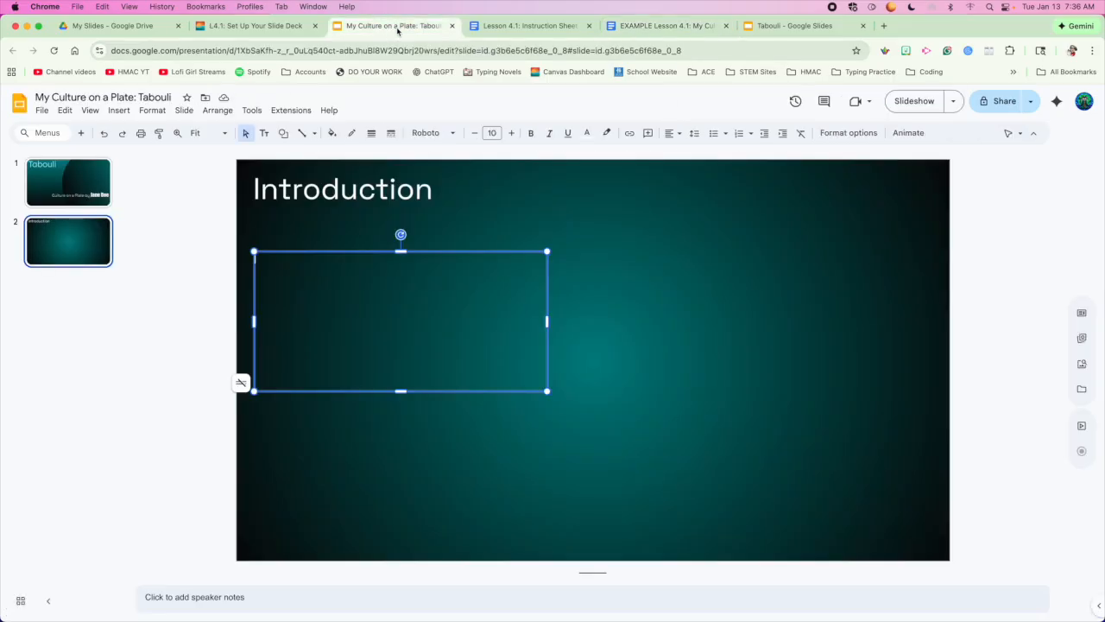
{"action": "left_click", "coordinate": [786, 26]}
{"action": "left_click", "coordinate": [97, 252]}
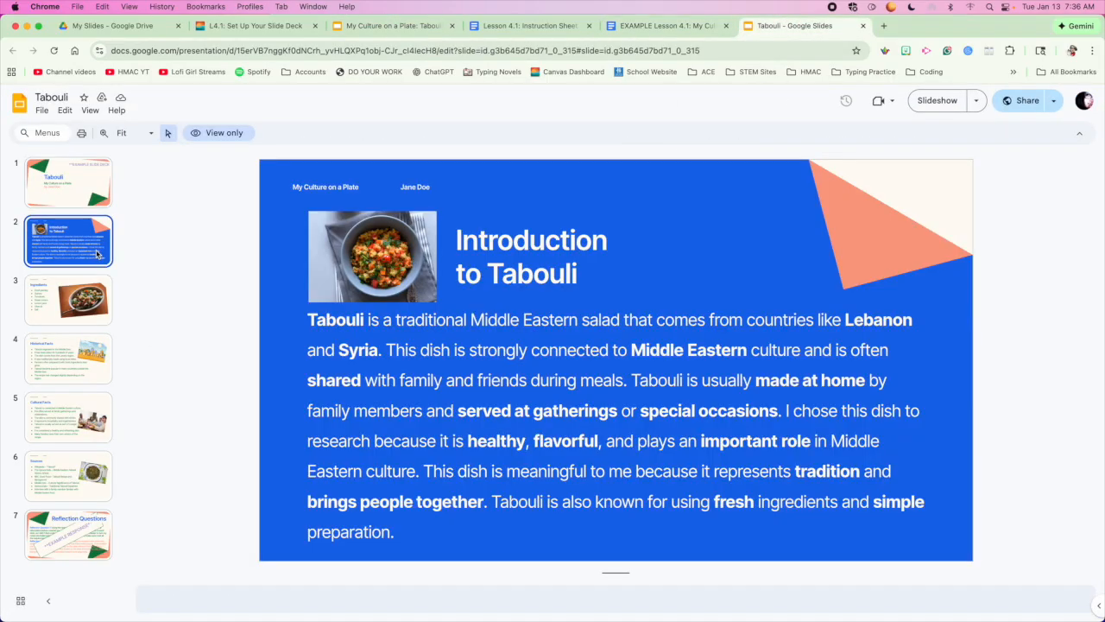
{"action": "left_click_drag", "start_coordinate": [309, 321], "coordinate": [409, 526]}
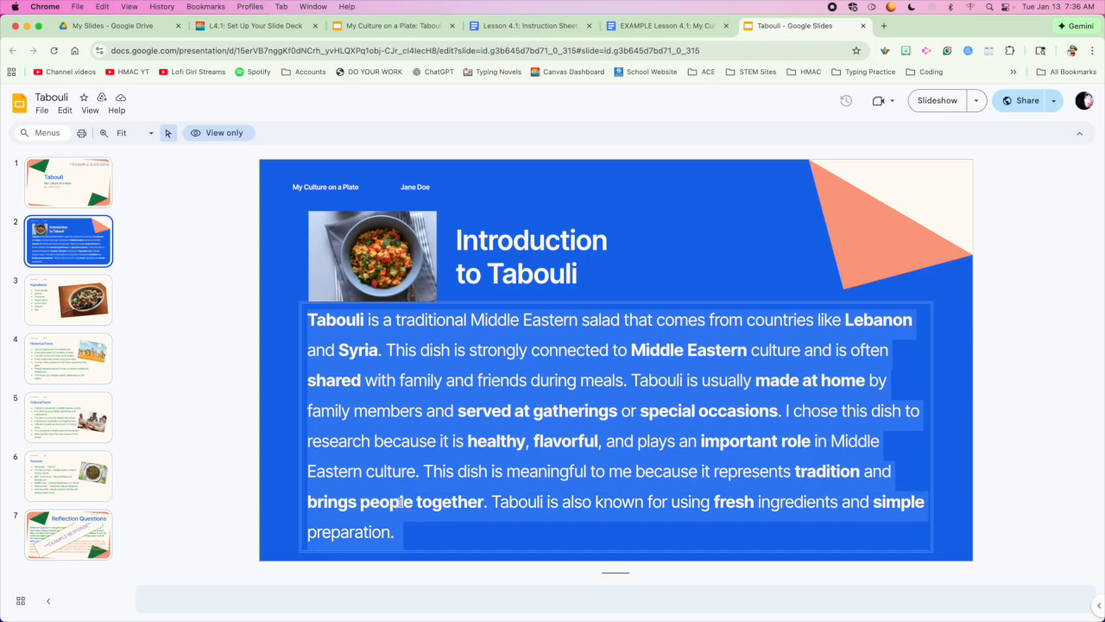
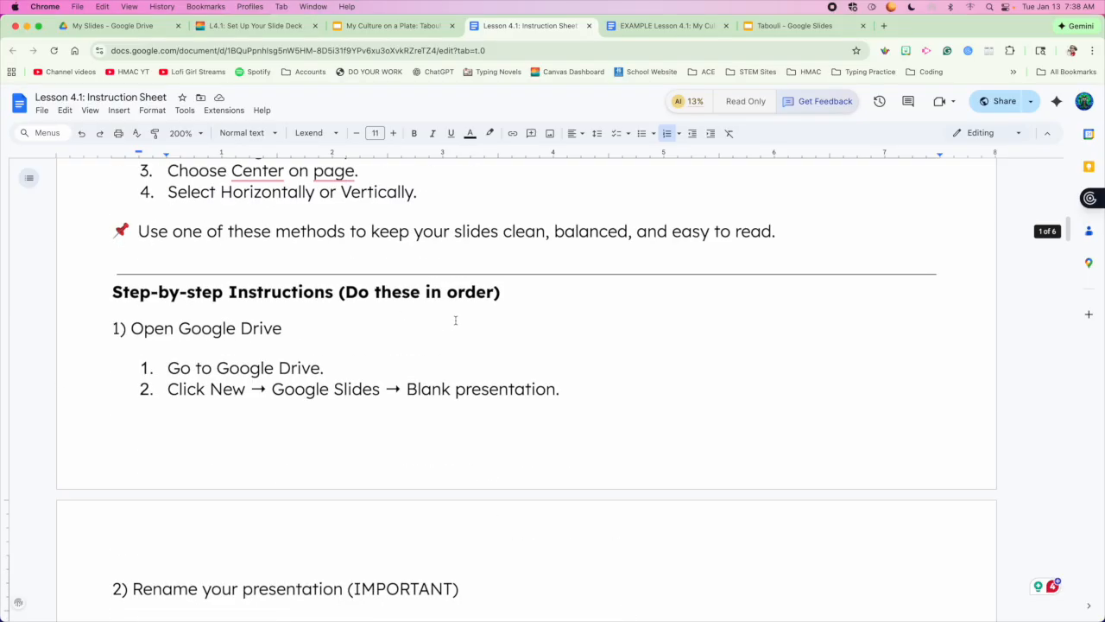
Review the Fixing common problems section of the Lesson 4.1 Instruction Sheet, focusing on how to select text.
{"action": "scroll", "coordinate": [456, 319], "scroll_direction": "up", "scroll_amount": 7}
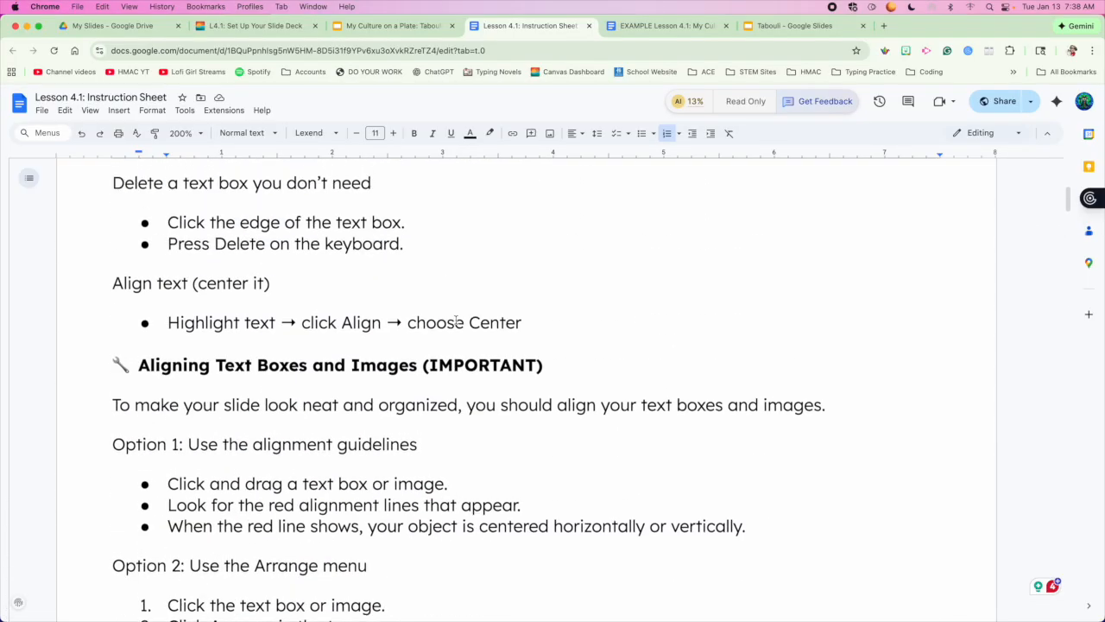
{"action": "scroll", "coordinate": [455, 319], "scroll_direction": "up", "scroll_amount": 1}
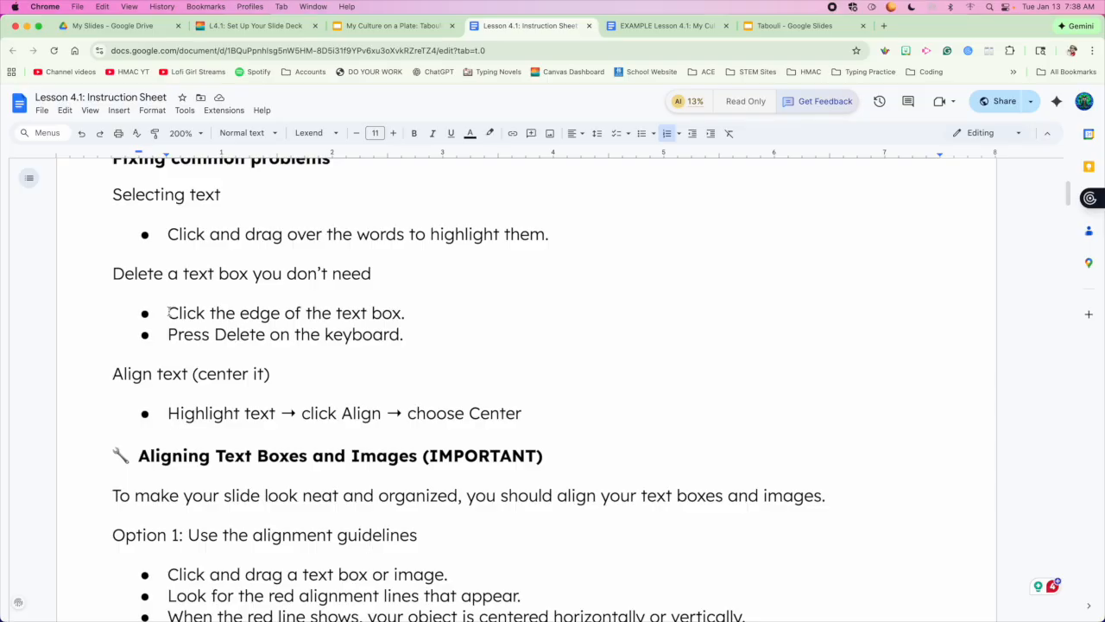
{"action": "left_click_drag", "start_coordinate": [170, 234], "coordinate": [549, 235]}
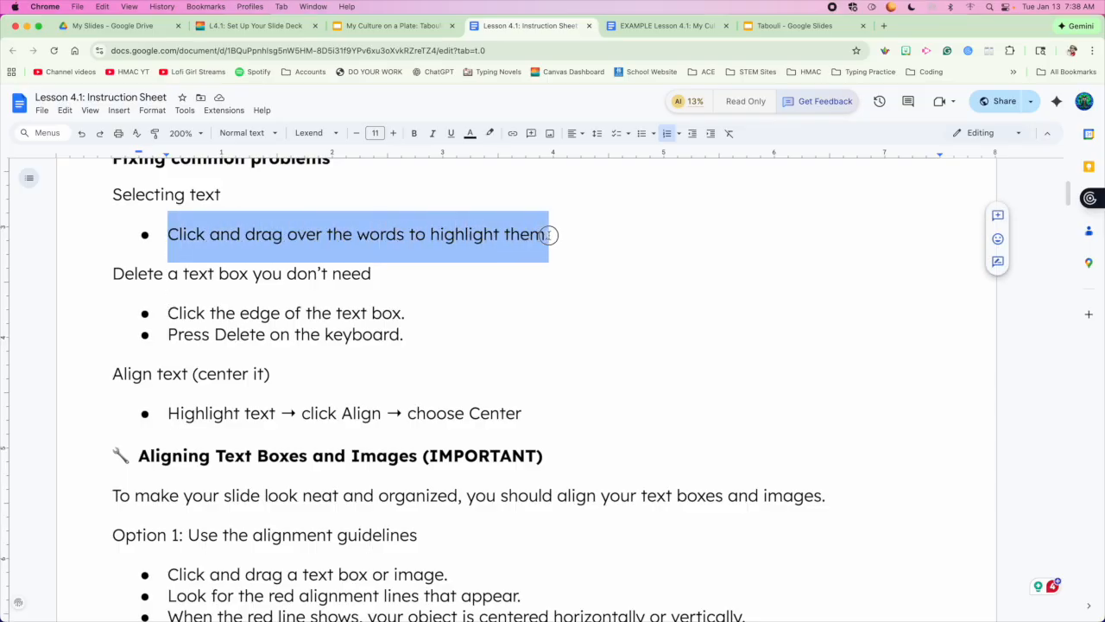
Return to the My Culture on a Plate: Tabouli presentation, set the Introduction paragraph's line spacing to 1.5 and widen its text box.
{"action": "left_click", "coordinate": [394, 25]}
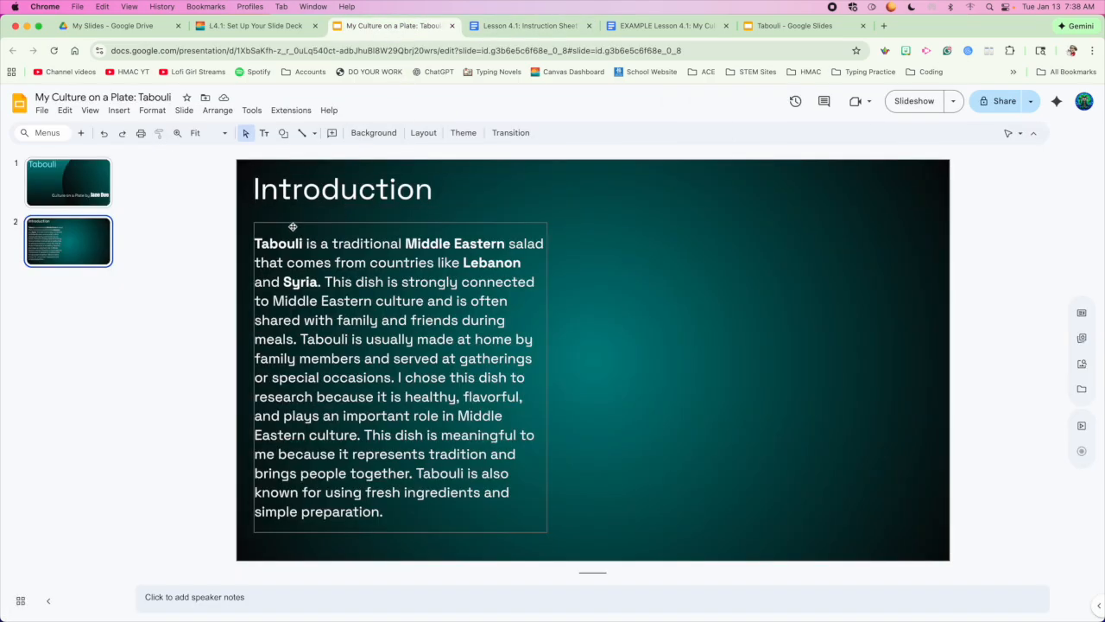
{"action": "left_click", "coordinate": [299, 244]}
{"action": "left_click_drag", "start_coordinate": [255, 242], "coordinate": [686, 510]}
{"action": "left_click", "coordinate": [658, 437]}
{"action": "left_click", "coordinate": [547, 433]}
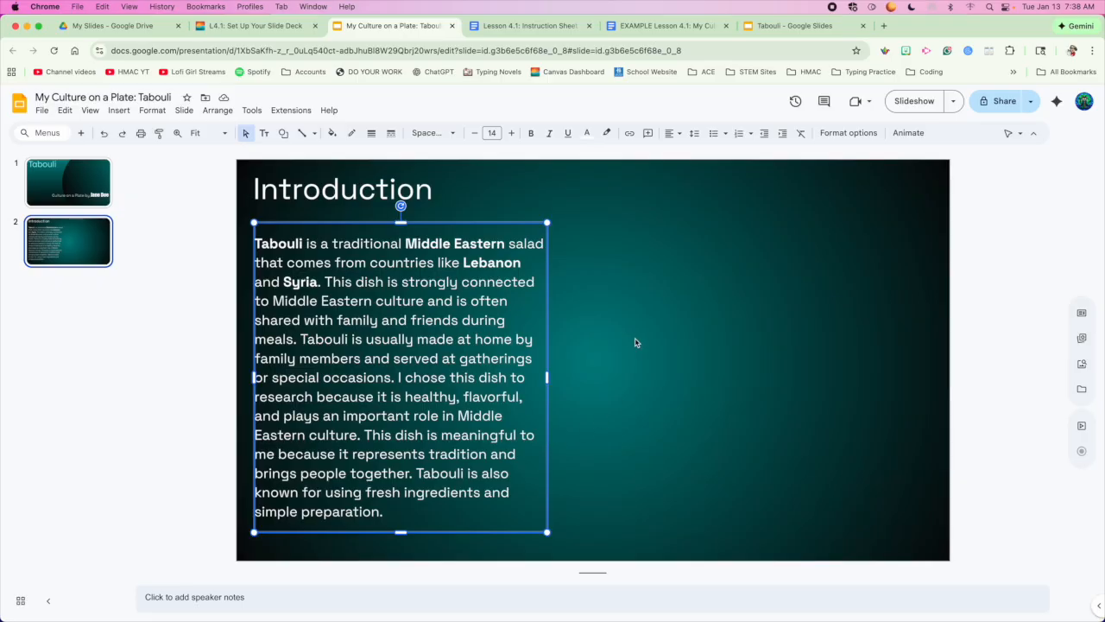
{"action": "left_click", "coordinate": [695, 134]}
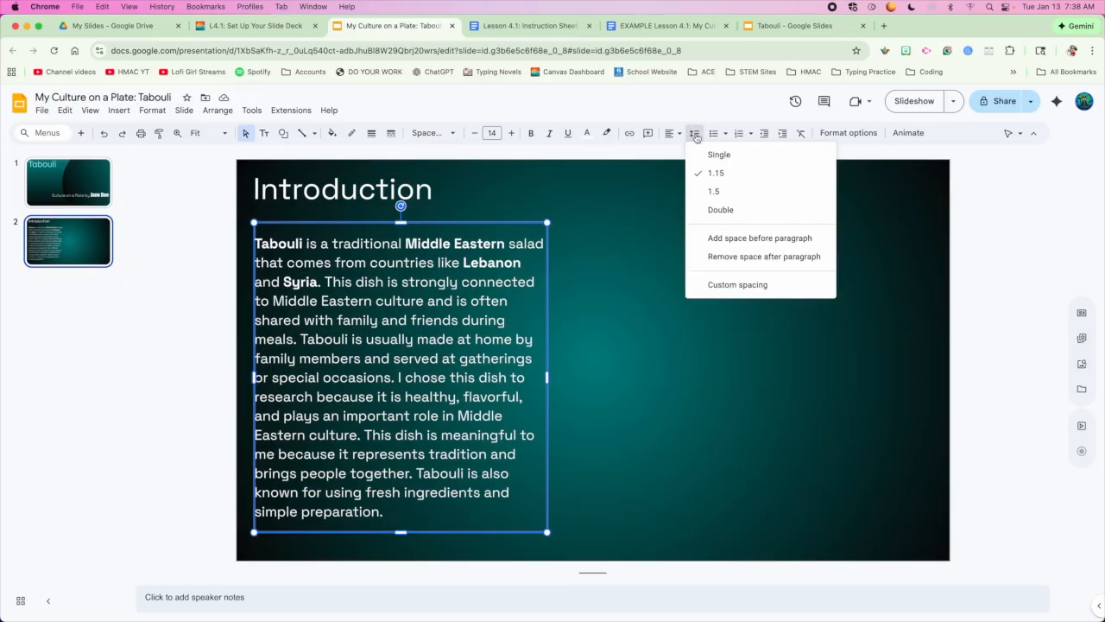
{"action": "left_click", "coordinate": [714, 191]}
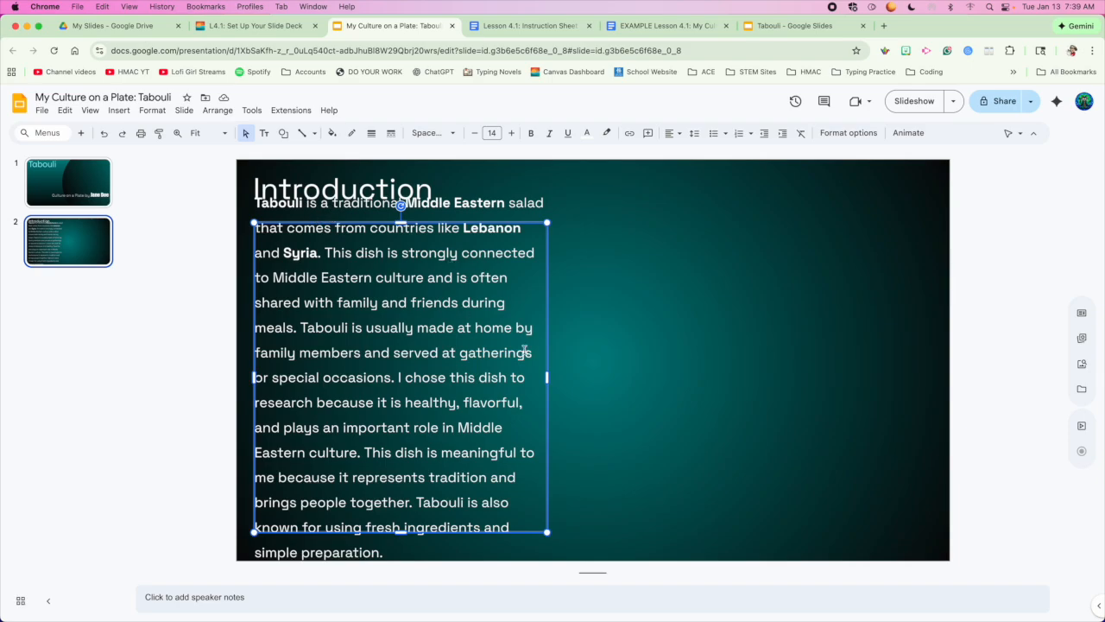
{"action": "left_click_drag", "start_coordinate": [547, 381], "coordinate": [593, 381]}
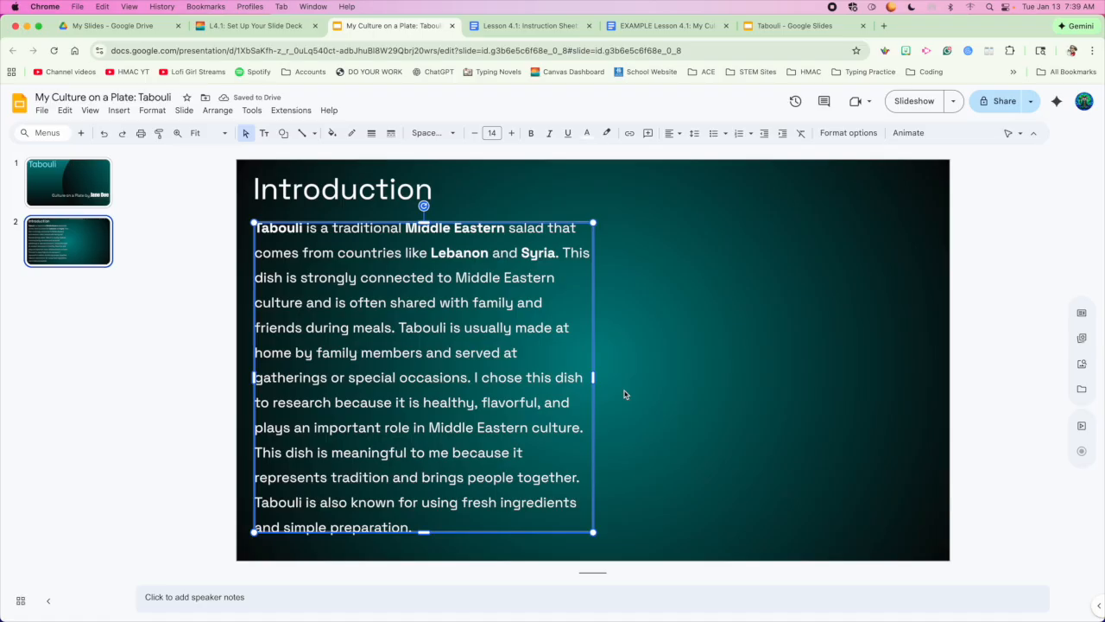
Review the Lesson 4.1 Instruction Sheet's directions for Slide 2's line spacing and for inserting an image from stock and web.
{"action": "left_click", "coordinate": [527, 25]}
{"action": "scroll", "coordinate": [510, 401], "scroll_direction": "up", "scroll_amount": 15}
{"action": "scroll", "coordinate": [510, 401], "scroll_direction": "down", "scroll_amount": 15}
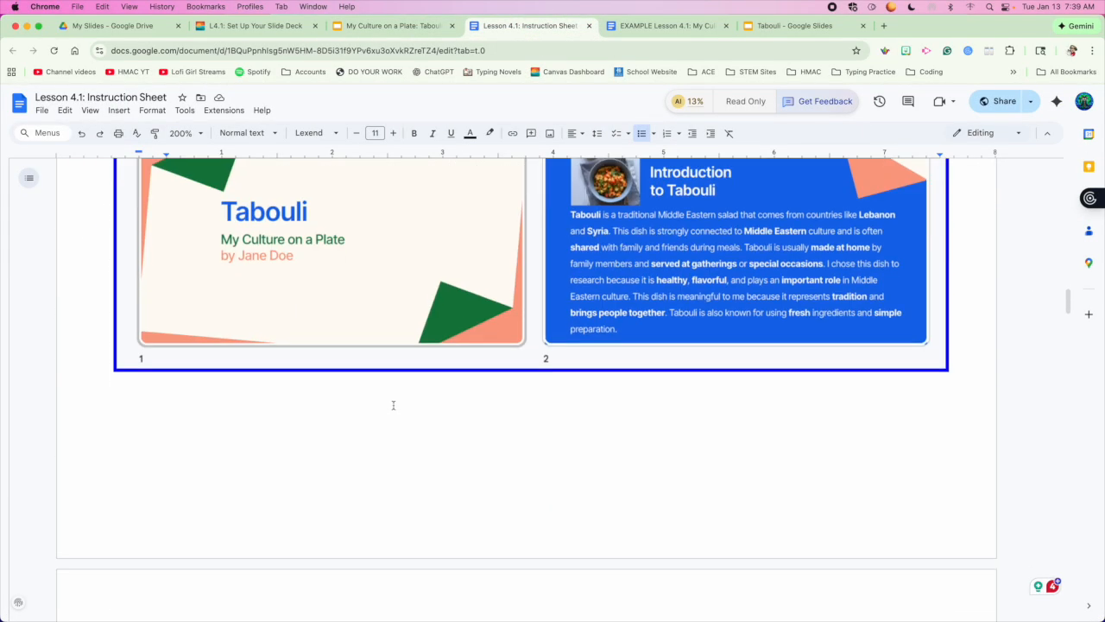
{"action": "scroll", "coordinate": [393, 405], "scroll_direction": "down", "scroll_amount": 5}
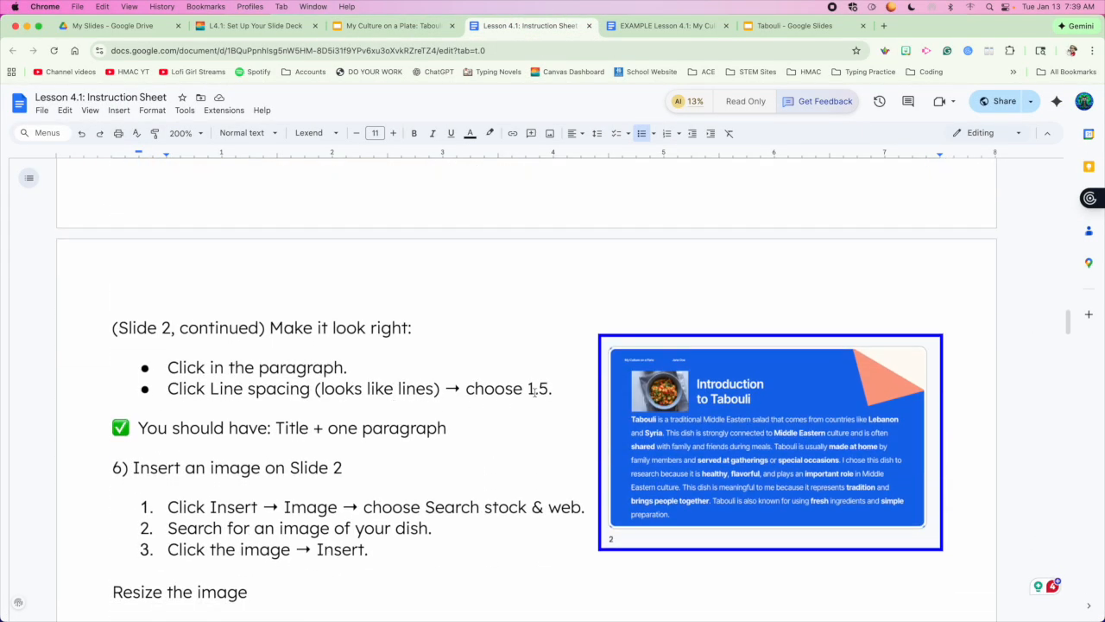
{"action": "scroll", "coordinate": [543, 411], "scroll_direction": "down", "scroll_amount": 4}
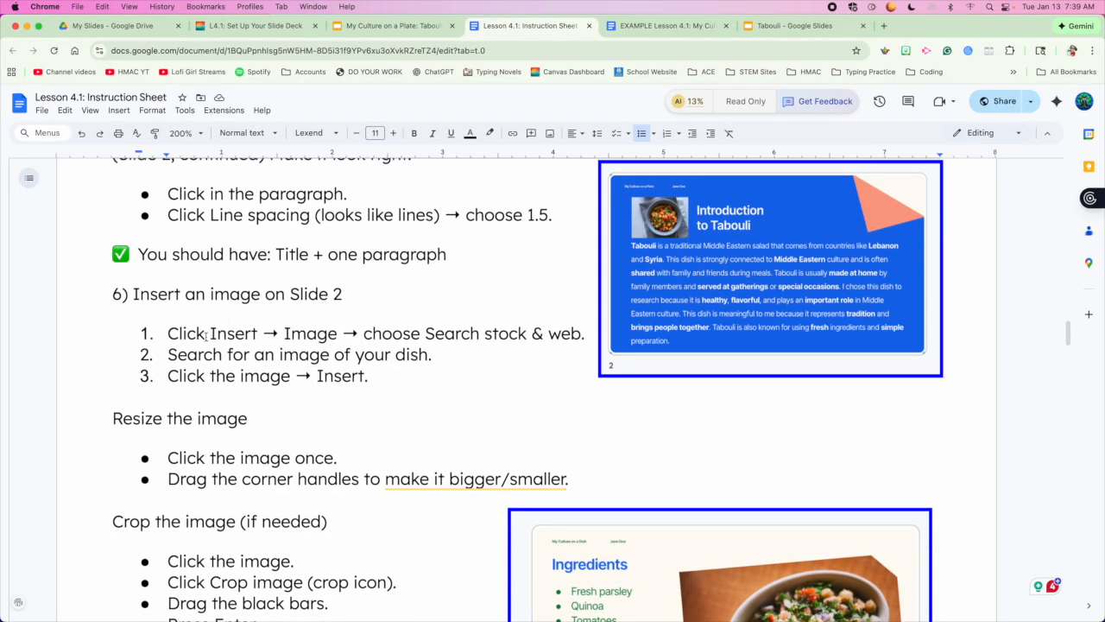
{"action": "left_click_drag", "start_coordinate": [212, 335], "coordinate": [577, 336]}
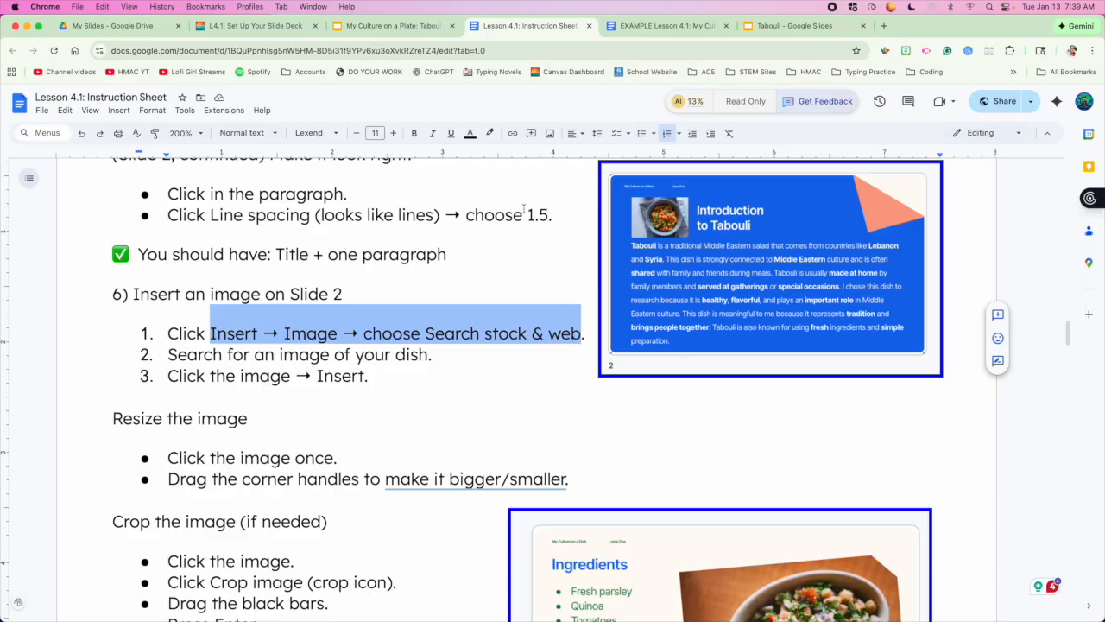
Return to slide 2 of the presentation, search stock images for "tabouli" and insert the overhead photo of the salad in a gray bowl.
{"action": "left_click", "coordinate": [393, 25]}
{"action": "left_click", "coordinate": [639, 322]}
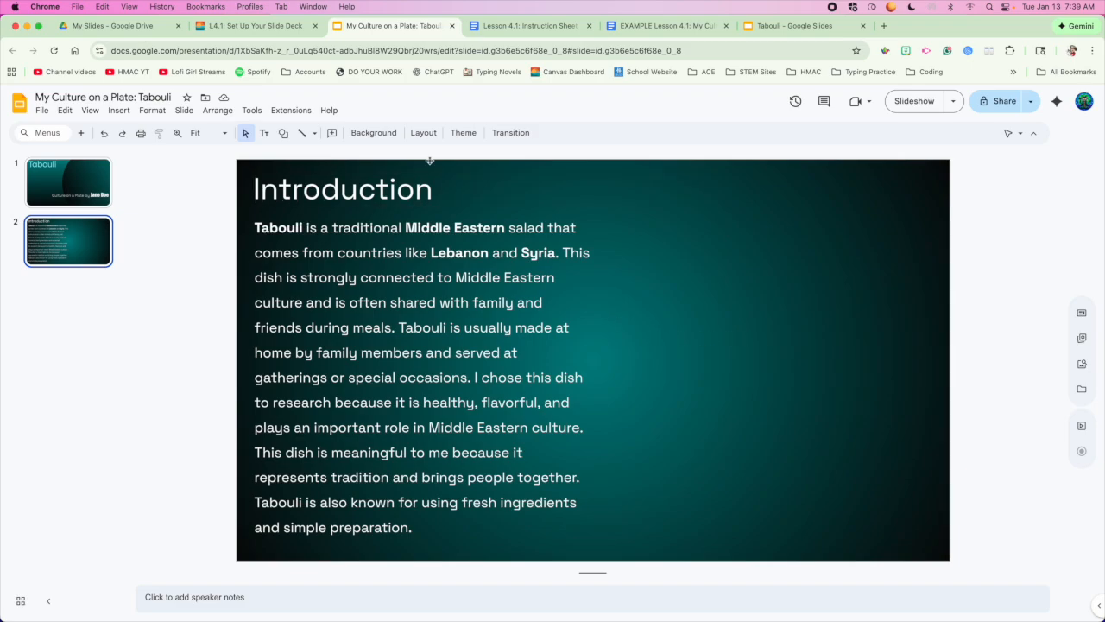
{"action": "left_click", "coordinate": [119, 110]}
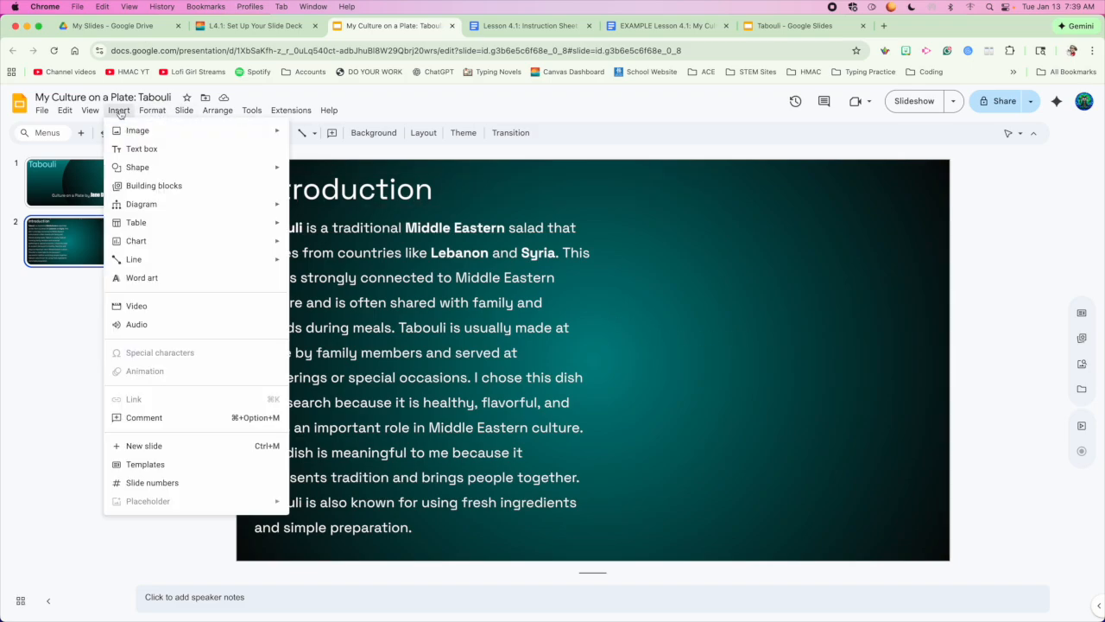
{"action": "mouse_move", "coordinate": [125, 133]}
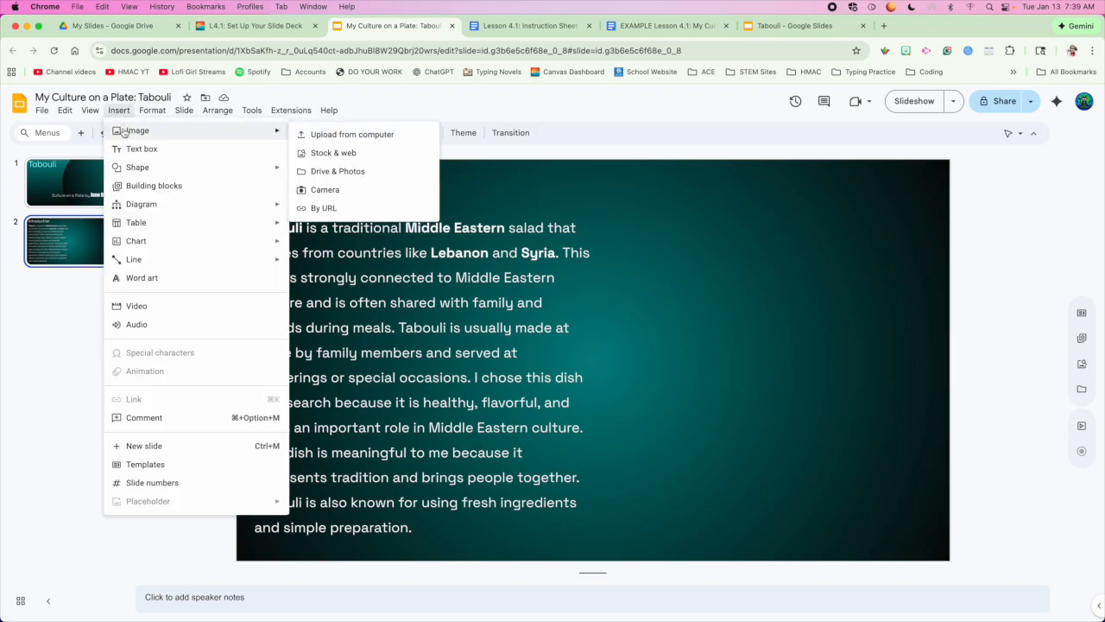
{"action": "left_click", "coordinate": [324, 152]}
{"action": "left_click", "coordinate": [927, 174]}
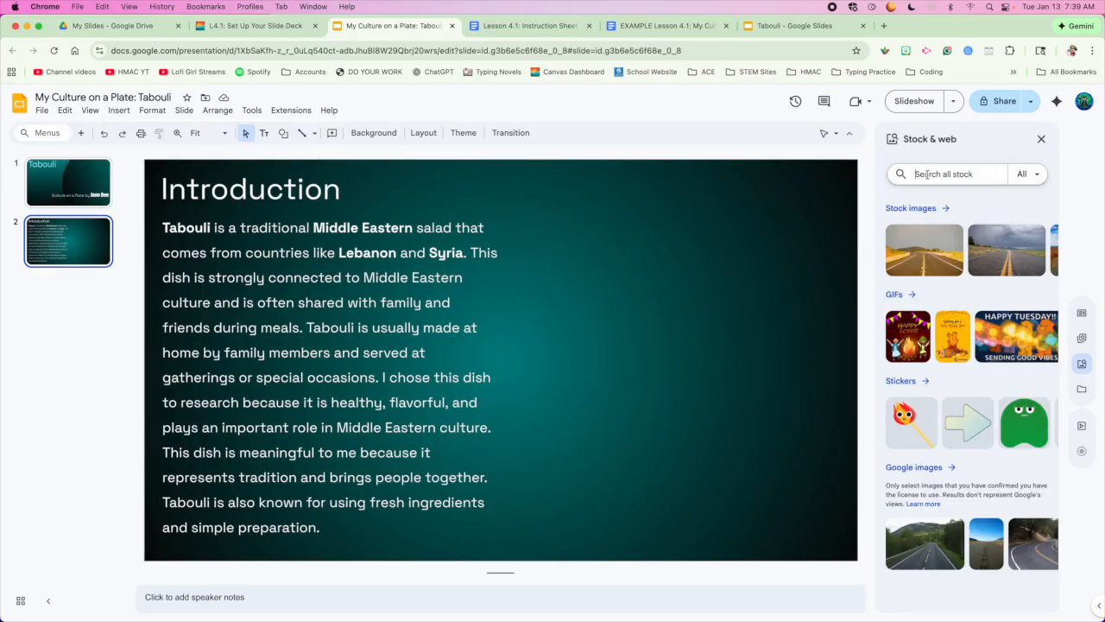
{"action": "type", "text": "tabouli"}
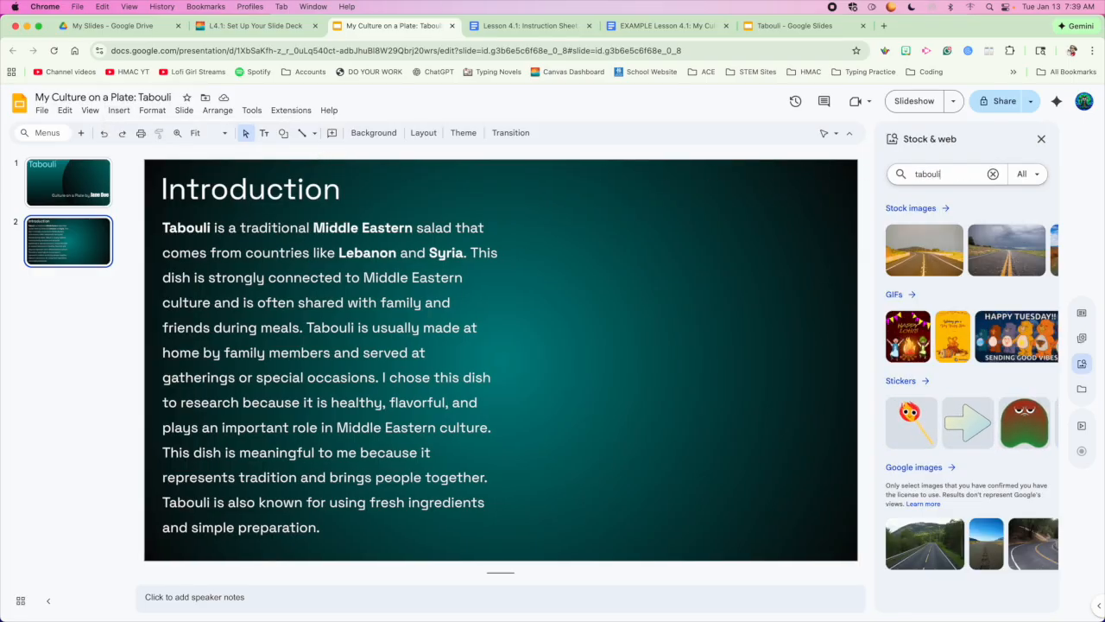
{"action": "key", "text": "Return"}
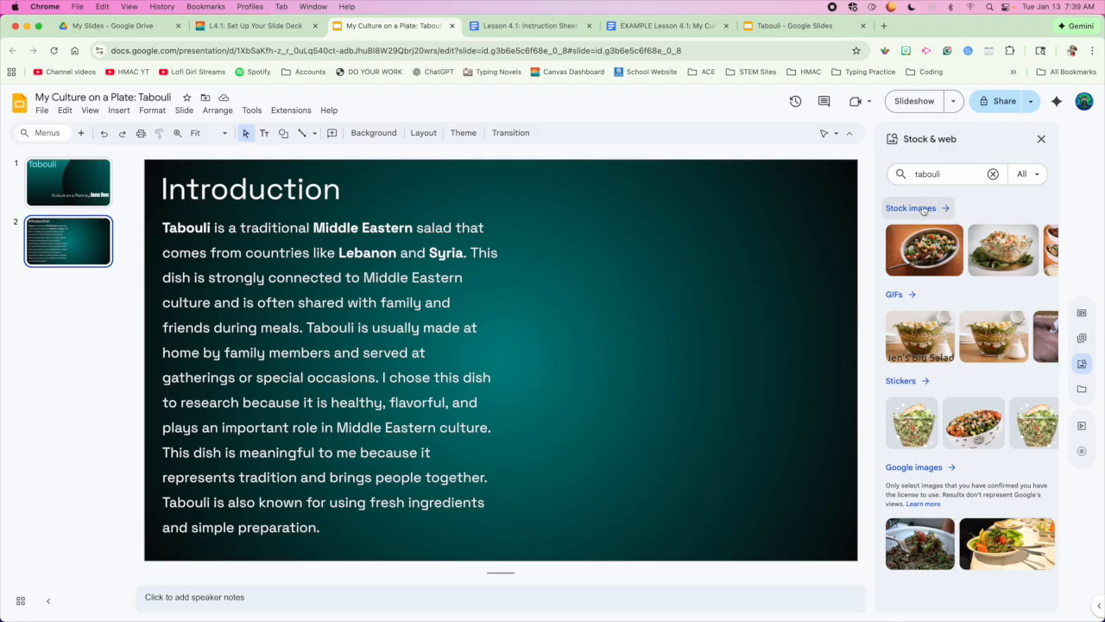
{"action": "left_click", "coordinate": [941, 207]}
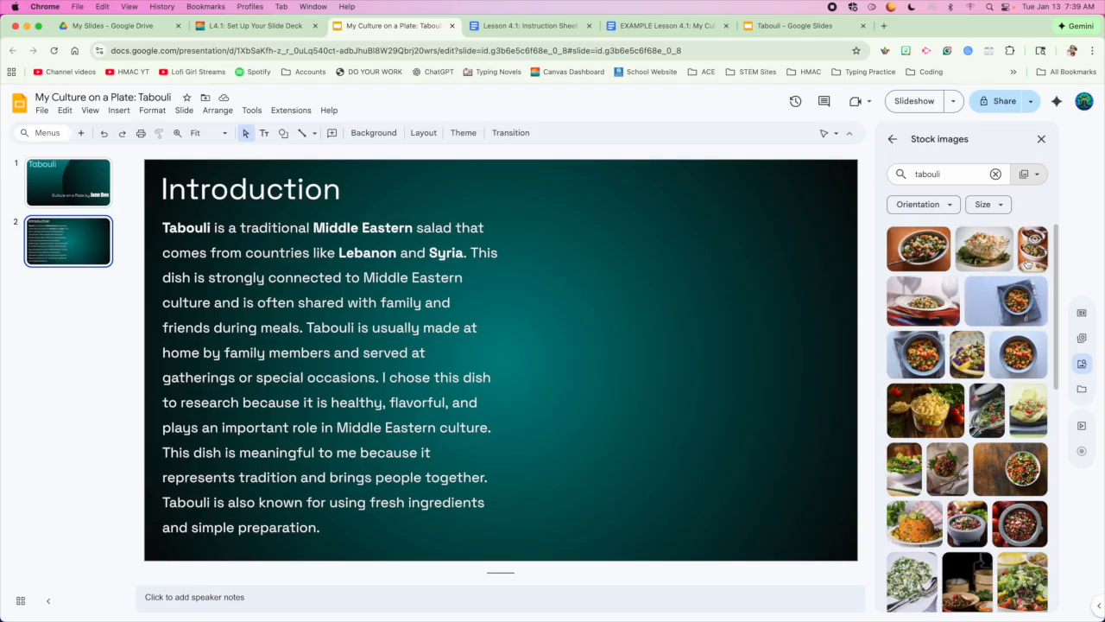
{"action": "left_click", "coordinate": [1030, 347]}
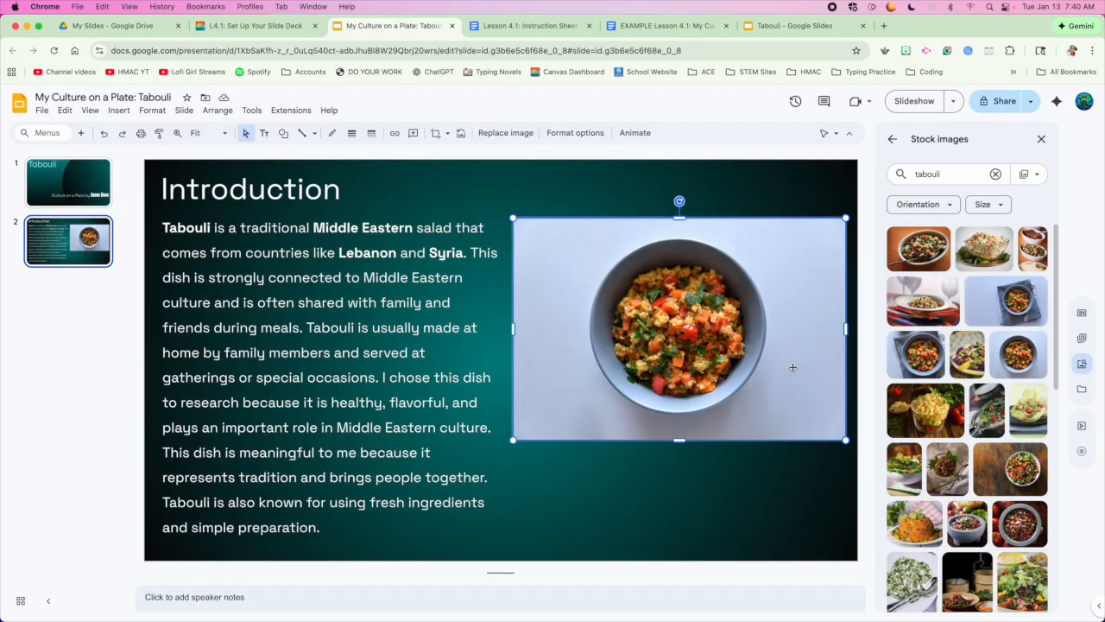
{"action": "left_click", "coordinate": [782, 464]}
Crop the tabouli photo on all sides closely around the bowl and enlarge the cropped image beside the paragraph.
{"action": "left_click", "coordinate": [771, 410]}
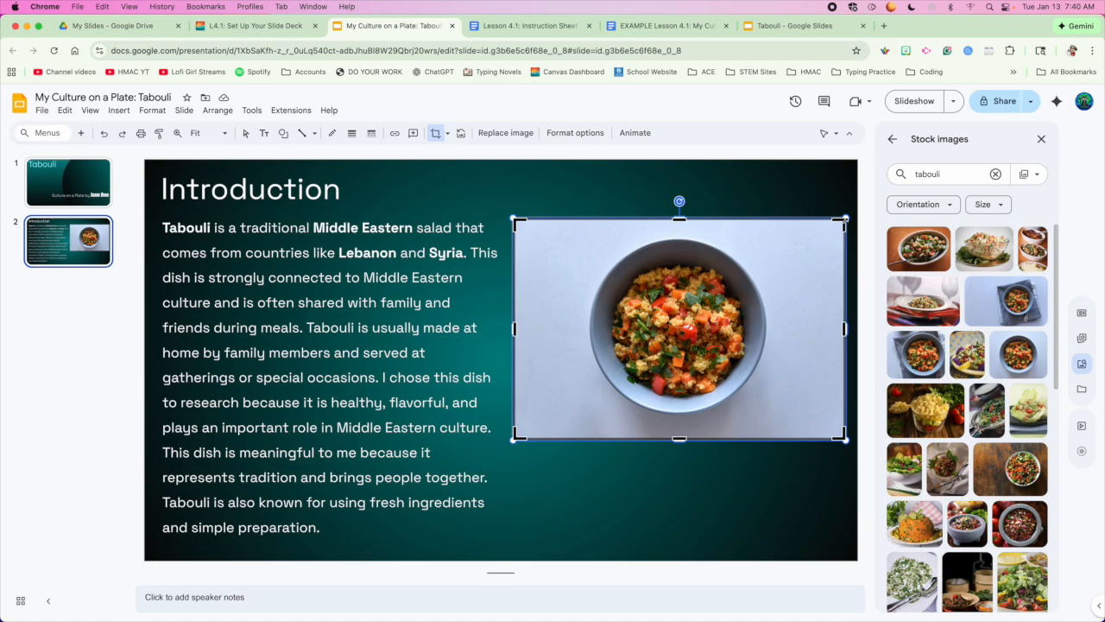
{"action": "left_click_drag", "start_coordinate": [842, 218], "coordinate": [781, 231]}
{"action": "left_click_drag", "start_coordinate": [515, 232], "coordinate": [571, 233]}
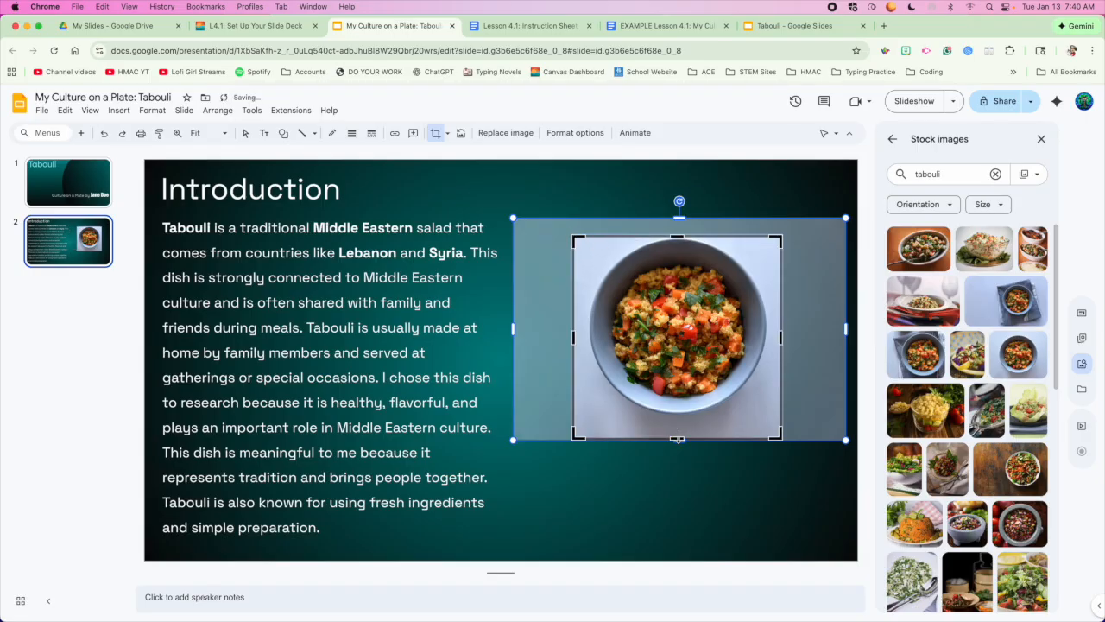
{"action": "left_click_drag", "start_coordinate": [677, 439], "coordinate": [681, 419]}
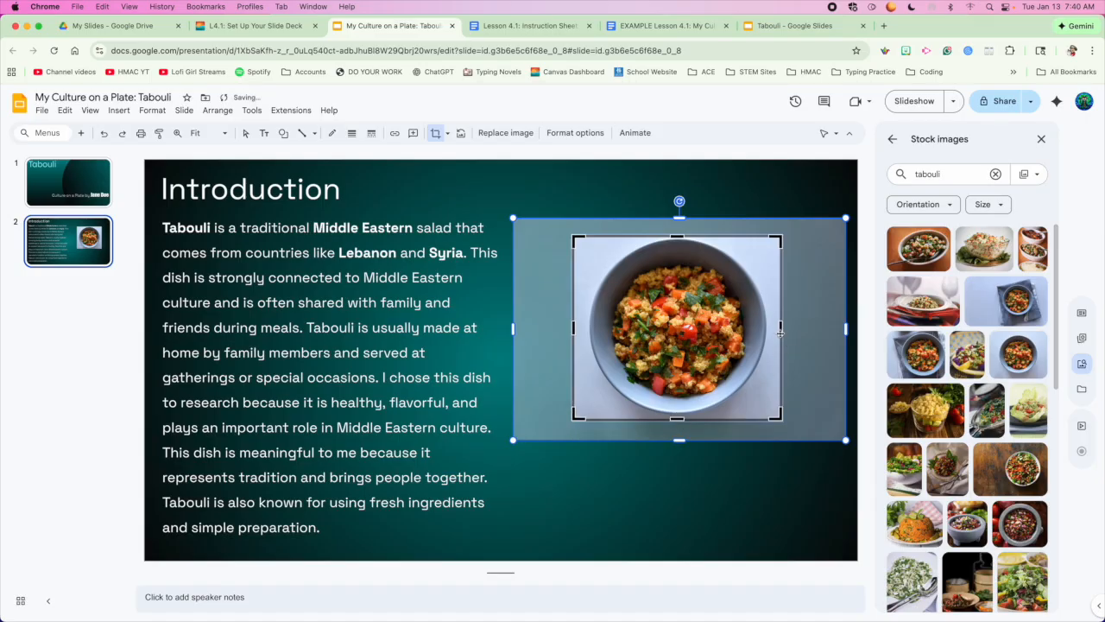
{"action": "left_click_drag", "start_coordinate": [677, 236], "coordinate": [678, 231]}
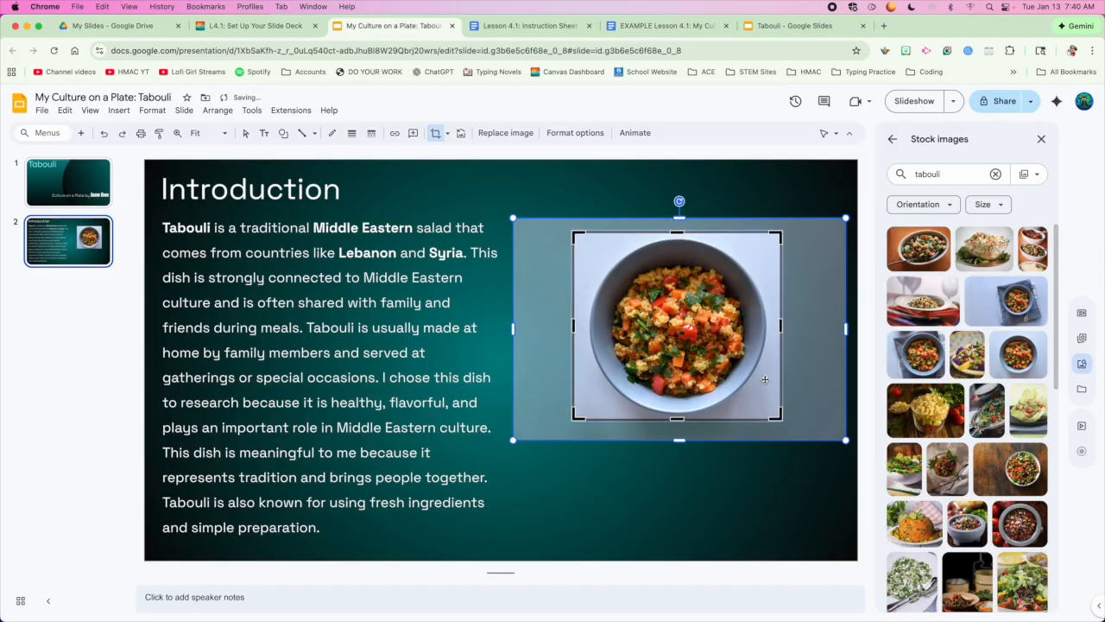
{"action": "left_click", "coordinate": [736, 492]}
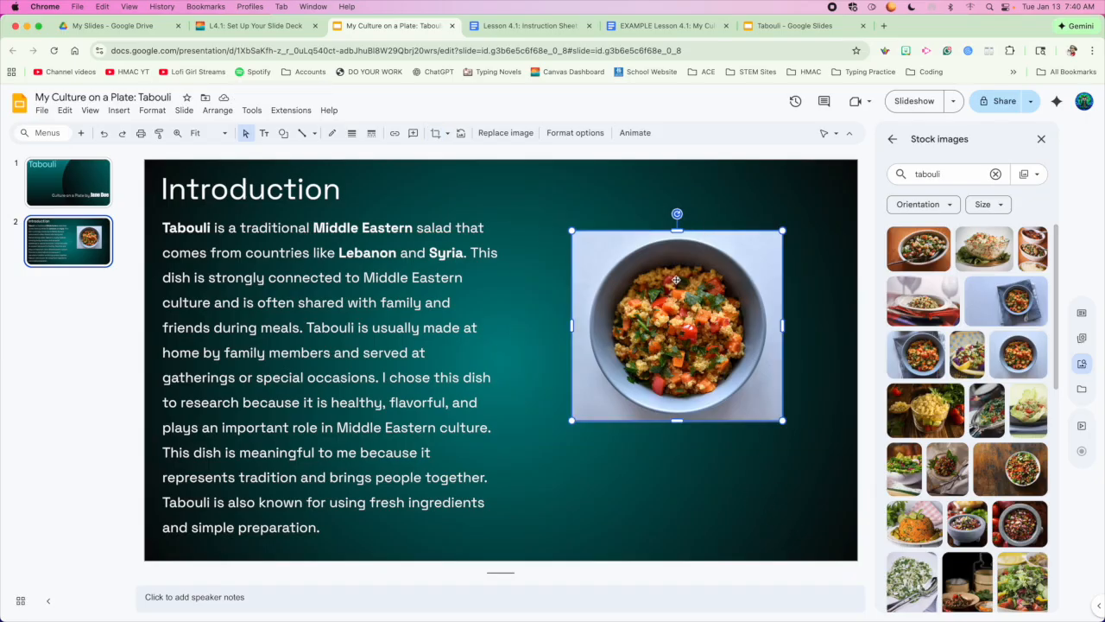
{"action": "left_click_drag", "start_coordinate": [782, 420], "coordinate": [799, 454]}
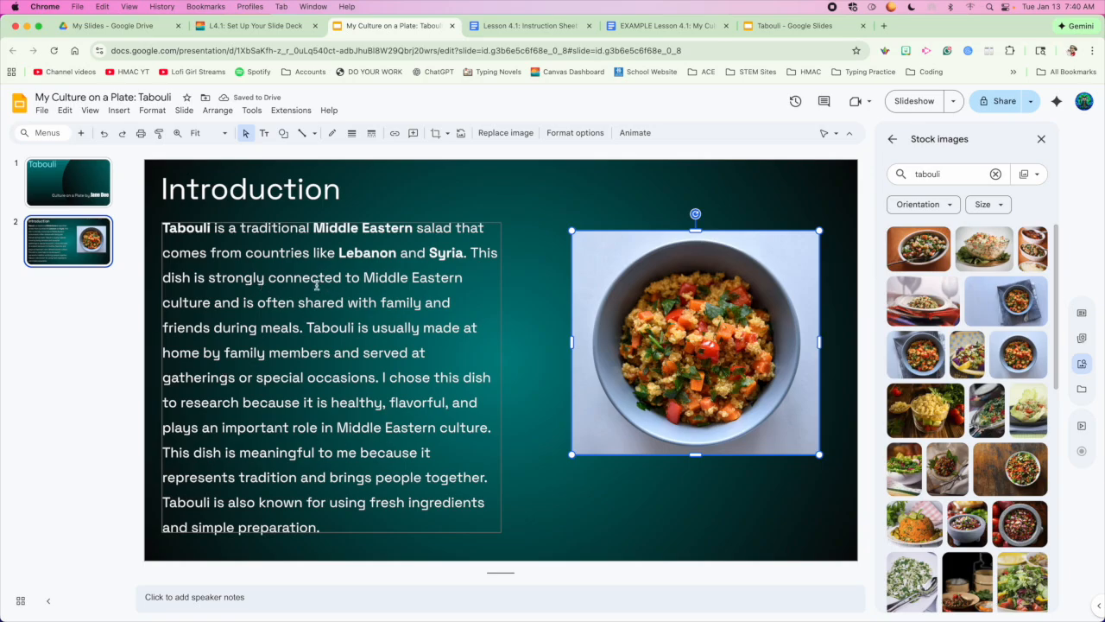
{"action": "left_click", "coordinate": [702, 516]}
Try moving the tabouli photo down to the slide's vertical center with the alignment guide, and undo the move.
{"action": "left_click", "coordinate": [707, 382]}
{"action": "left_click_drag", "start_coordinate": [706, 380], "coordinate": [706, 399]}
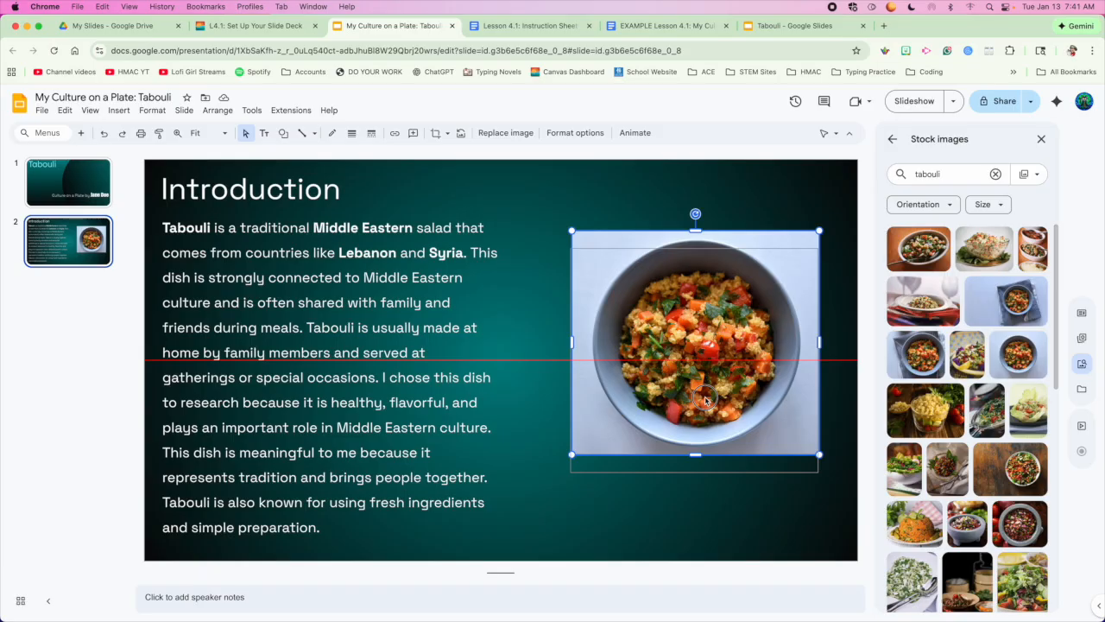
{"action": "left_click_drag", "start_coordinate": [706, 400], "coordinate": [705, 400]}
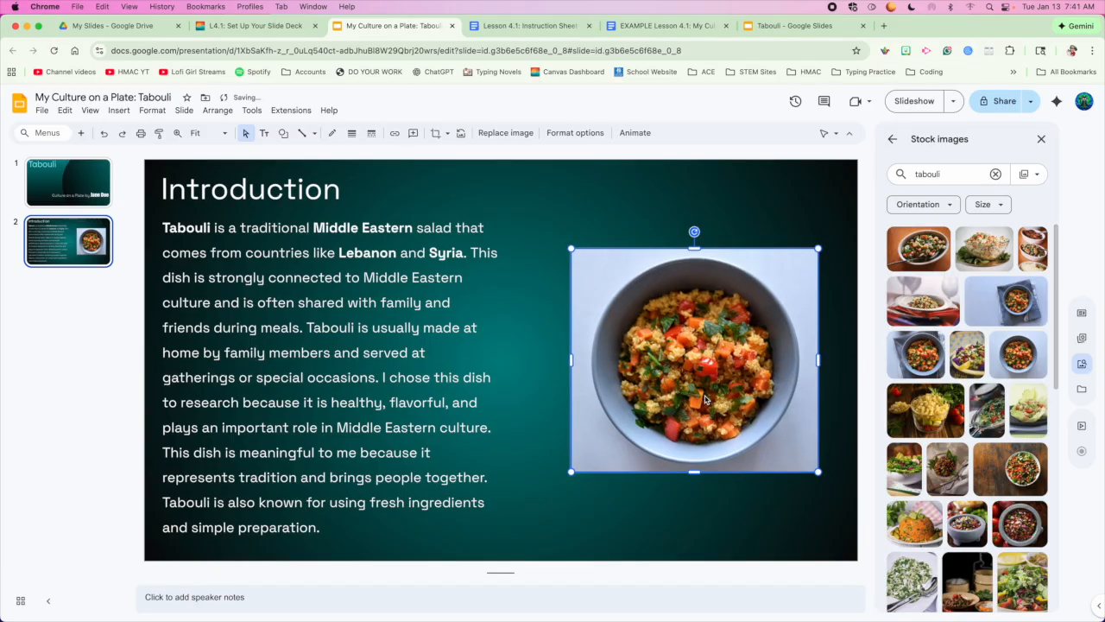
{"action": "key", "text": "ctrl+z"}
{"action": "left_click", "coordinate": [661, 494]}
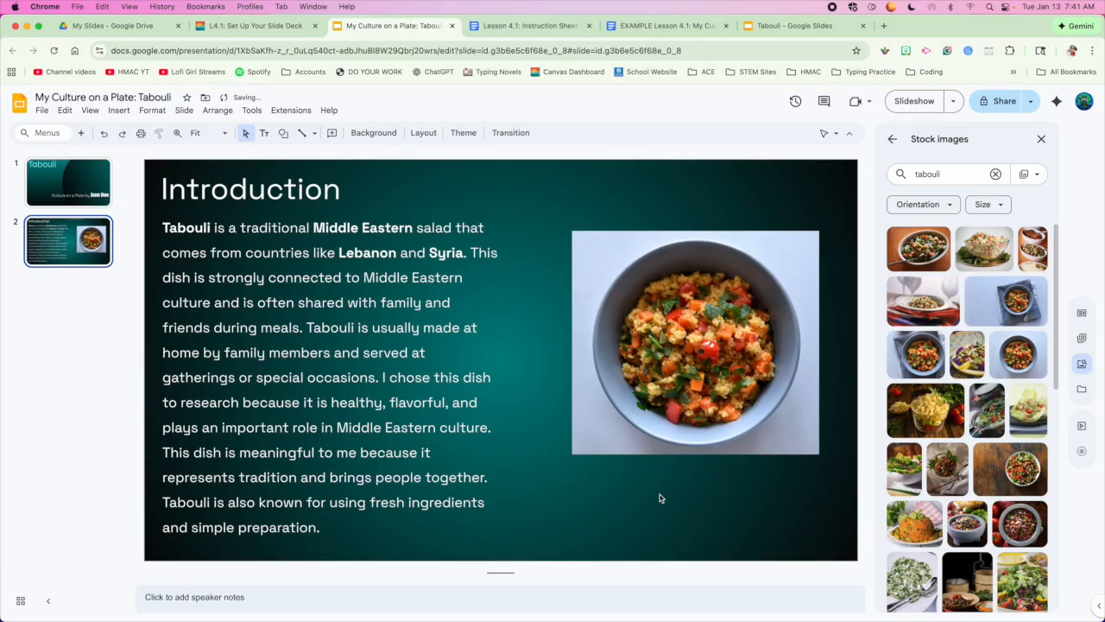
Center the tabouli photo vertically on the Introduction slide.
{"action": "left_click", "coordinate": [681, 426]}
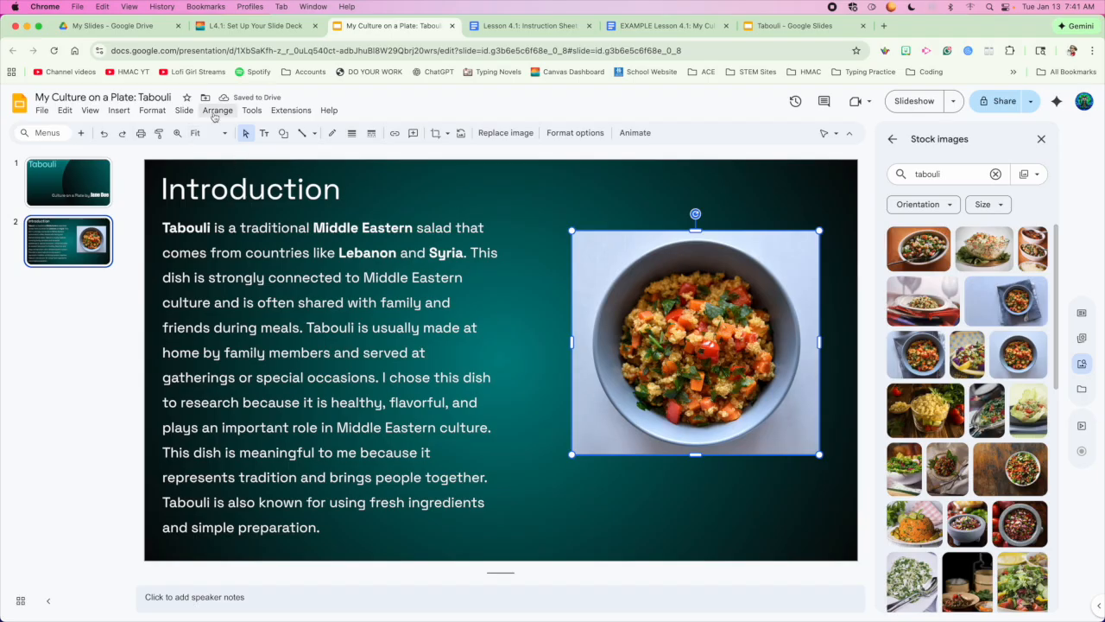
{"action": "left_click", "coordinate": [217, 111]}
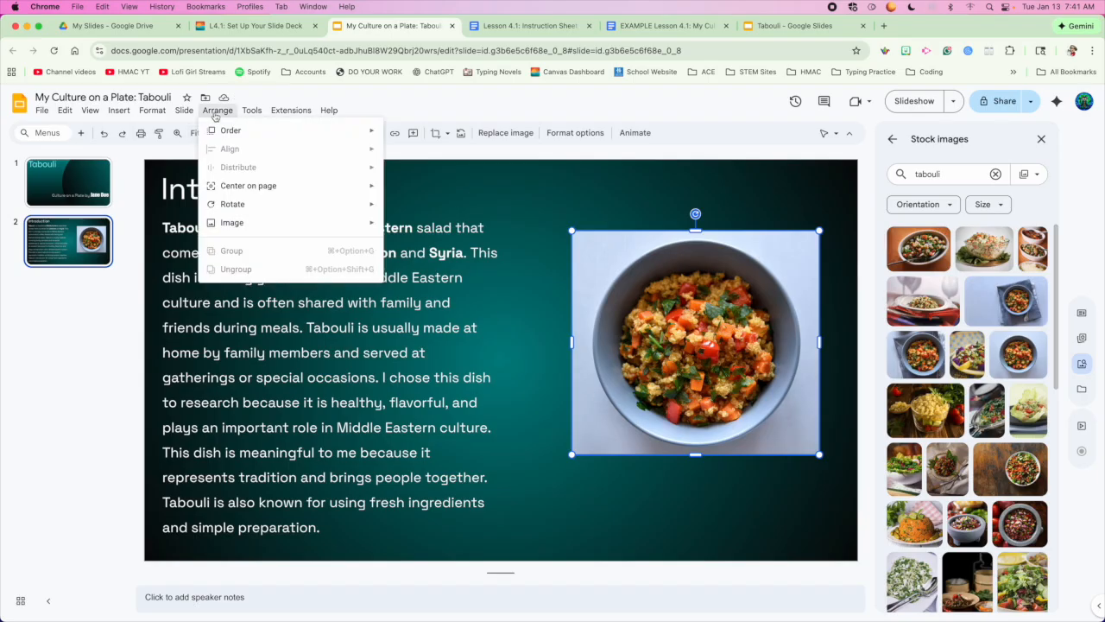
{"action": "mouse_move", "coordinate": [250, 187]}
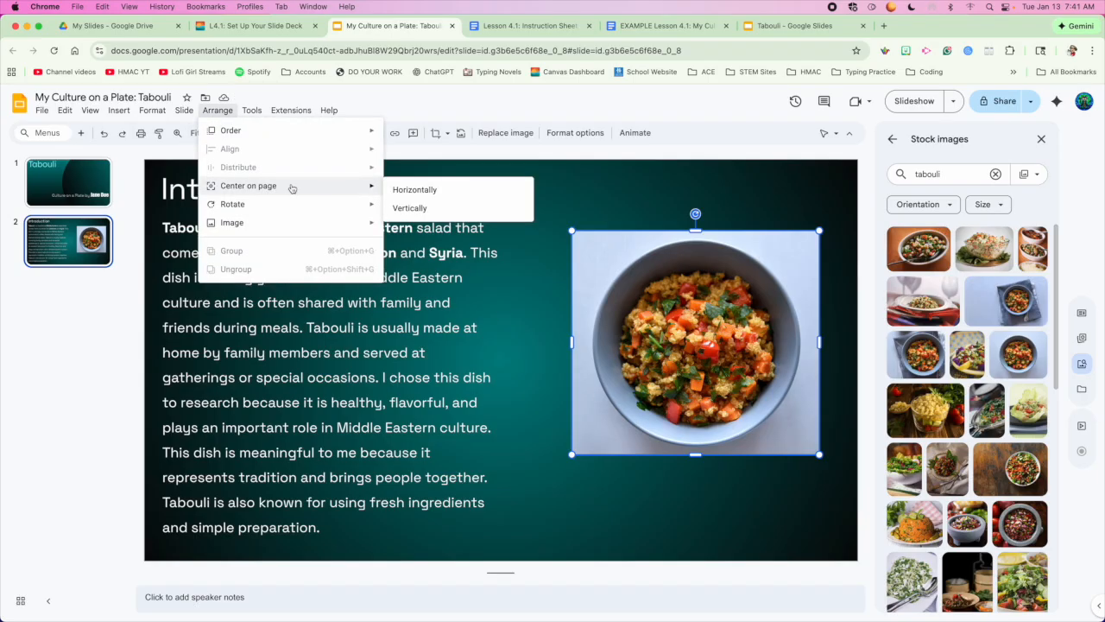
{"action": "left_click", "coordinate": [402, 210]}
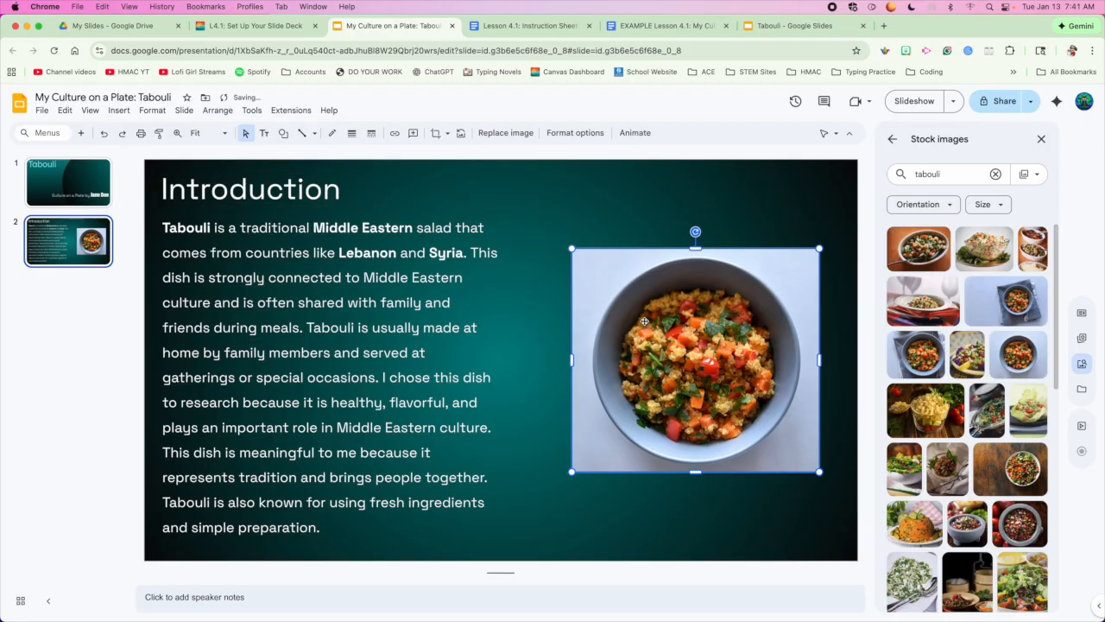
Enlarge the tabouli photo proportionally from two opposite corners and center it vertically on the slide again.
{"action": "left_click_drag", "start_coordinate": [573, 248], "coordinate": [533, 213]}
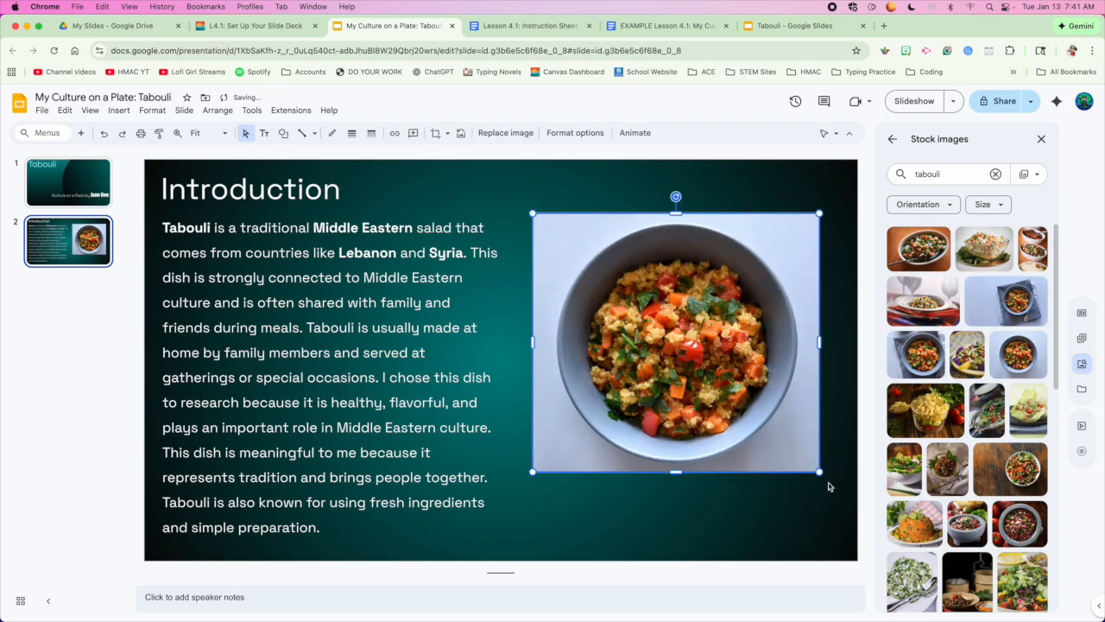
{"action": "left_click_drag", "start_coordinate": [819, 471], "coordinate": [830, 481]}
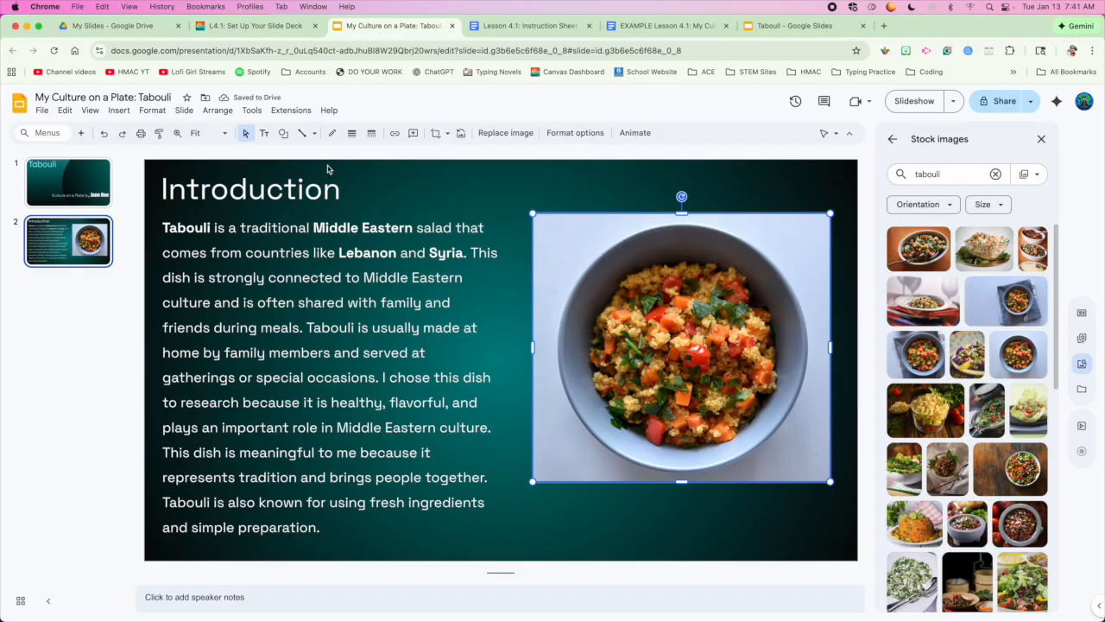
{"action": "left_click", "coordinate": [218, 110]}
{"action": "mouse_move", "coordinate": [236, 189]}
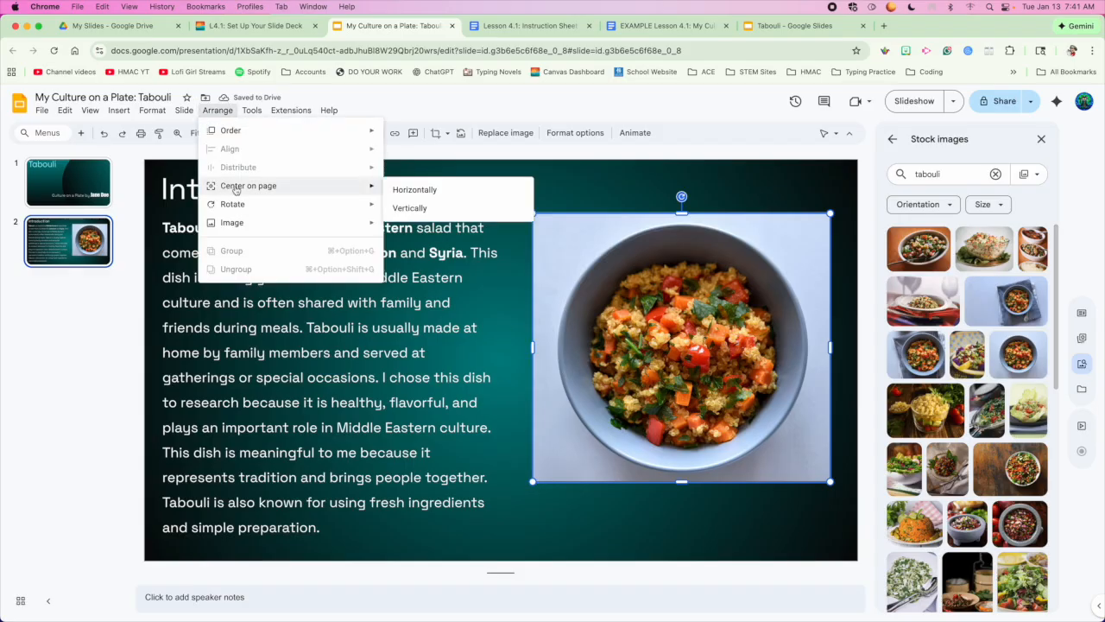
{"action": "left_click", "coordinate": [407, 208]}
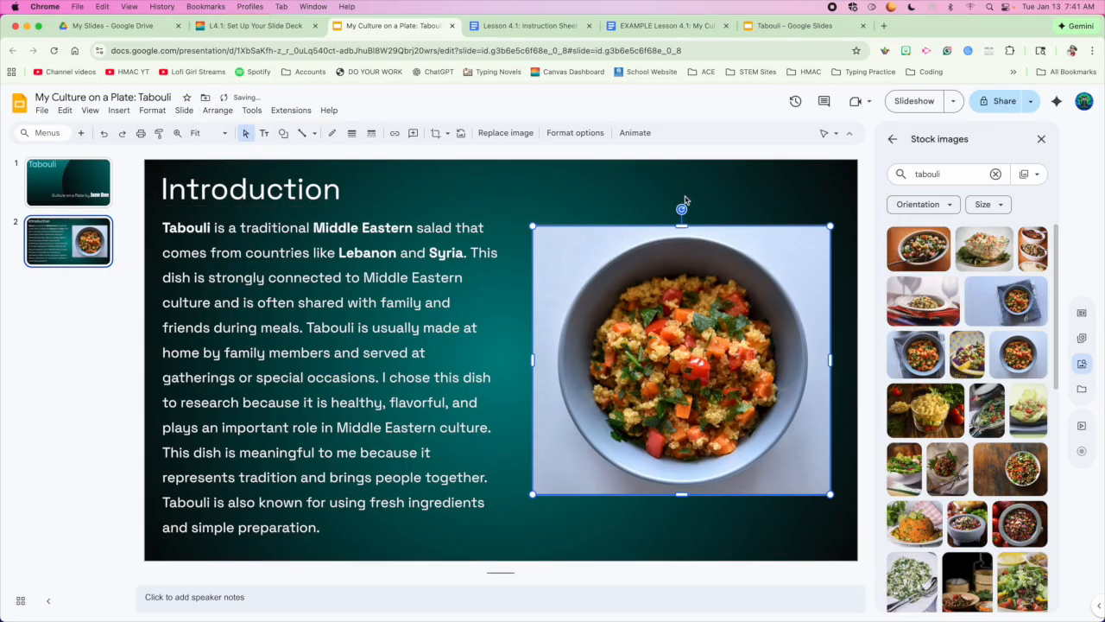
Try centering the Introduction paragraph's text box vertically on the page, and undo the move.
{"action": "left_click", "coordinate": [498, 251]}
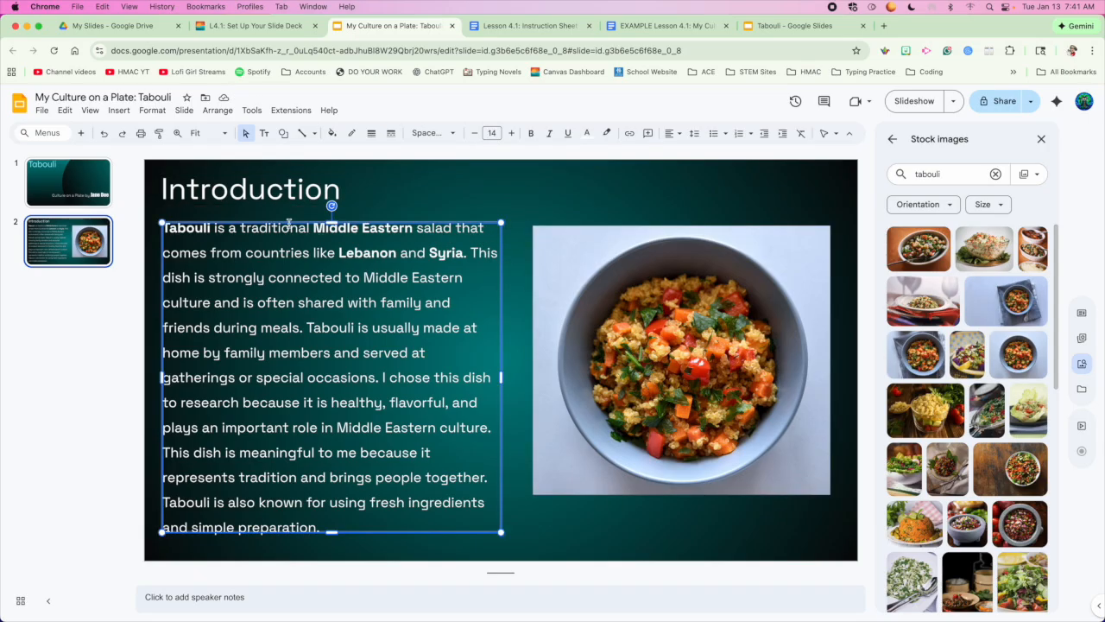
{"action": "left_click", "coordinate": [225, 114]}
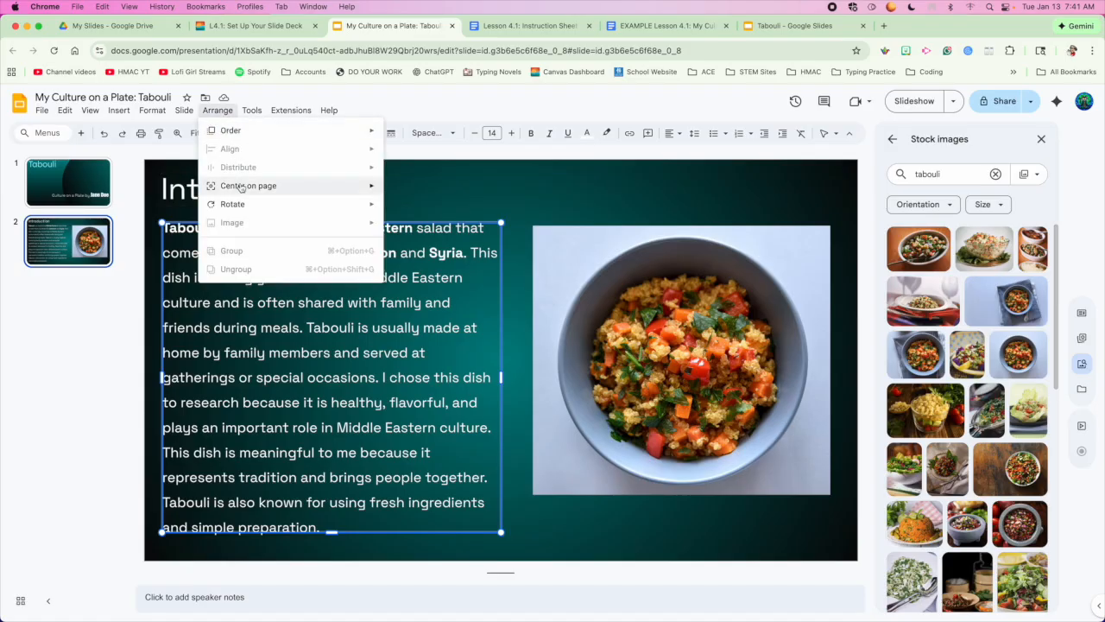
{"action": "mouse_move", "coordinate": [242, 187]}
{"action": "left_click", "coordinate": [408, 191]}
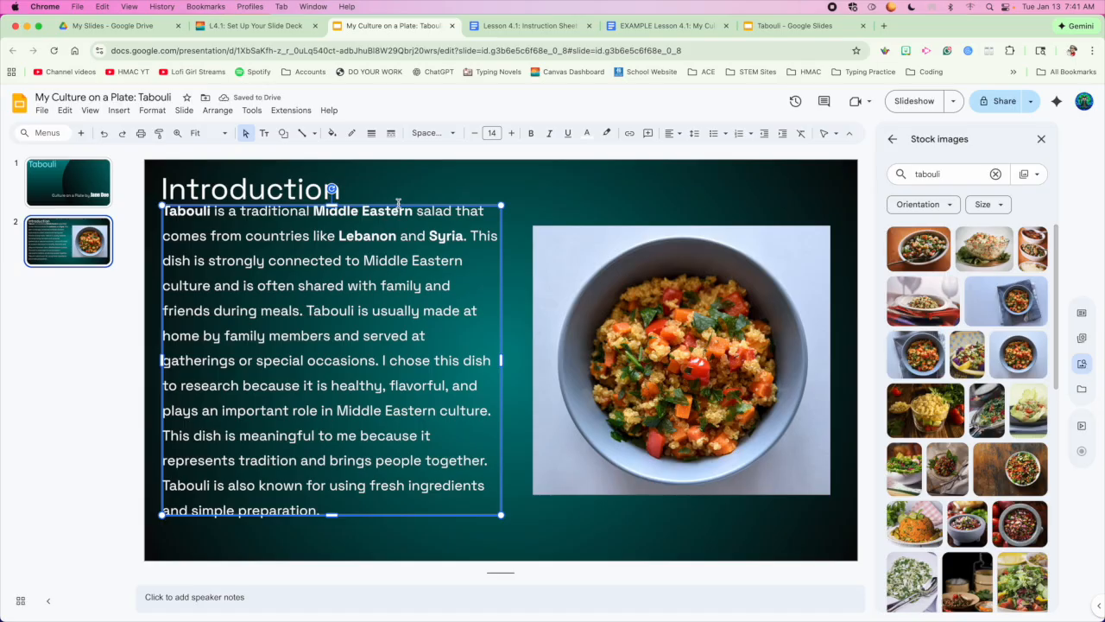
{"action": "key", "text": "super+z"}
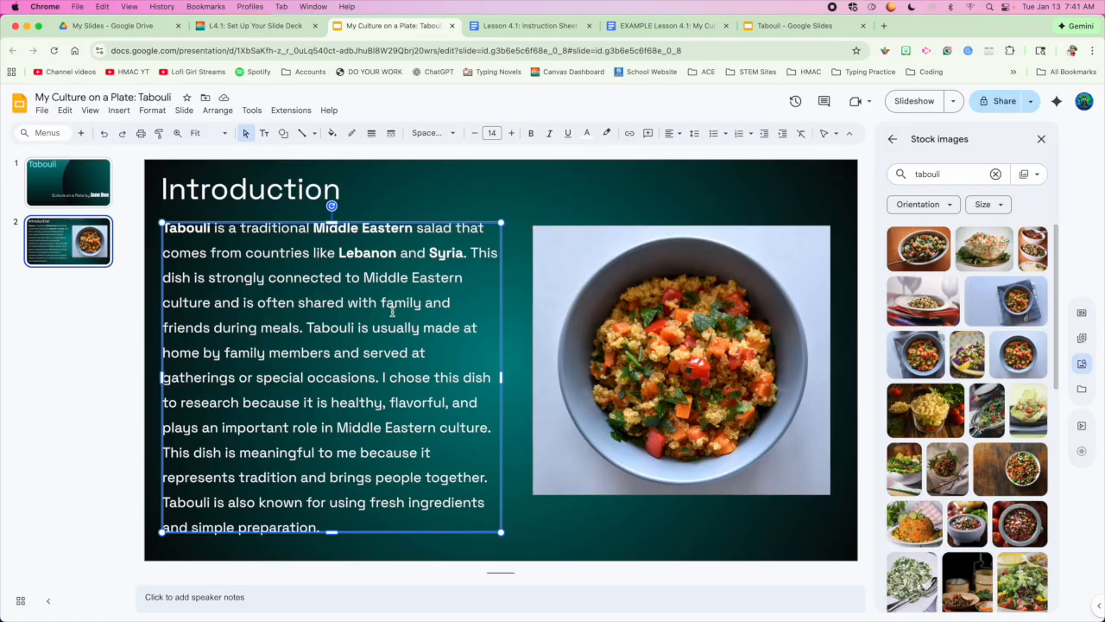
Move the tabouli photo slightly down until its middle lines up with the middle of the paragraph's text box.
{"action": "left_click", "coordinate": [641, 211]}
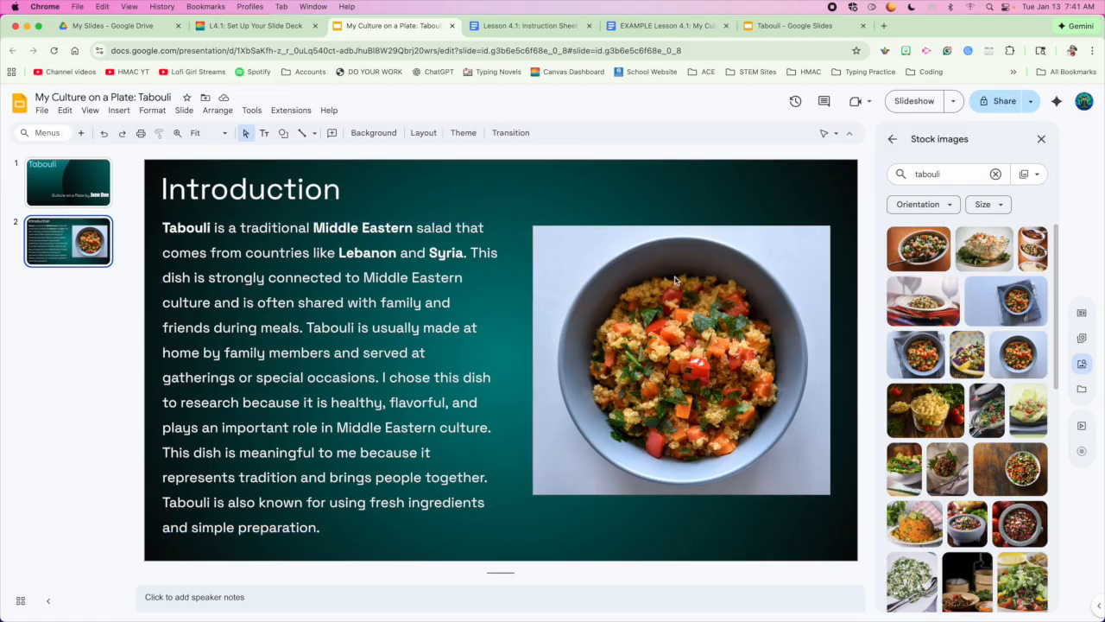
{"action": "left_click", "coordinate": [684, 296]}
{"action": "left_click_drag", "start_coordinate": [683, 299], "coordinate": [687, 313]}
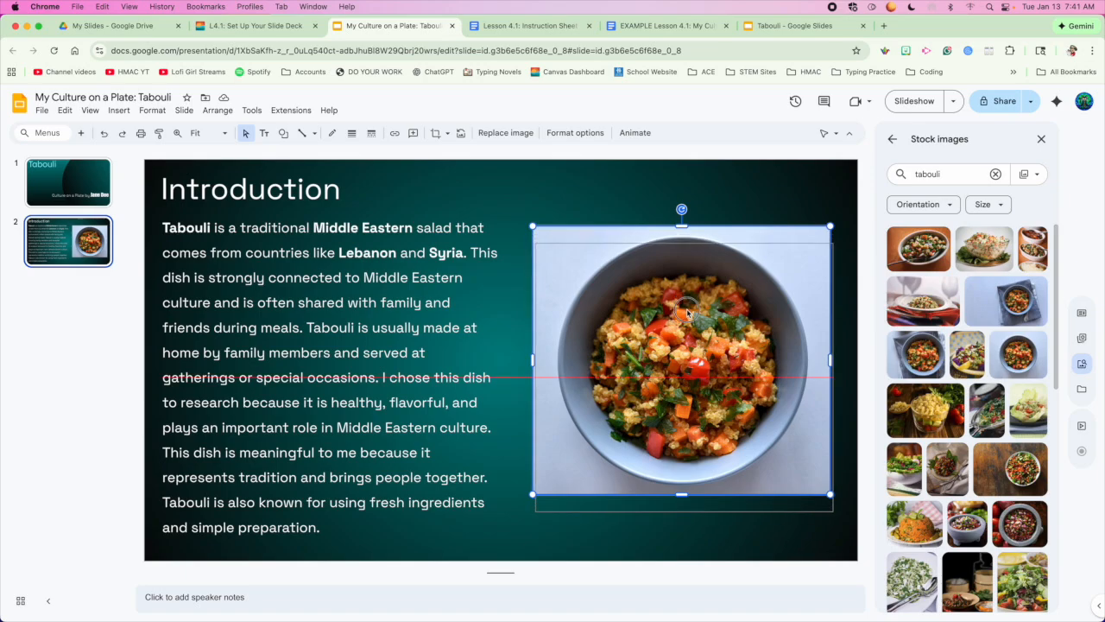
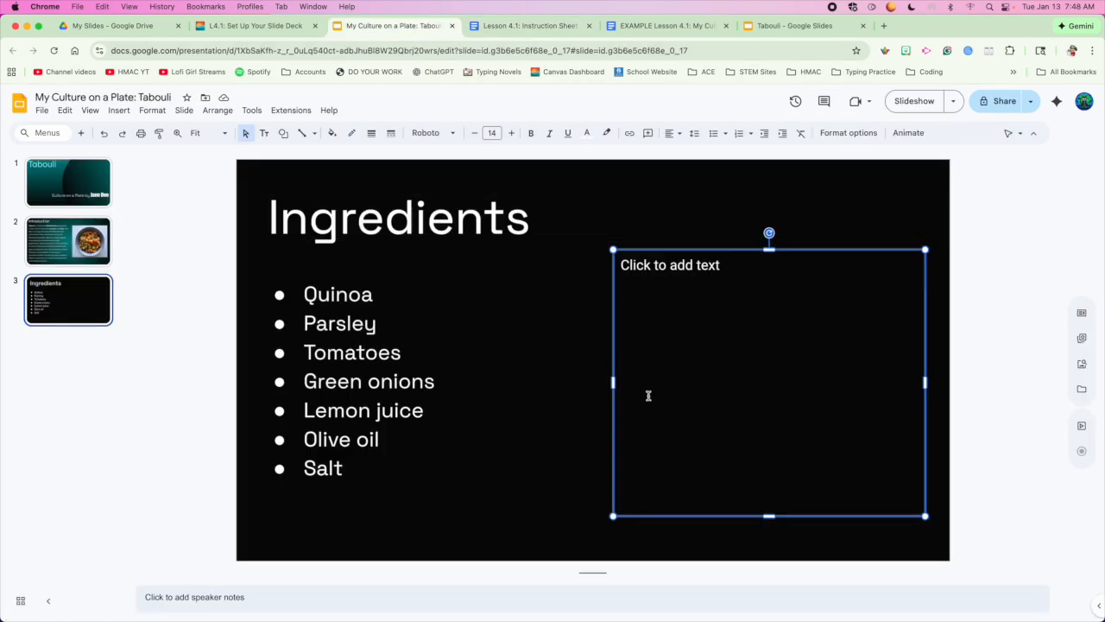
Try removing the empty text placeholder beside the ingredients list, and undo the deletion.
{"action": "left_click", "coordinate": [586, 525]}
{"action": "left_click", "coordinate": [614, 482]}
{"action": "key", "text": "BackSpace"}
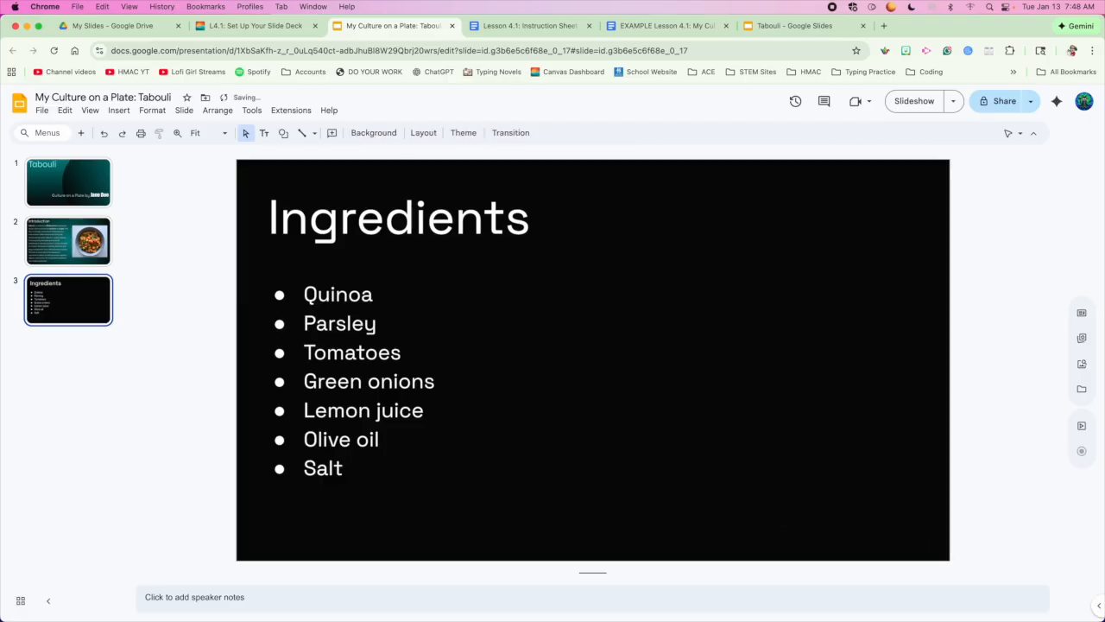
{"action": "key", "text": "super+z"}
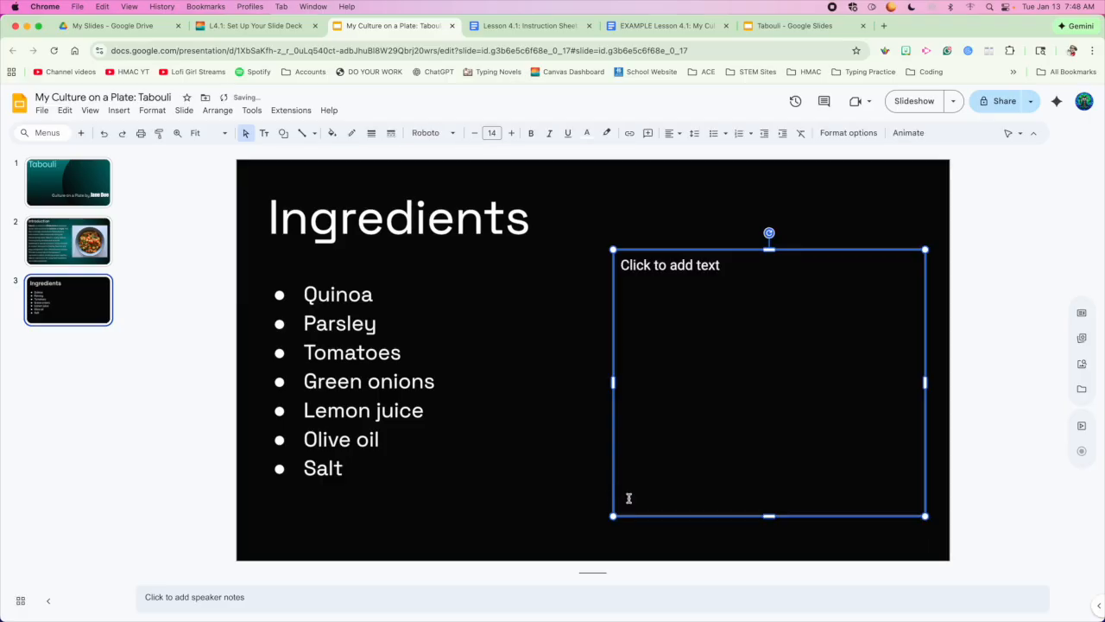
Select the empty text placeholder on the Ingredients slide by its border and delete it.
{"action": "left_click", "coordinate": [630, 542]}
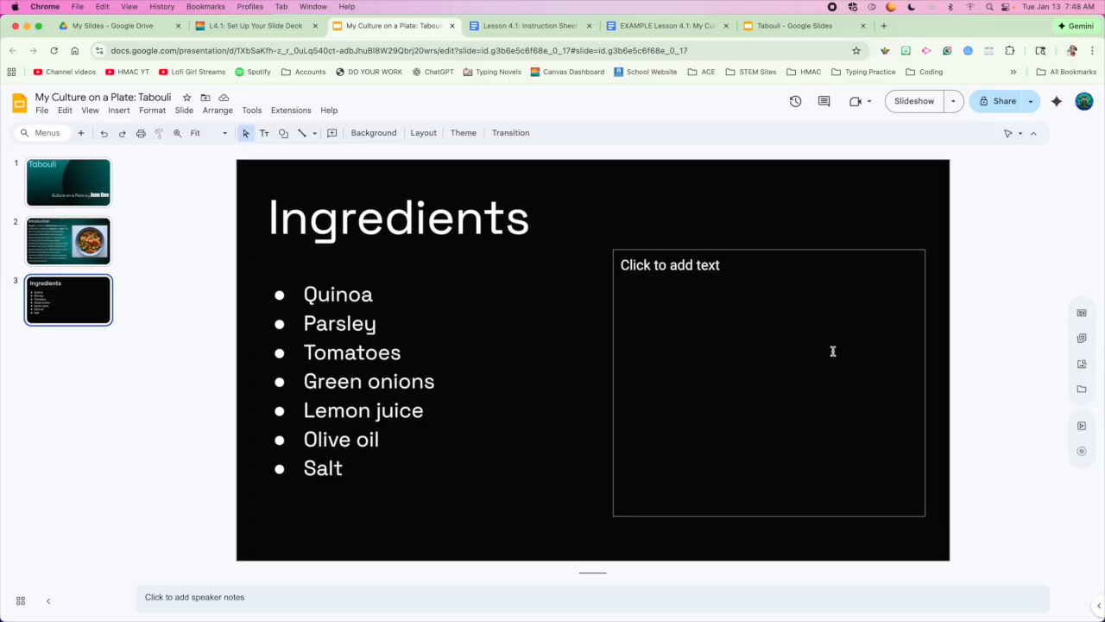
{"action": "left_click", "coordinate": [926, 374]}
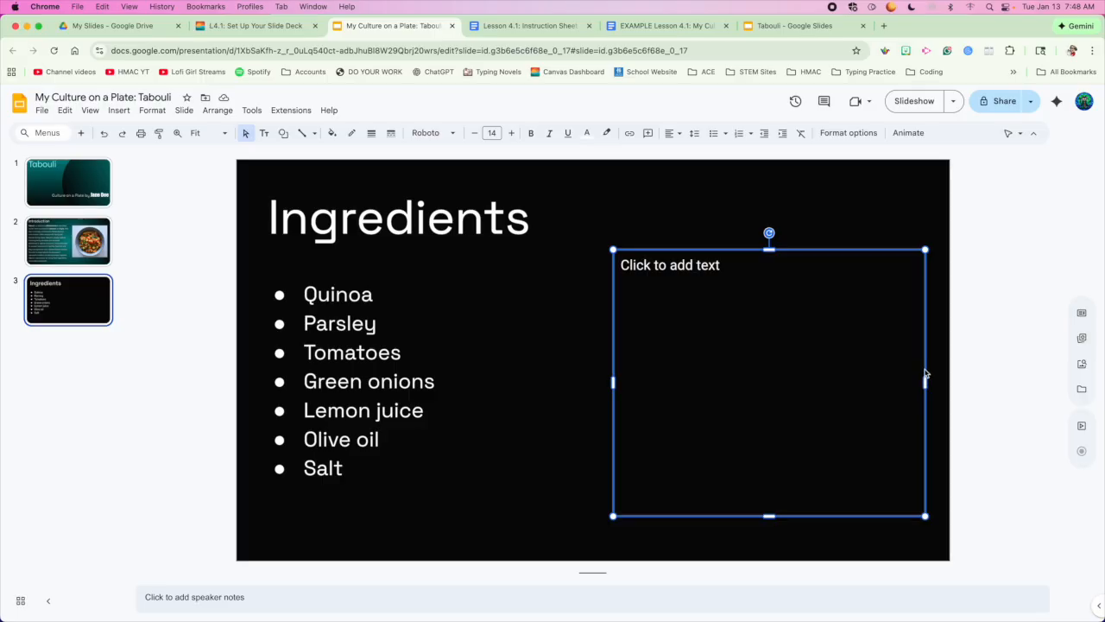
{"action": "key", "text": "BackSpace"}
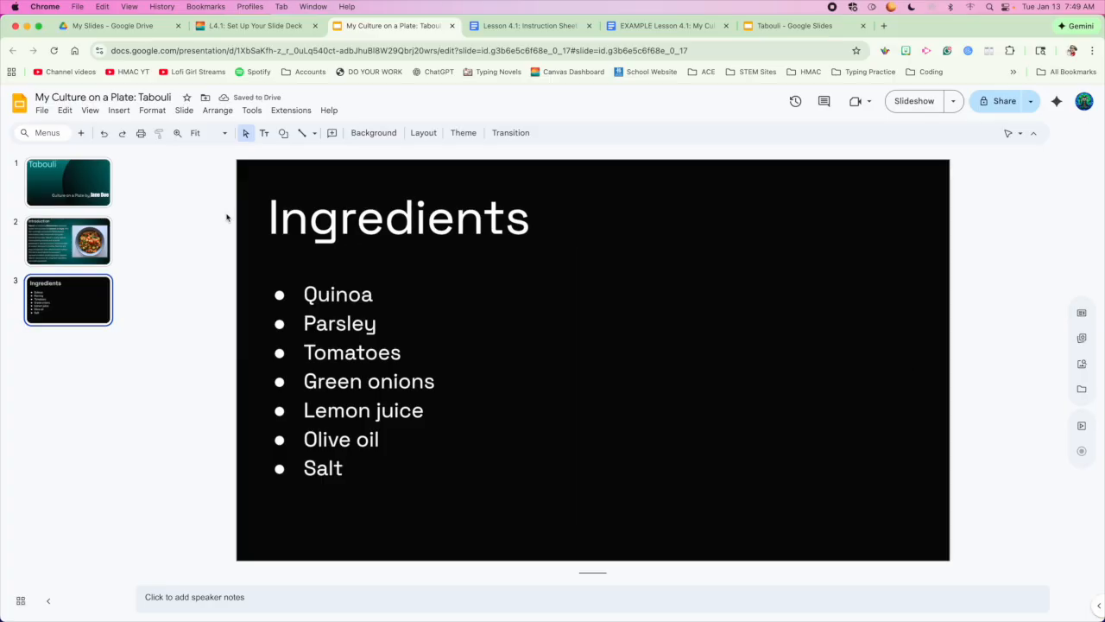
Insert a stock photo of a stone bowl with tomatoes on the Ingredients slide, and replace it with the gray bowl on a napkin.
{"action": "left_click", "coordinate": [126, 112]}
{"action": "mouse_move", "coordinate": [138, 131]}
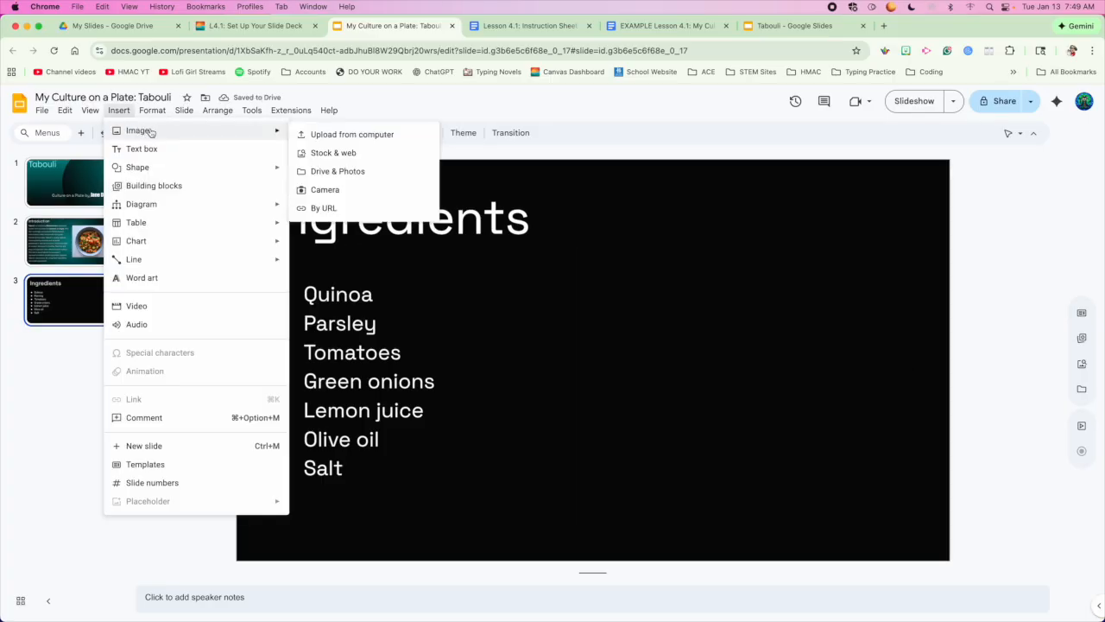
{"action": "left_click", "coordinate": [324, 154]}
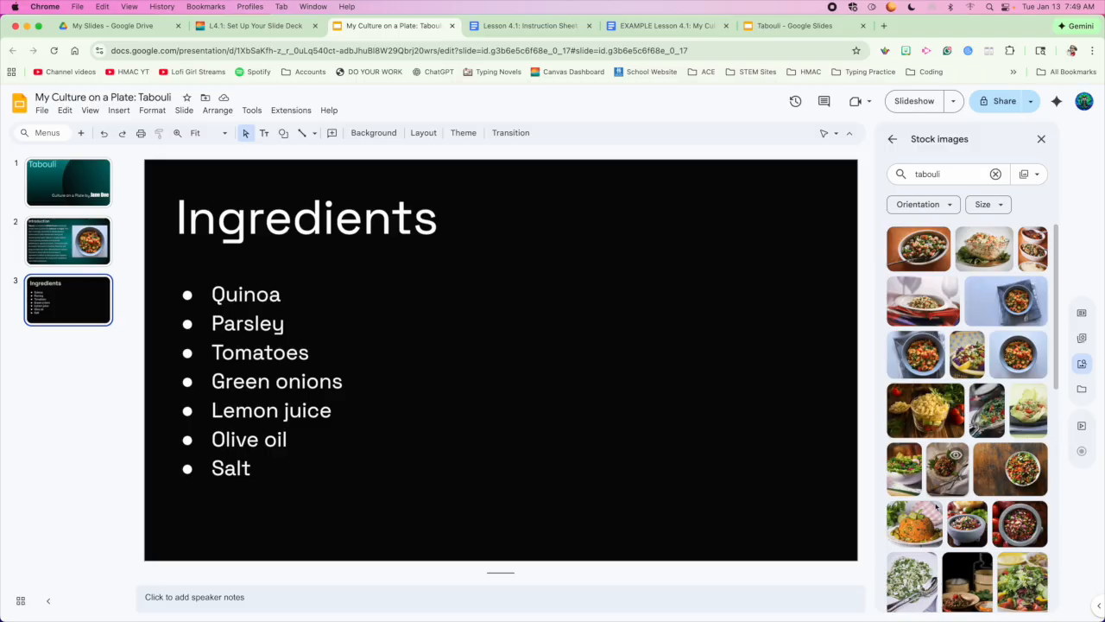
{"action": "left_click", "coordinate": [1018, 518]}
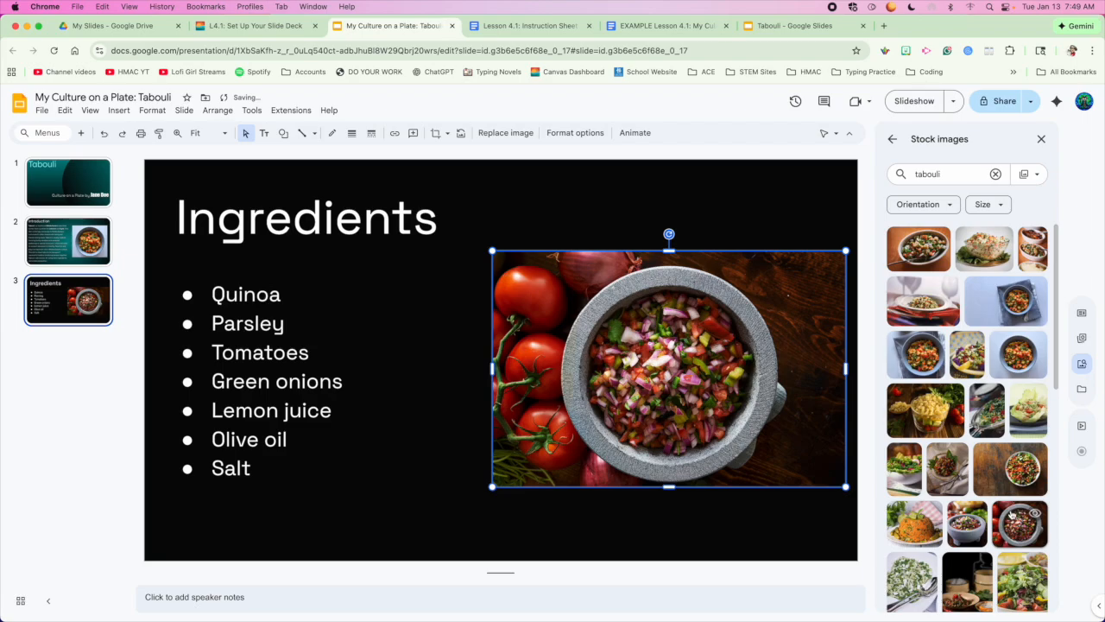
{"action": "key", "text": "BackSpace"}
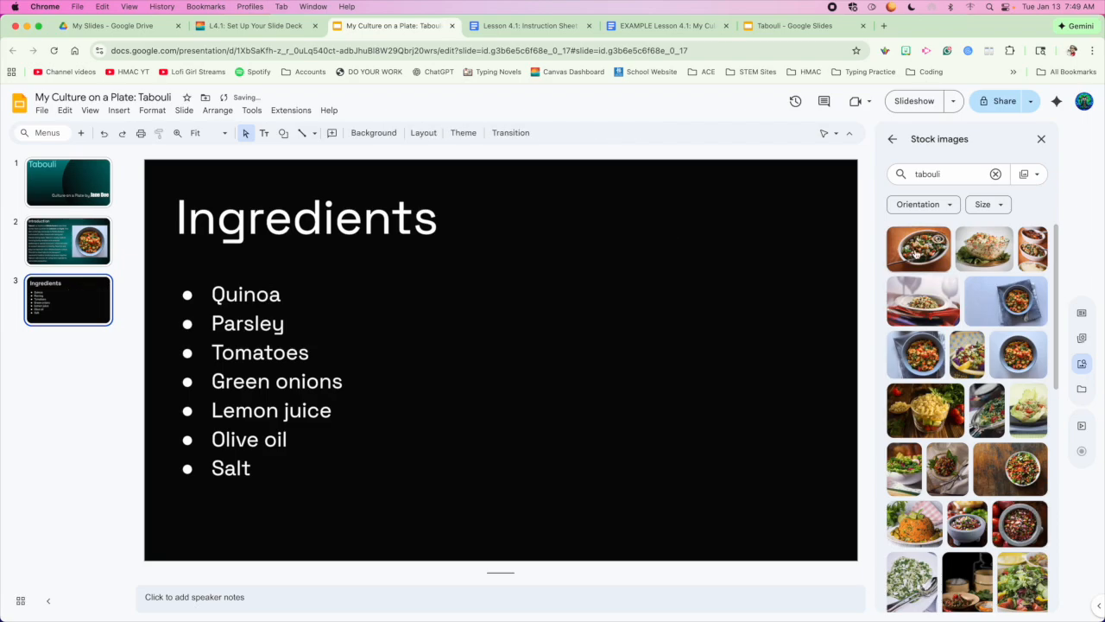
{"action": "left_click", "coordinate": [917, 354]}
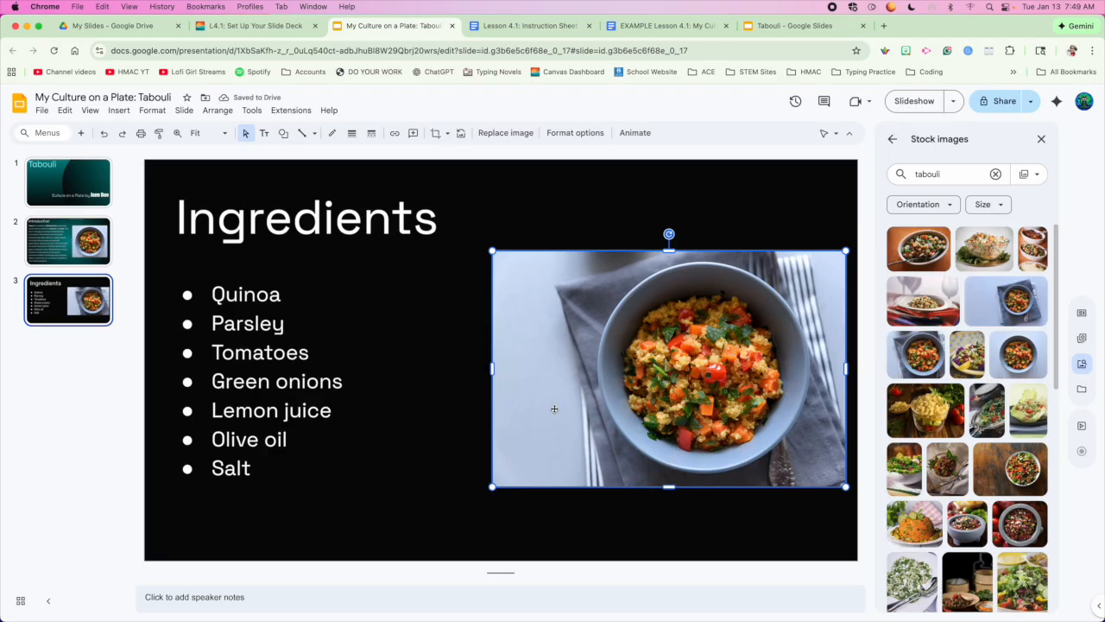
Crop a strip off the left side of the tabouli photo on the Ingredients slide.
{"action": "double_click", "coordinate": [528, 373]}
{"action": "left_click_drag", "start_coordinate": [493, 368], "coordinate": [535, 368]}
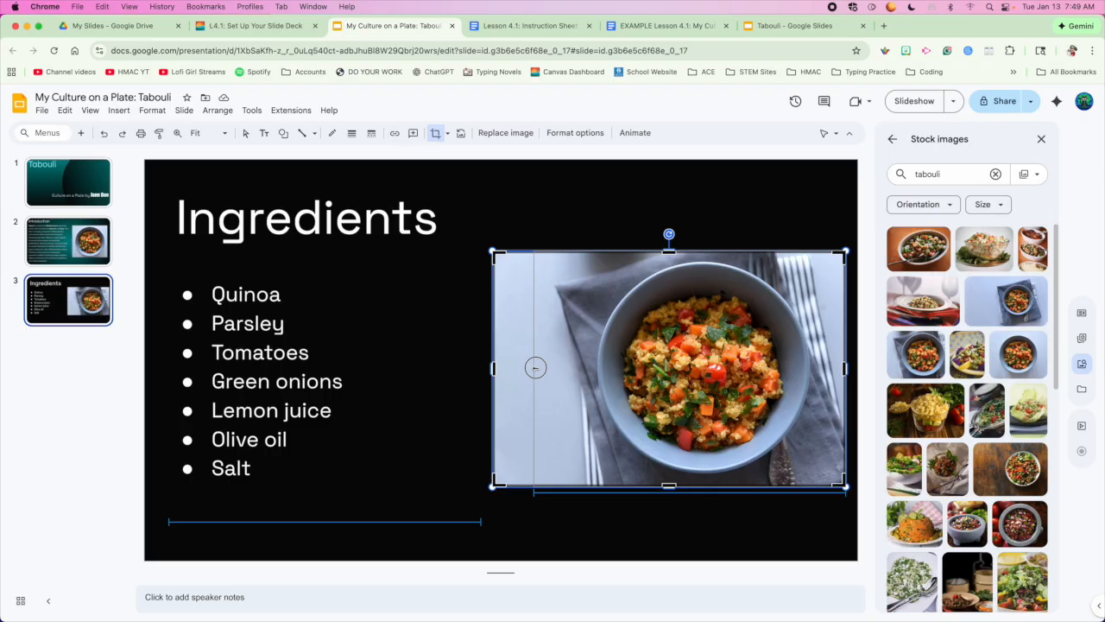
{"action": "left_click", "coordinate": [566, 511]}
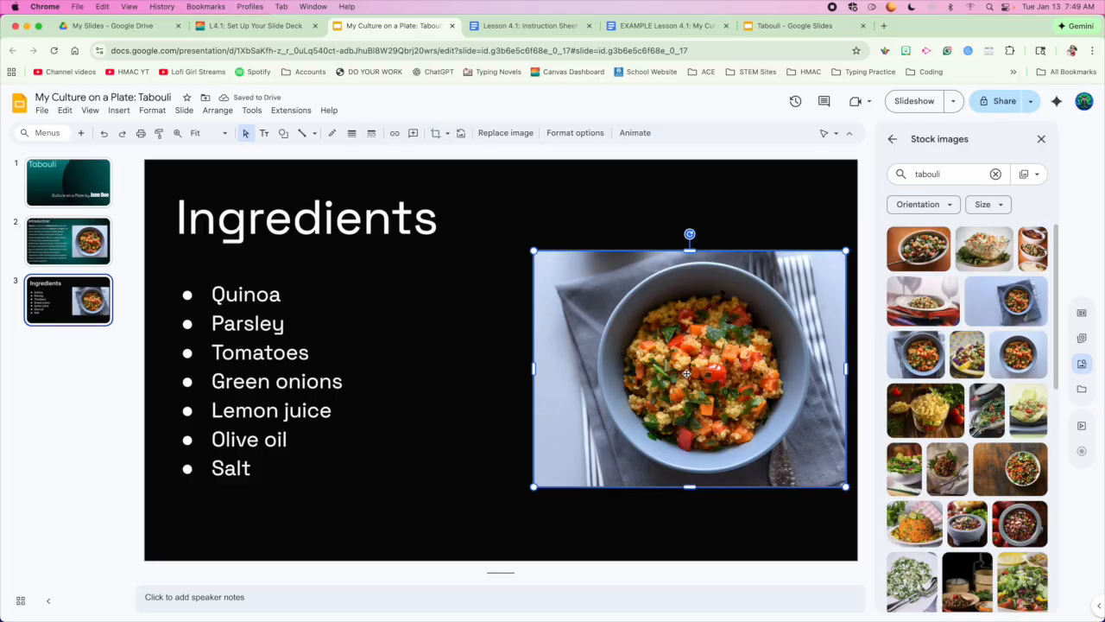
Move the cropped tabouli photo slightly left and down so its middle lines up with the ingredients list.
{"action": "left_click_drag", "start_coordinate": [697, 377], "coordinate": [687, 375]}
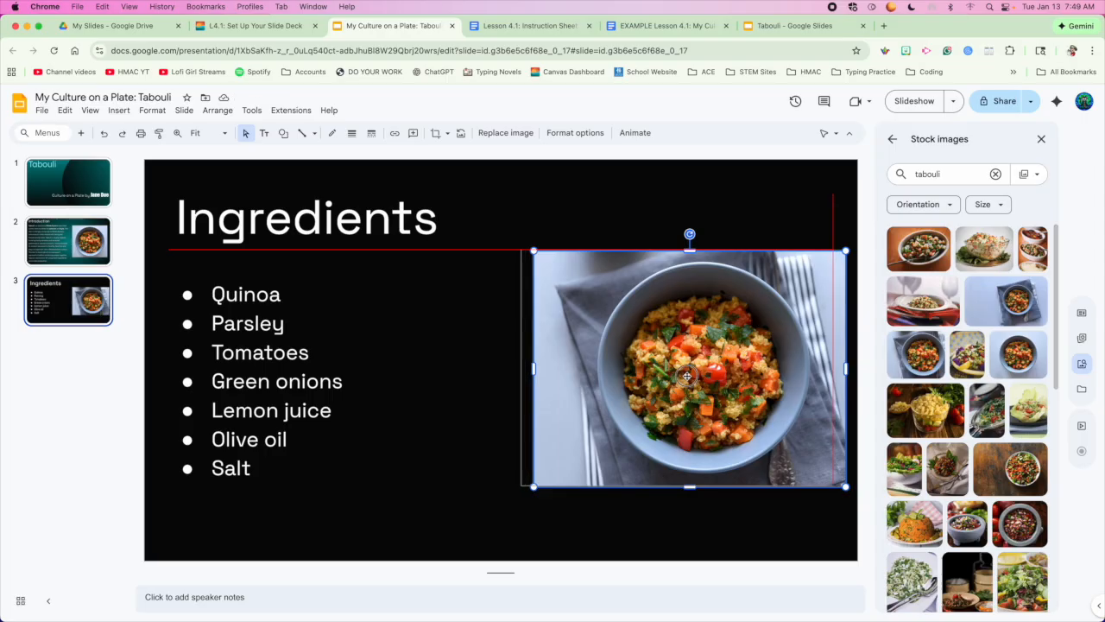
{"action": "left_click_drag", "start_coordinate": [687, 375], "coordinate": [688, 377]}
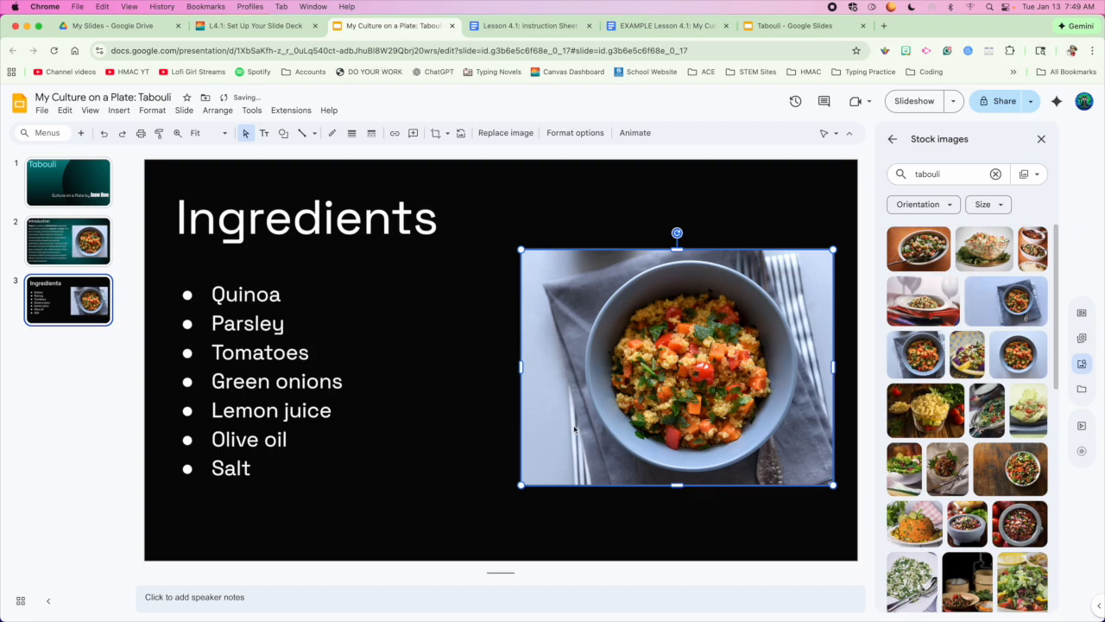
{"action": "left_click_drag", "start_coordinate": [630, 406], "coordinate": [626, 417]}
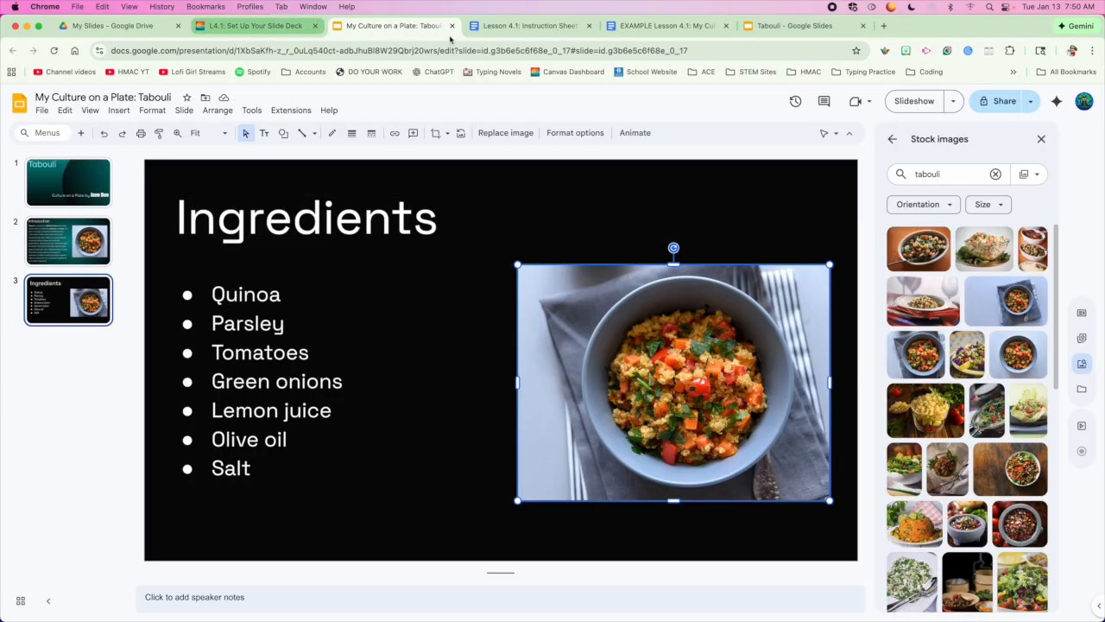
Review the 1.15 line spacing direction for Slide 3's ingredients in the Lesson 4.1 Instruction Sheet, and return to the presentation.
{"action": "left_click", "coordinate": [529, 25]}
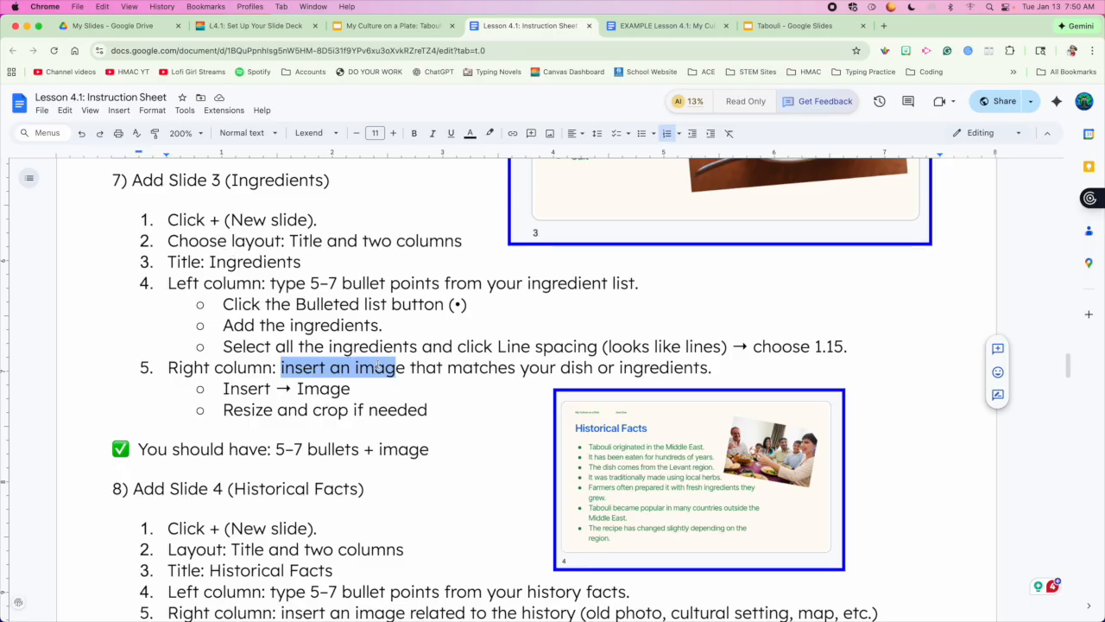
{"action": "left_click_drag", "start_coordinate": [495, 346], "coordinate": [845, 350]}
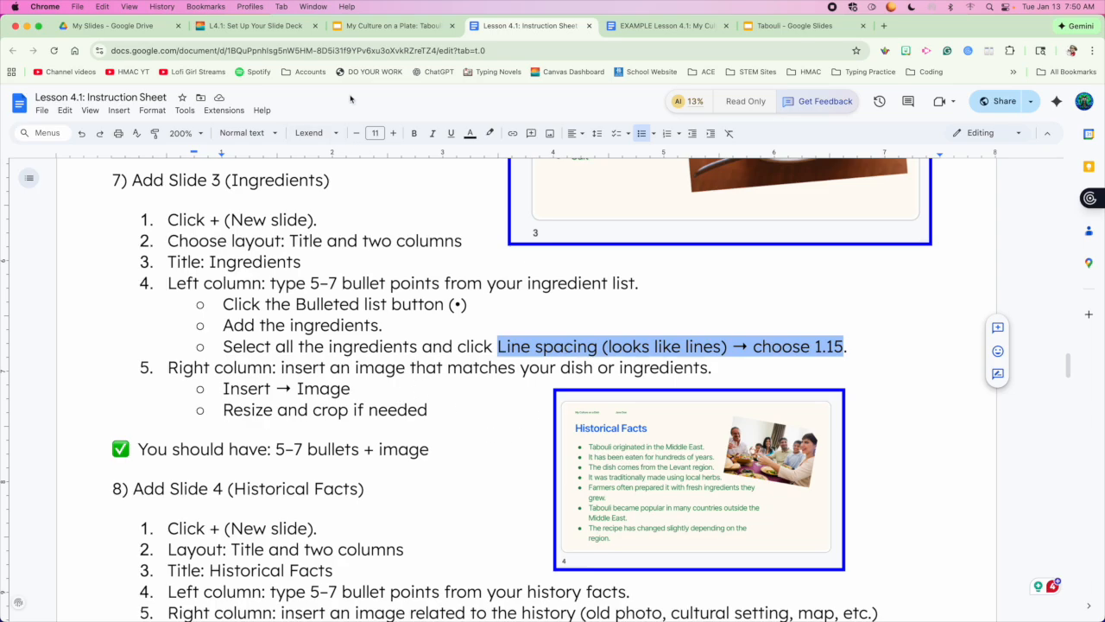
{"action": "left_click", "coordinate": [391, 26]}
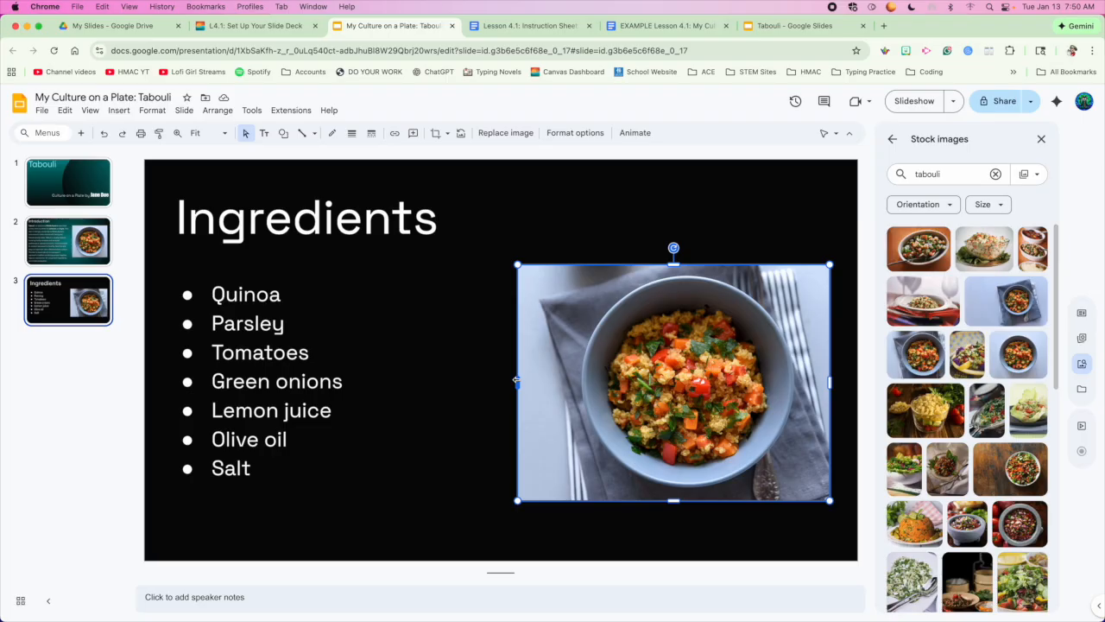
Try narrowing the tabouli photo from its left edge, undo the resize, and select the ingredients list's text box.
{"action": "left_click_drag", "start_coordinate": [516, 380], "coordinate": [563, 382]}
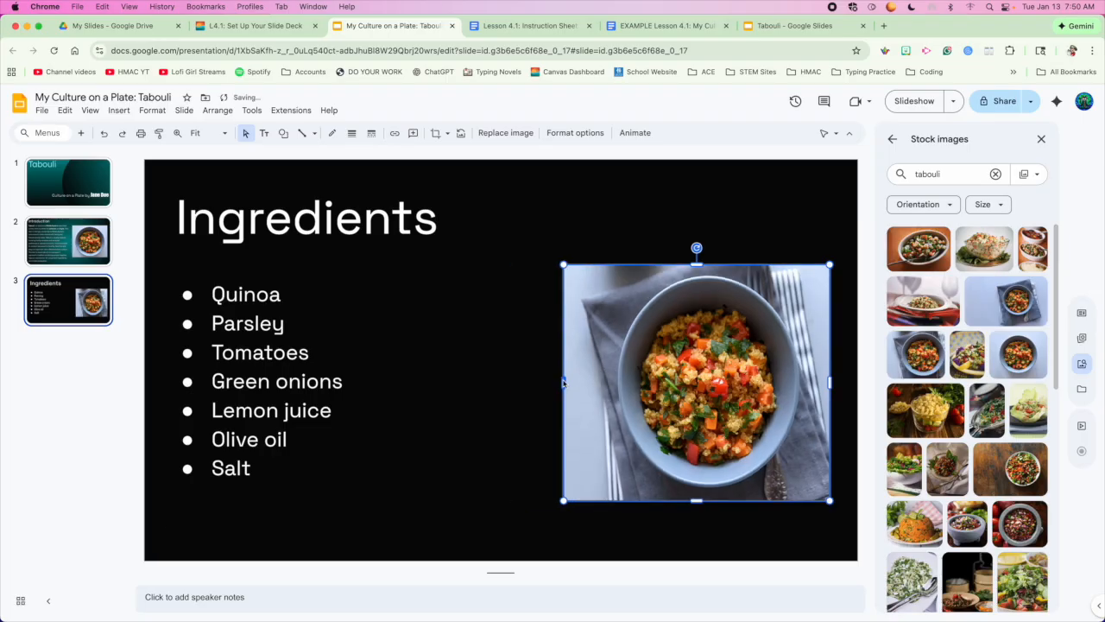
{"action": "key", "text": "super+z"}
{"action": "left_click", "coordinate": [468, 487]}
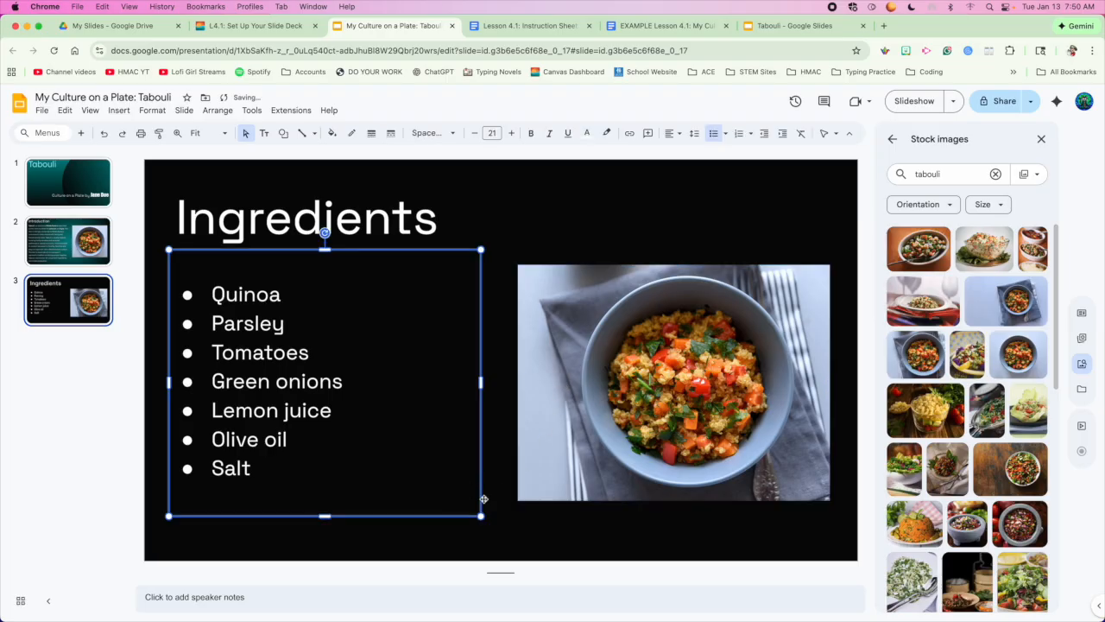
Deselect the ingredients text box and locate the Slide 4 (Historical Facts) directions in the Lesson 4.1 Instruction Sheet.
{"action": "left_click", "coordinate": [491, 506]}
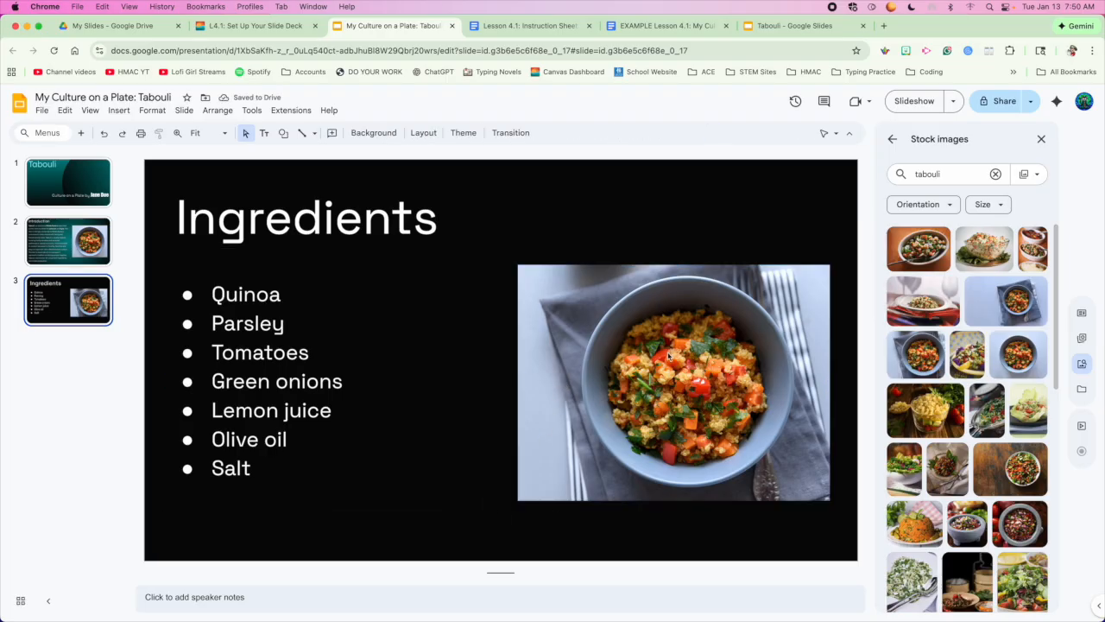
{"action": "left_click", "coordinate": [562, 29]}
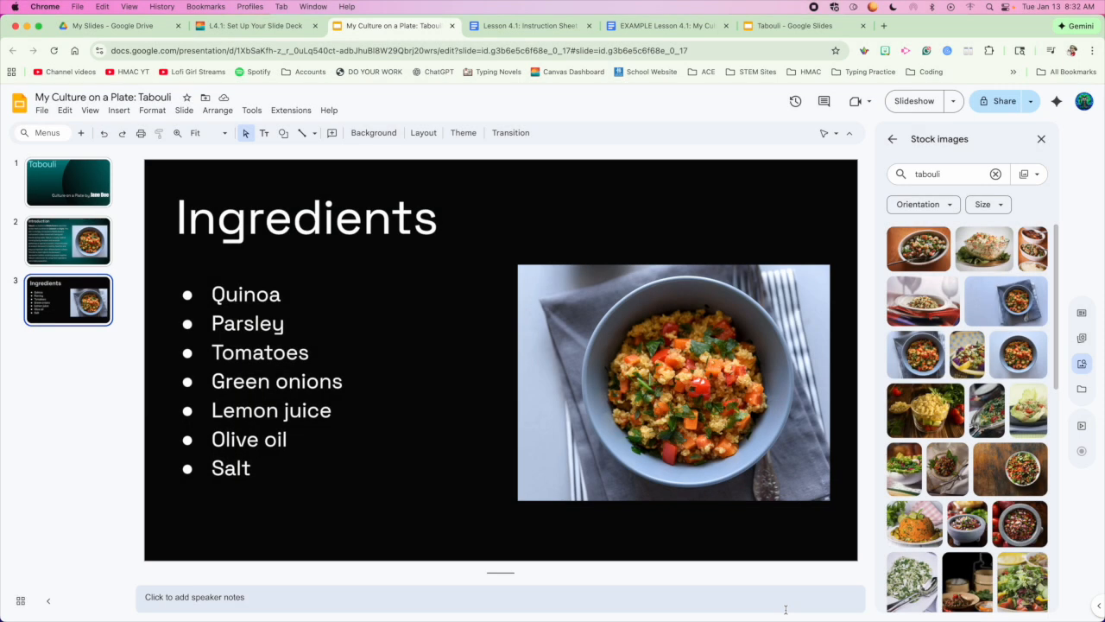
{"action": "left_click", "coordinate": [529, 27]}
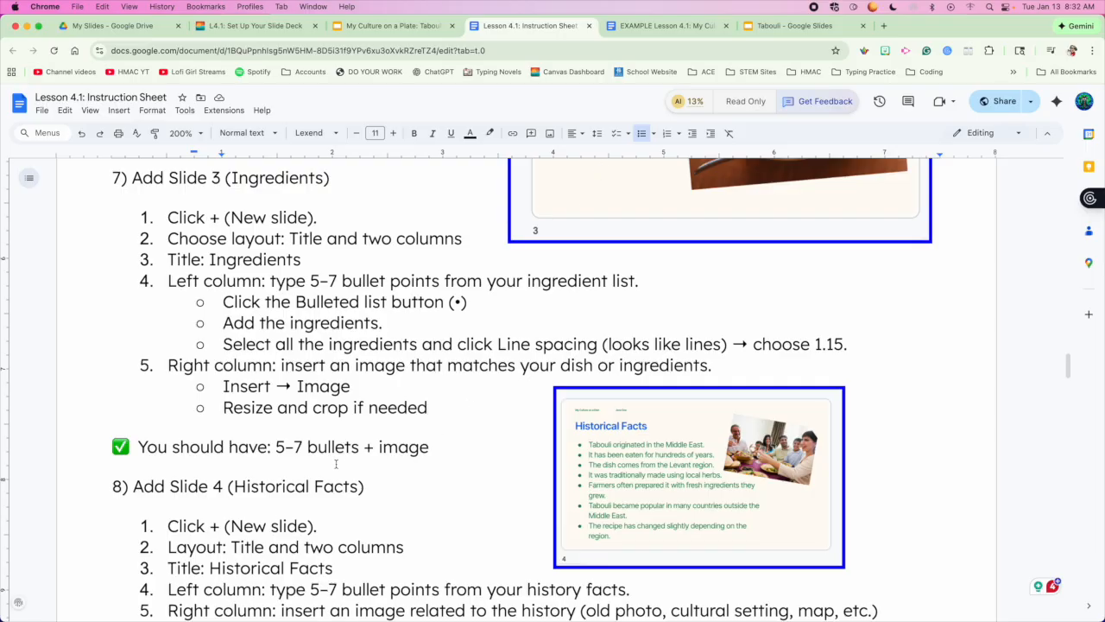
{"action": "scroll", "coordinate": [336, 464], "scroll_direction": "down", "scroll_amount": 2}
{"action": "left_click_drag", "start_coordinate": [232, 409], "coordinate": [355, 410]}
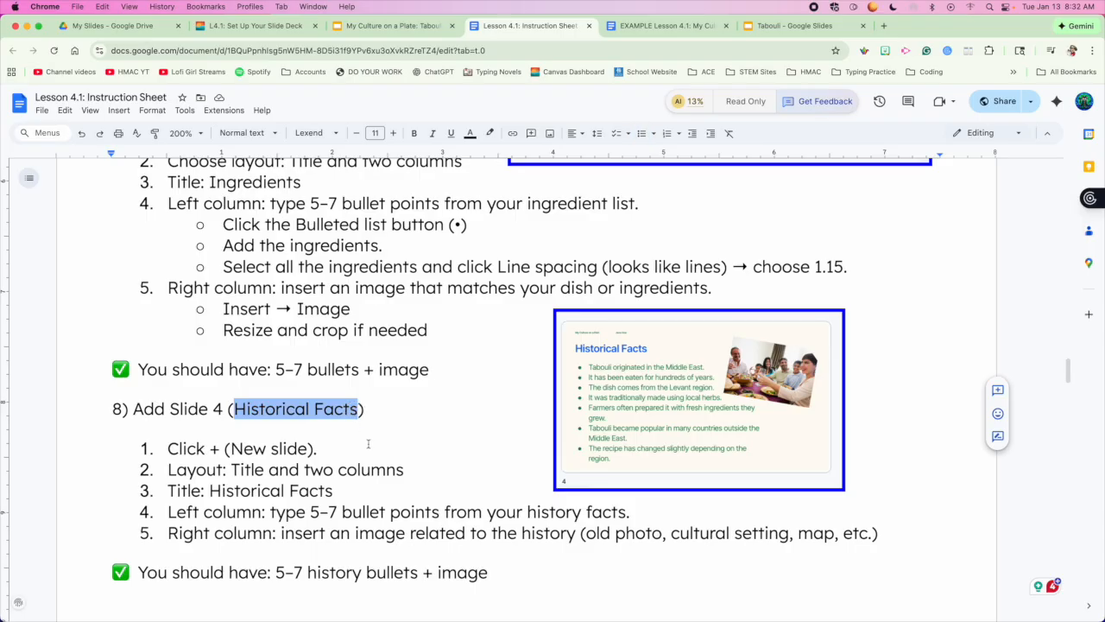
Review the Historical Facts slide in the Tabouli example deck and the Slide 4 answers in the example worksheet, and return to the presentation.
{"action": "left_click", "coordinate": [781, 30]}
{"action": "left_click", "coordinate": [86, 362]}
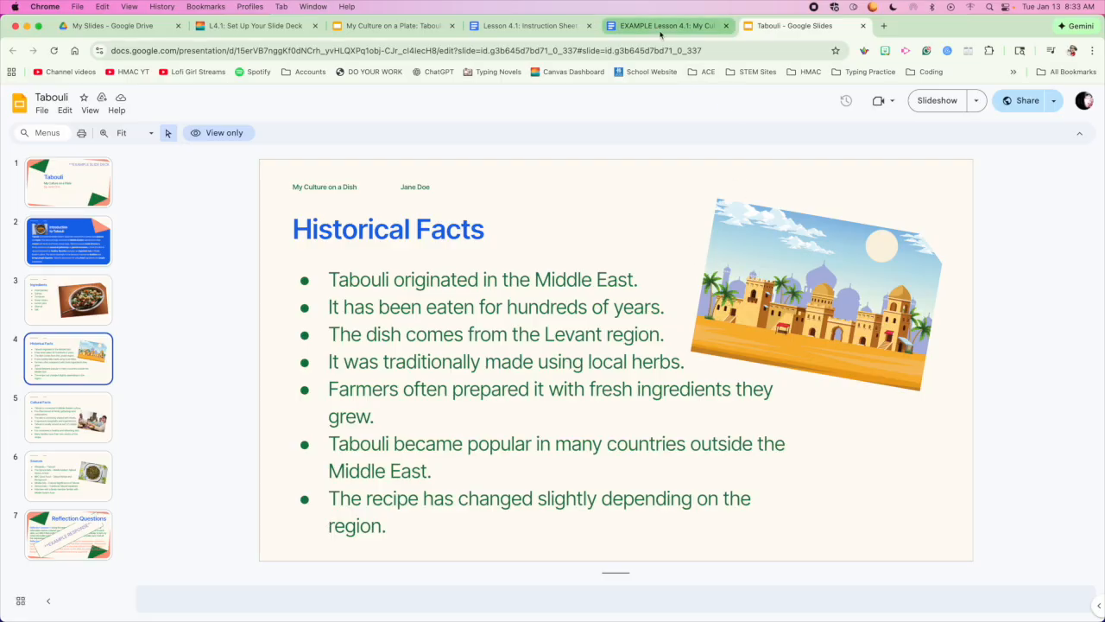
{"action": "left_click", "coordinate": [525, 26]}
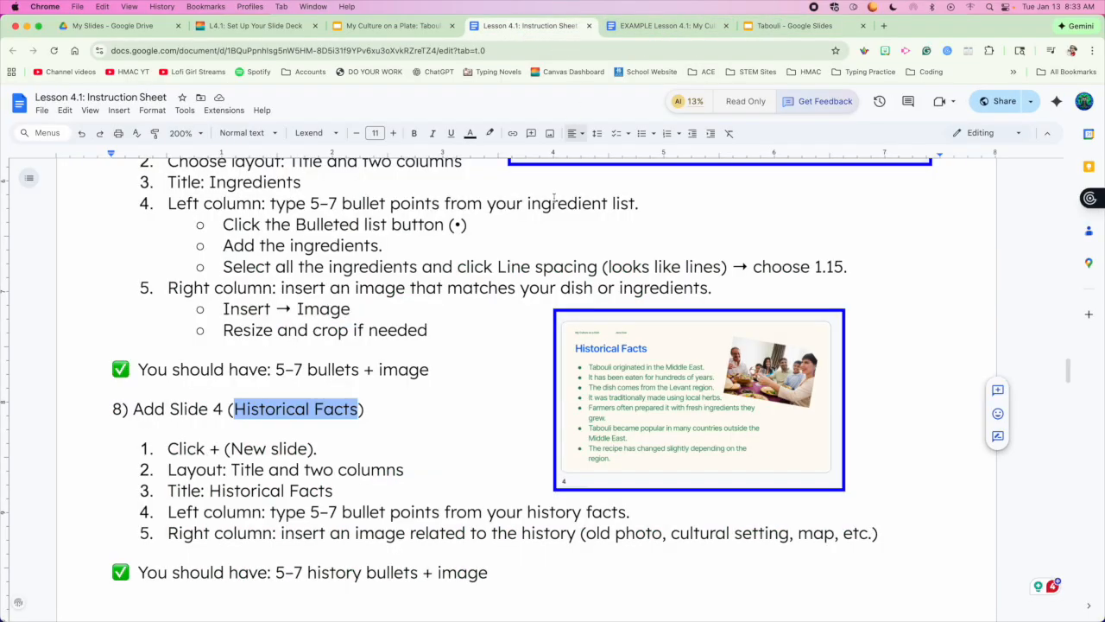
{"action": "left_click", "coordinate": [678, 26]}
{"action": "scroll", "coordinate": [553, 239], "scroll_direction": "down", "scroll_amount": 1}
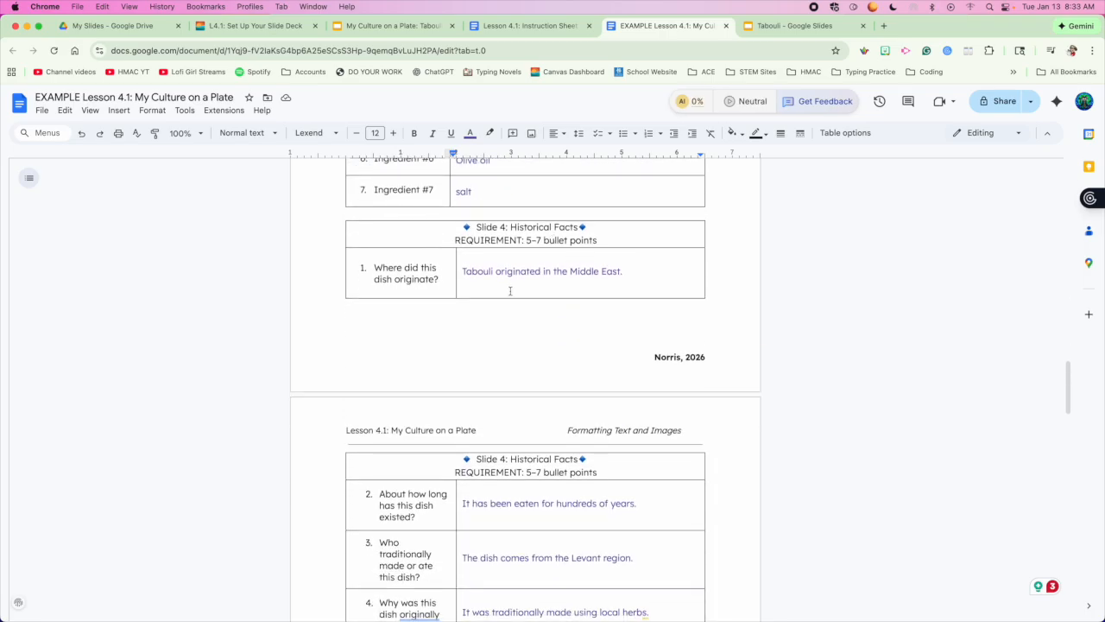
{"action": "left_click", "coordinate": [385, 27]}
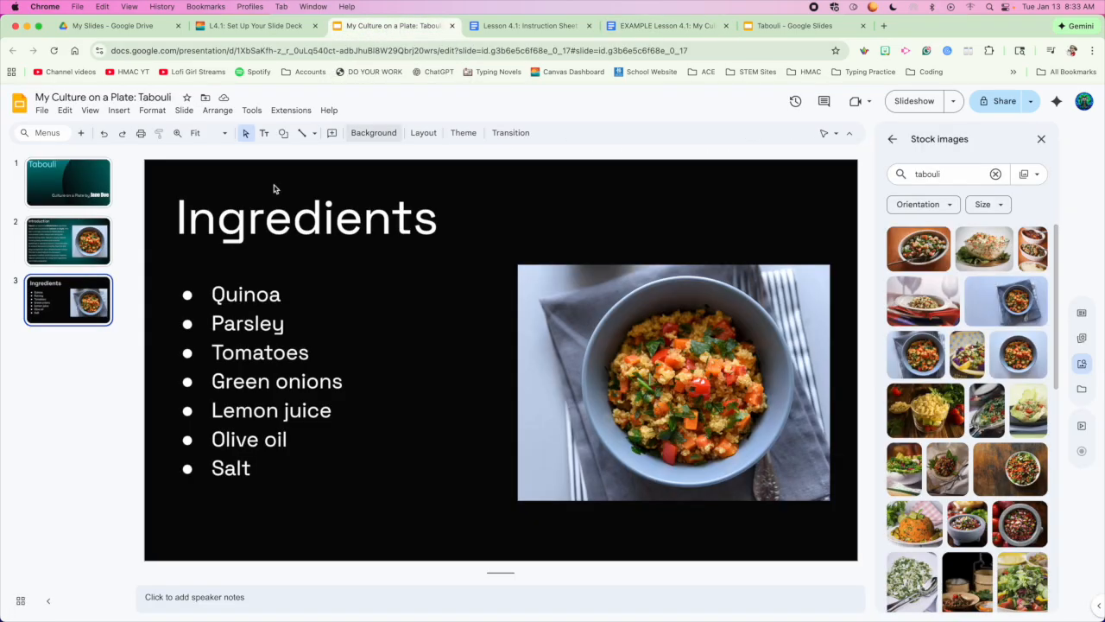
Read the Slide 4 layout, title, bullet and image directions in the Lesson 4.1 Instruction Sheet, and switch back to the presentation.
{"action": "key", "text": "ctrl+Tab"}
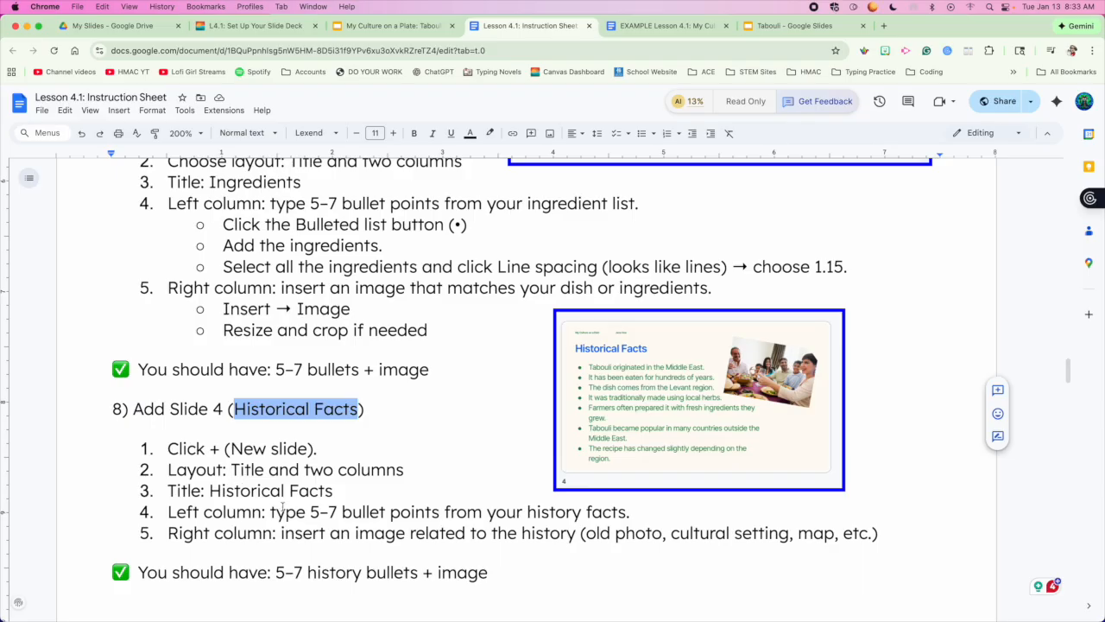
{"action": "scroll", "coordinate": [273, 511], "scroll_direction": "down", "scroll_amount": 1}
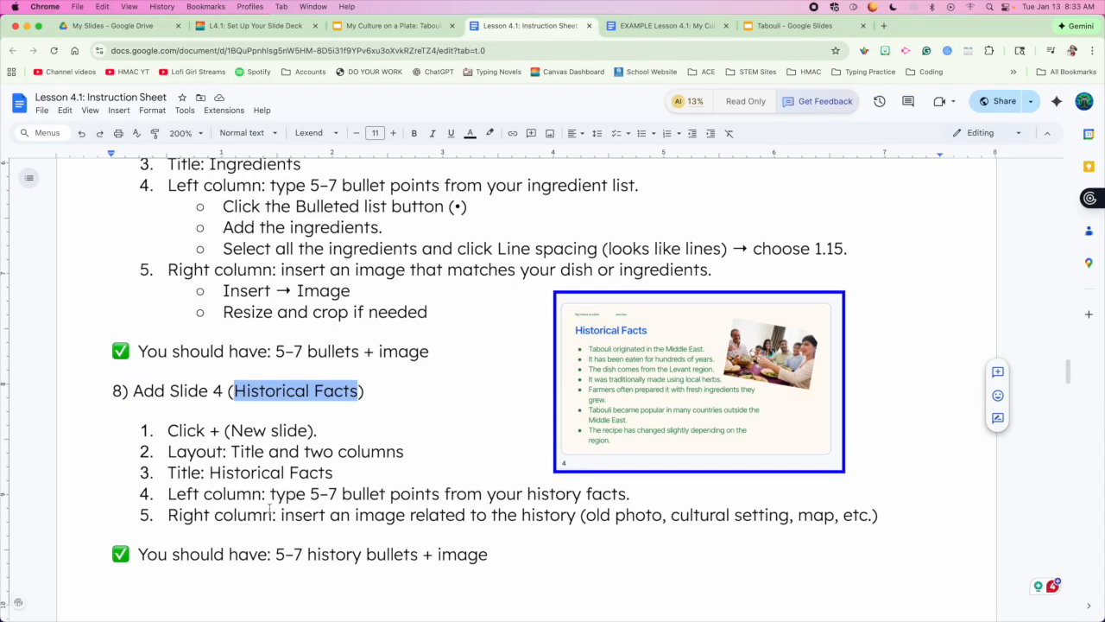
{"action": "left_click", "coordinate": [393, 25]}
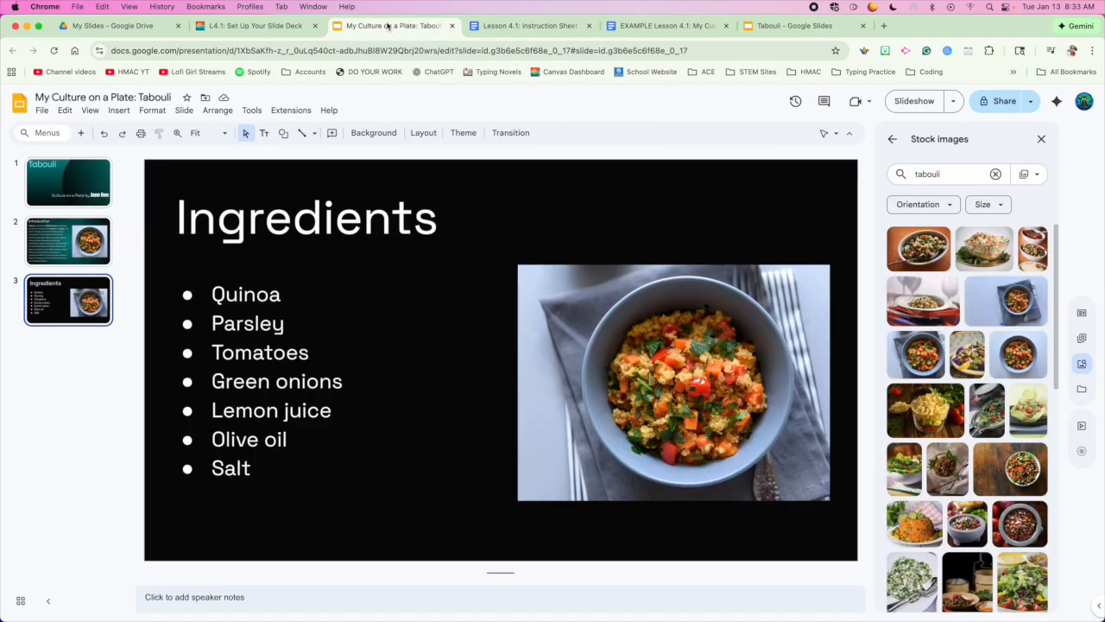
{"action": "left_click", "coordinate": [82, 133]}
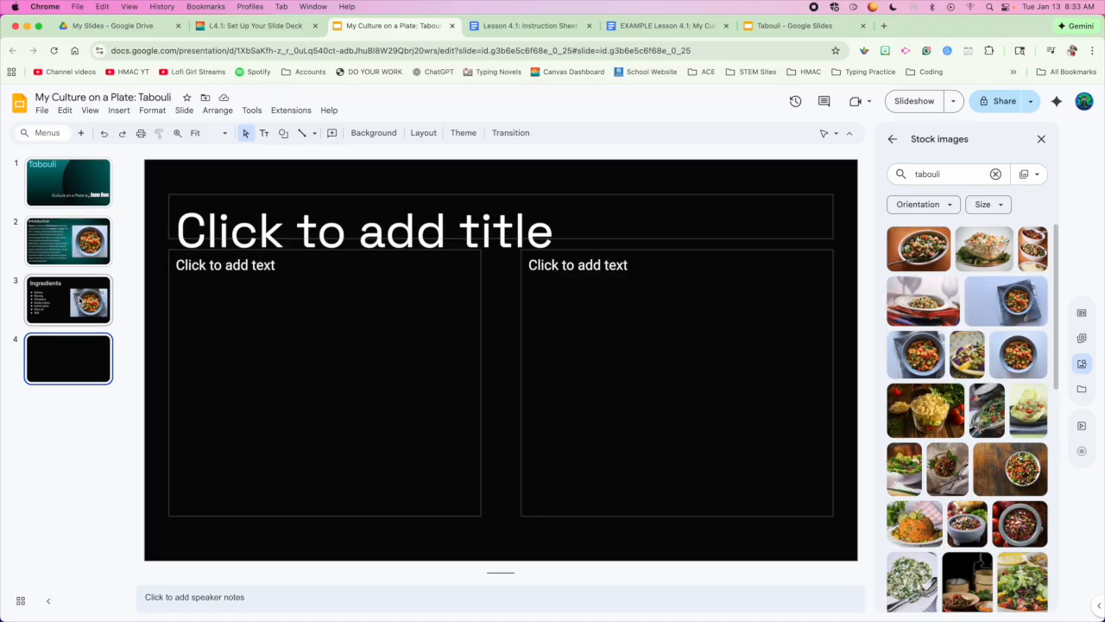
{"action": "left_click", "coordinate": [69, 314]}
{"action": "left_click", "coordinate": [67, 377]}
{"action": "key", "text": "Delete"}
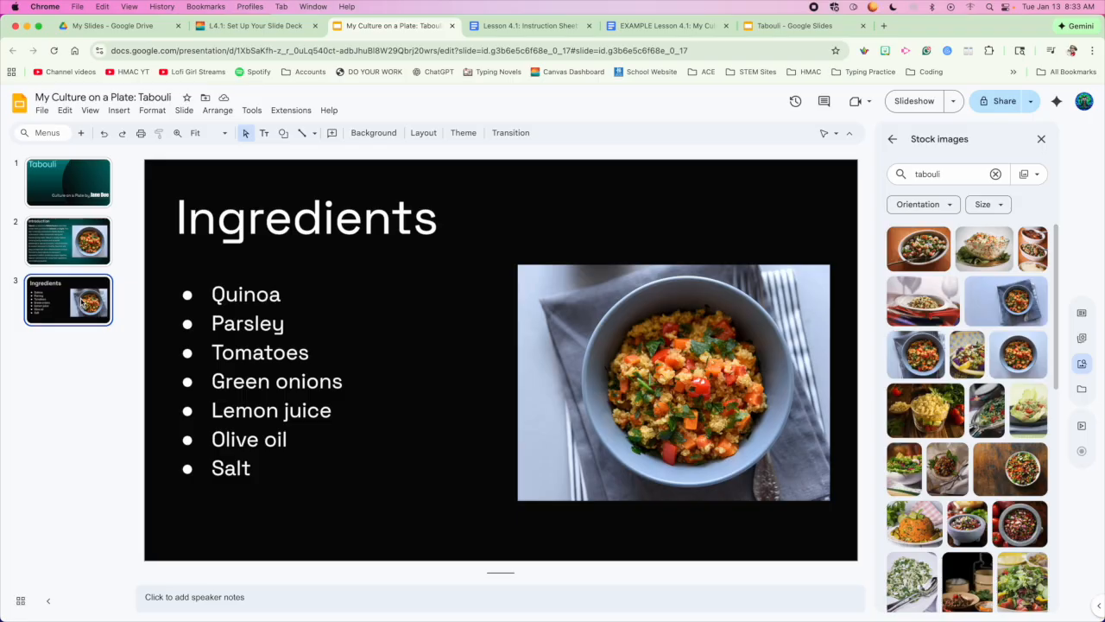
{"action": "key", "text": "super+d"}
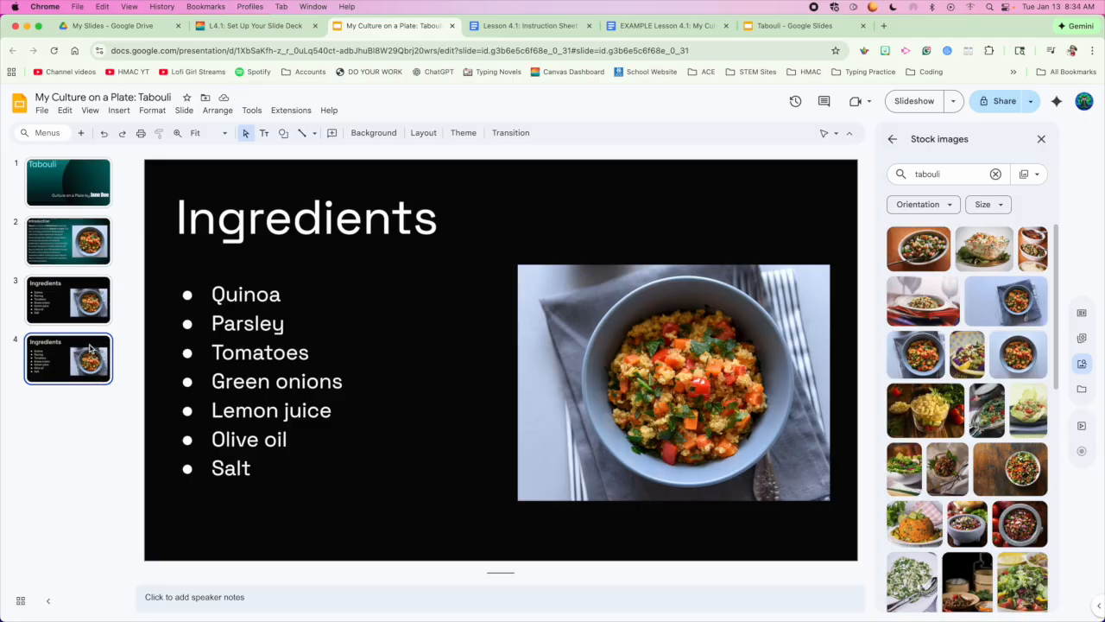
{"action": "key", "text": "BackSpace"}
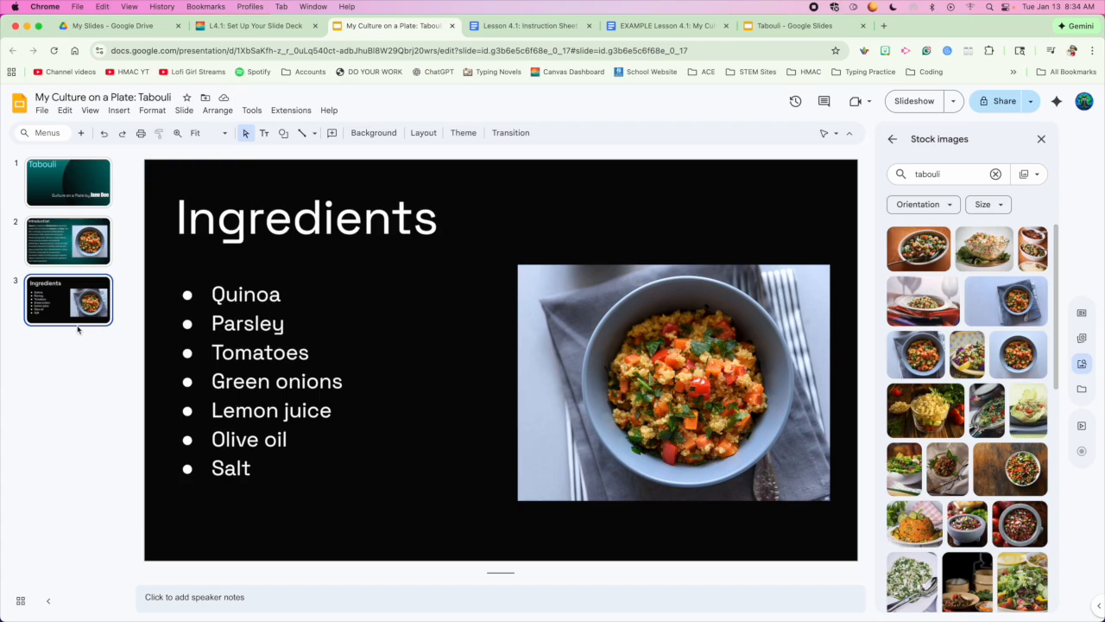
Duplicate the Ingredients slide as slide 4 and change the copy's title to "Historical Facts".
{"action": "key", "text": "super+d"}
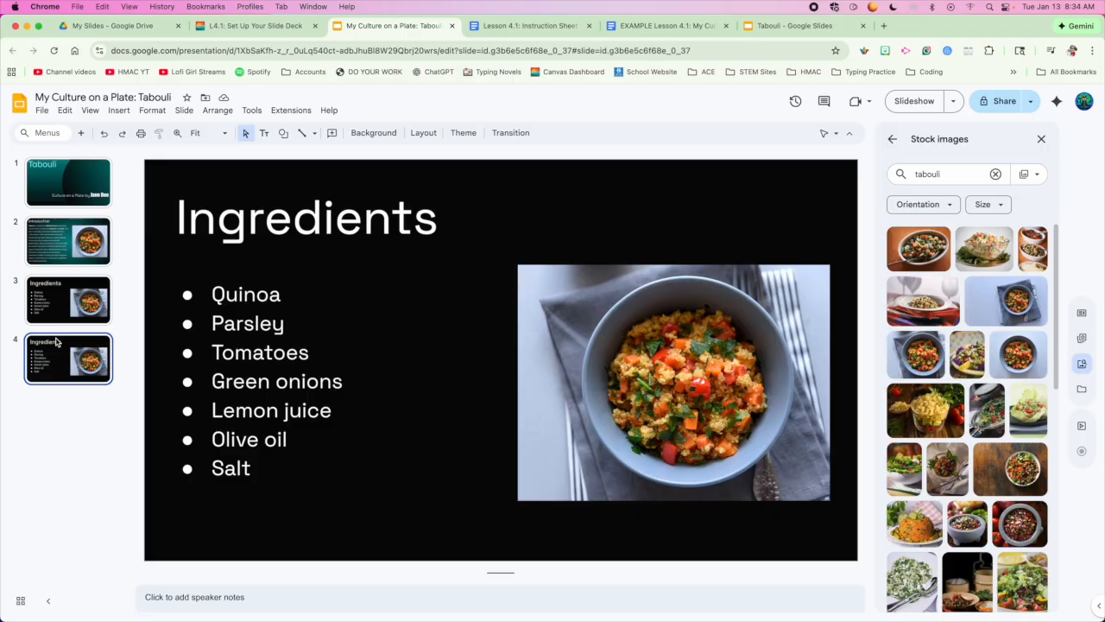
{"action": "left_click", "coordinate": [553, 26]}
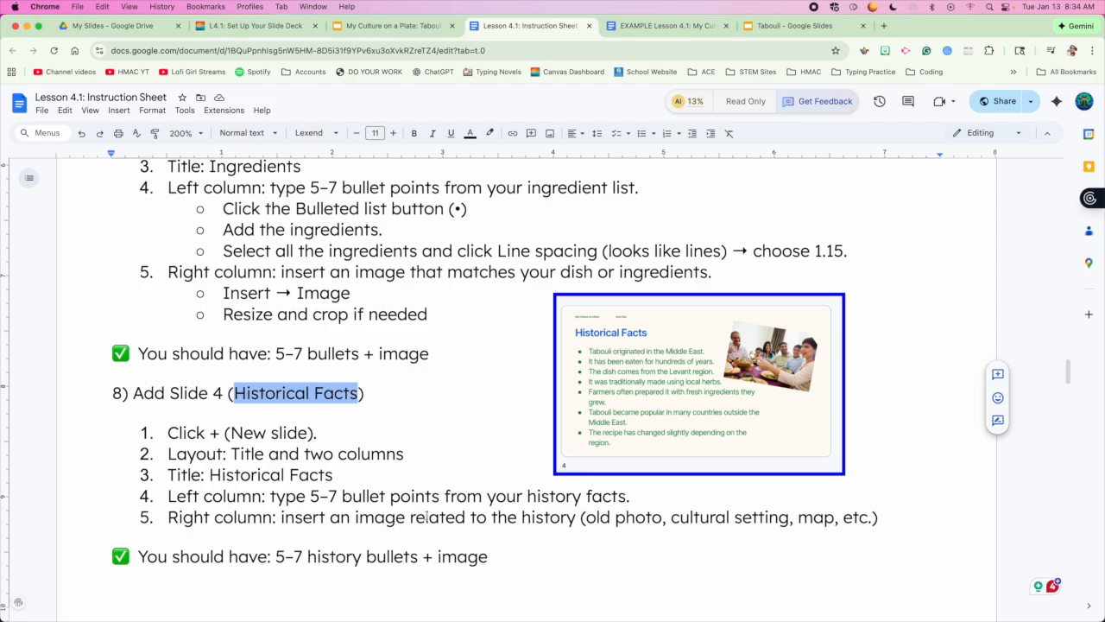
{"action": "left_click", "coordinate": [413, 21]}
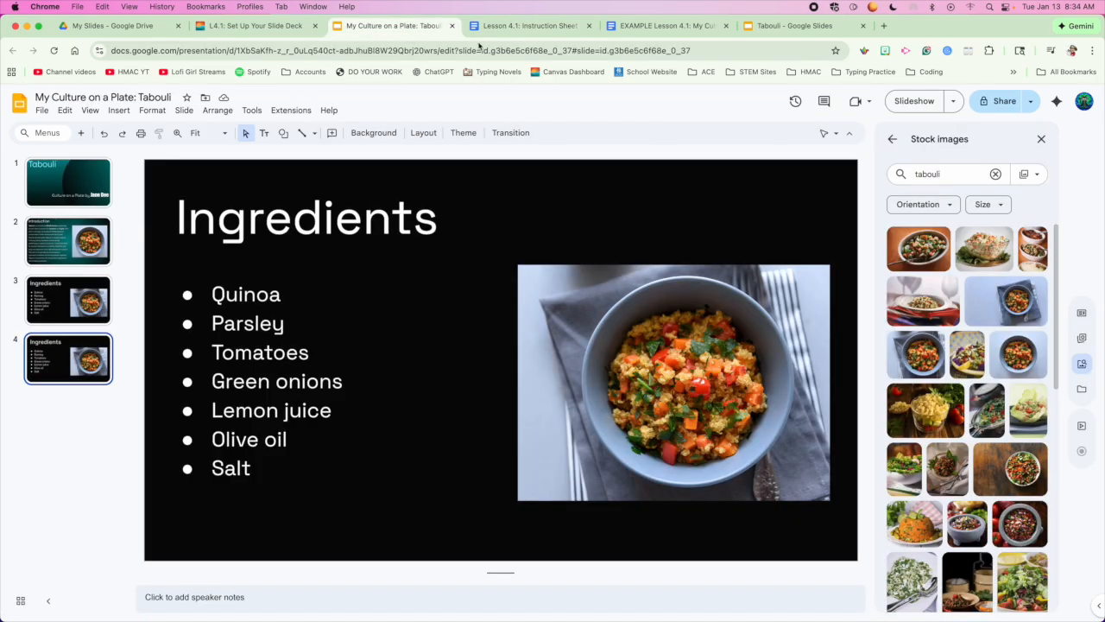
{"action": "double_click", "coordinate": [294, 218]}
{"action": "type", "text": "H"}
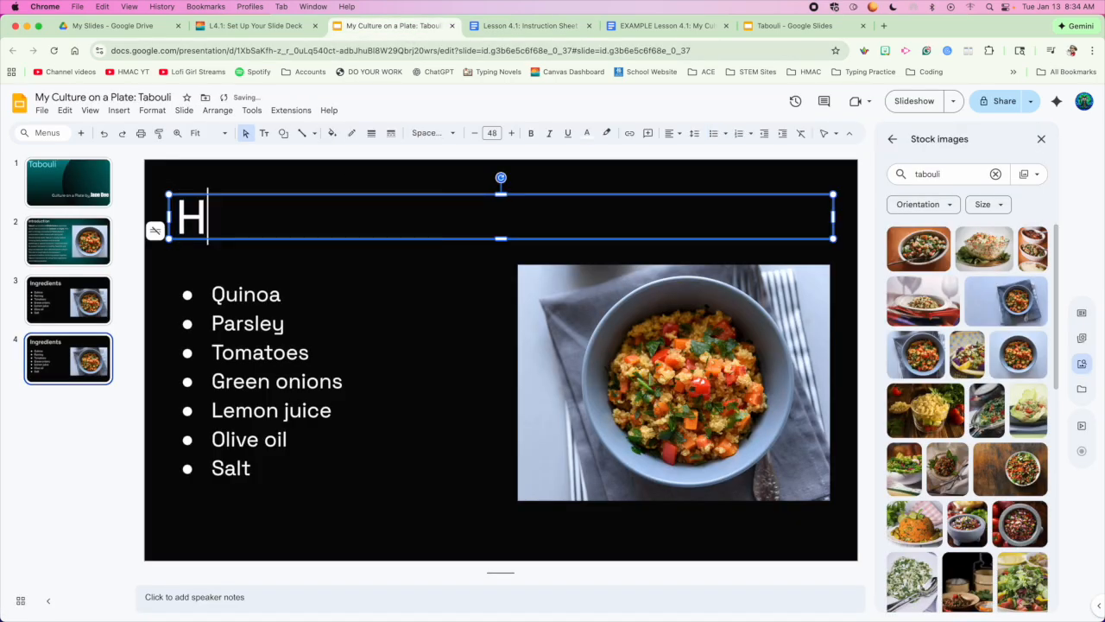
{"action": "type", "text": "istorical "}
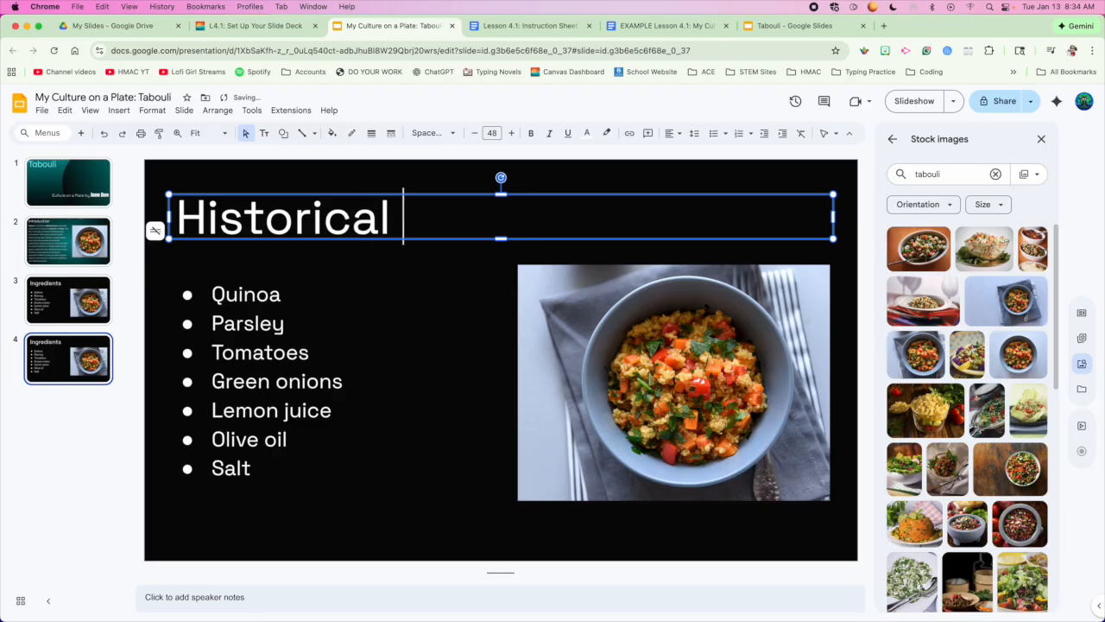
{"action": "type", "text": "Facts"}
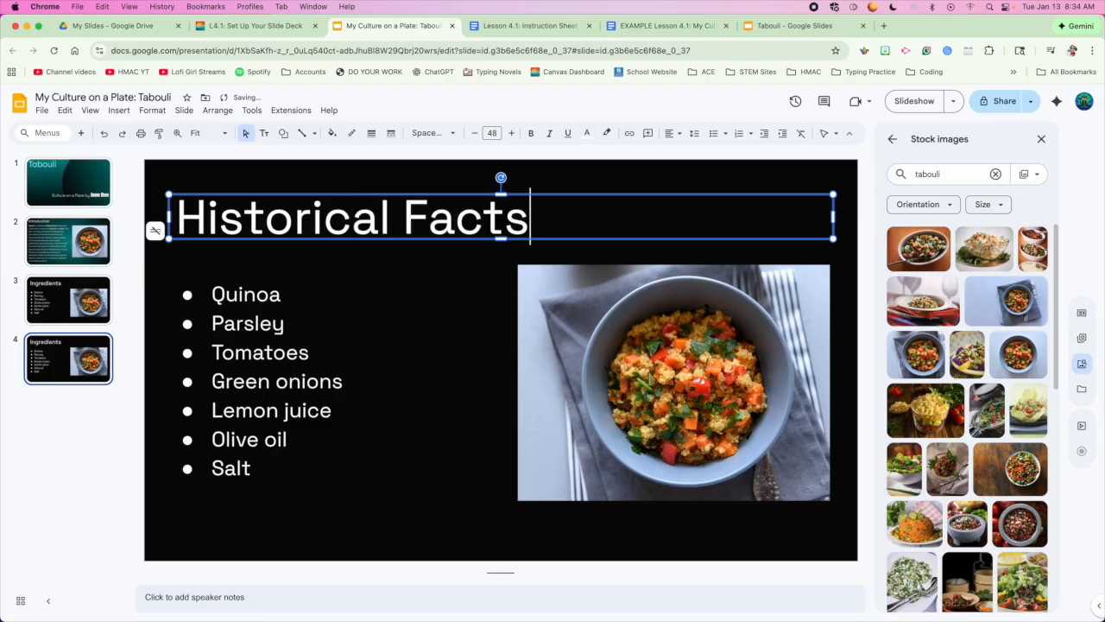
Replace the photo on the Historical Facts slide with the stock tabouli image of a white bowl and spoon on a wooden table.
{"action": "left_click", "coordinate": [570, 327]}
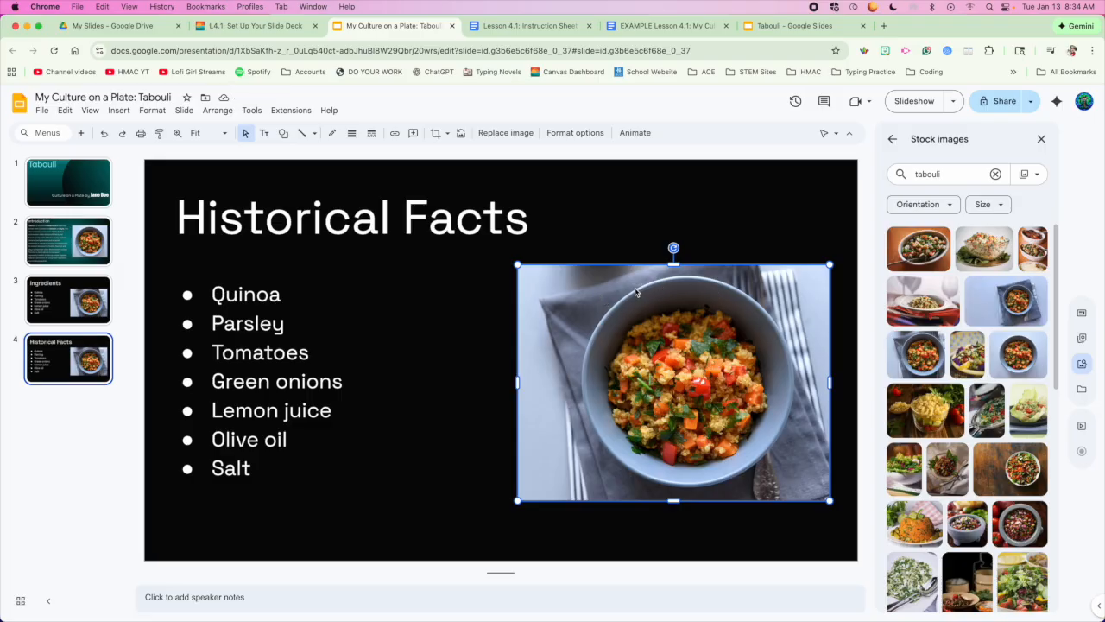
{"action": "left_click", "coordinate": [514, 136]}
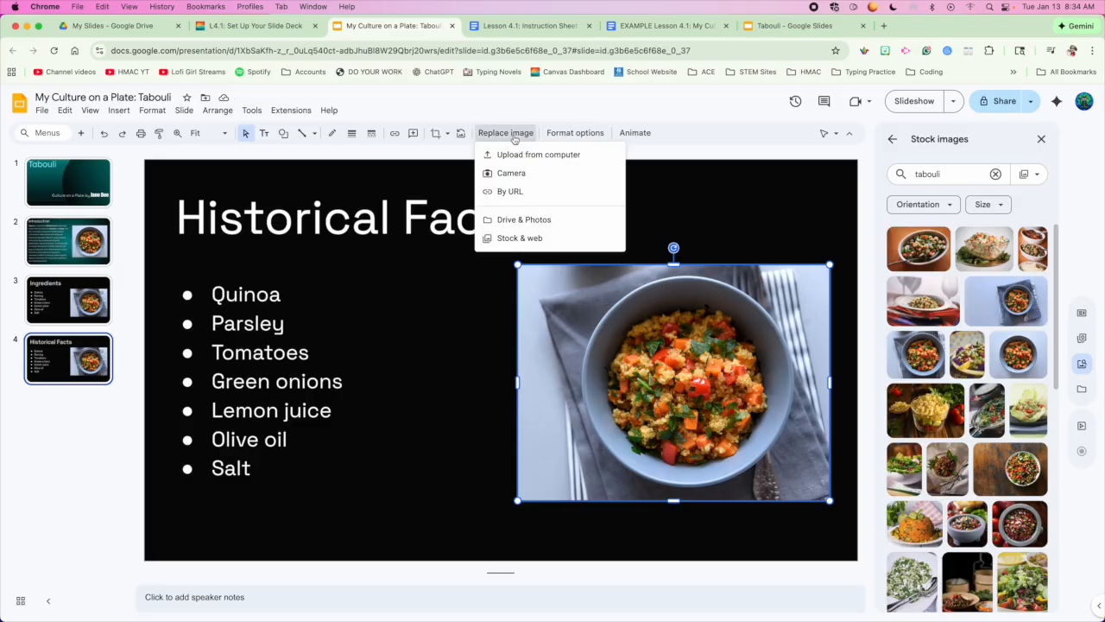
{"action": "left_click", "coordinate": [519, 237]}
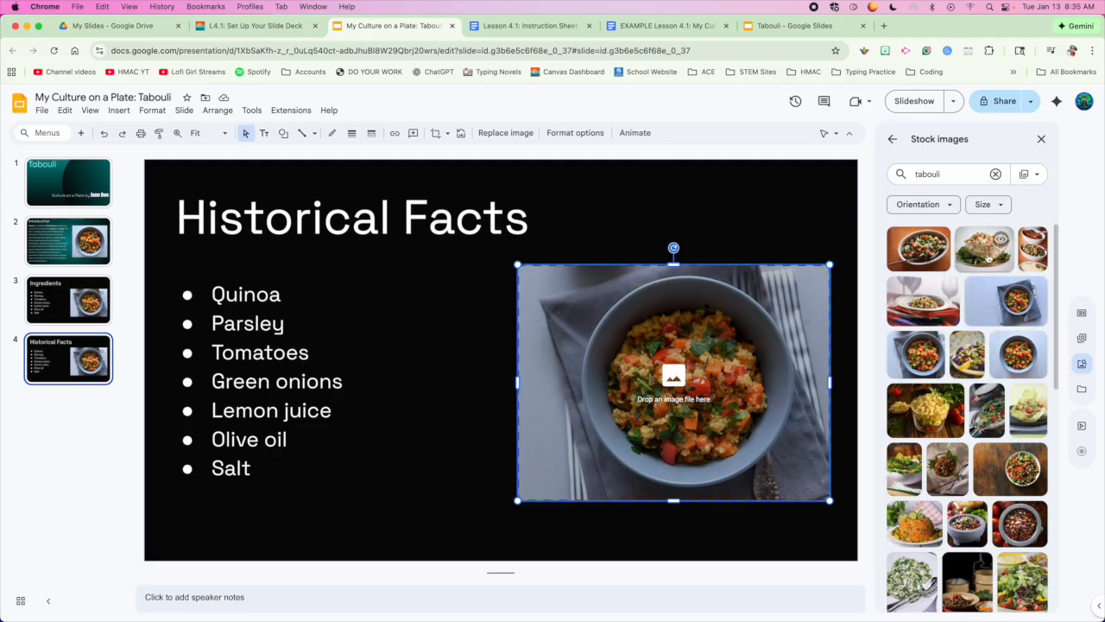
{"action": "left_click", "coordinate": [939, 269]}
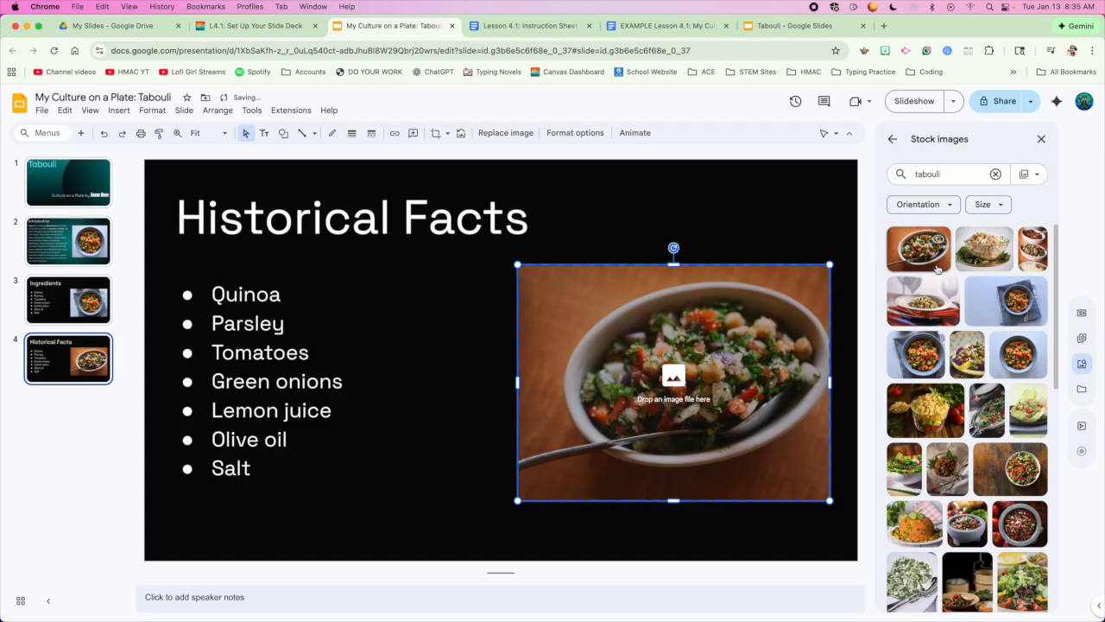
{"action": "left_click", "coordinate": [758, 255]}
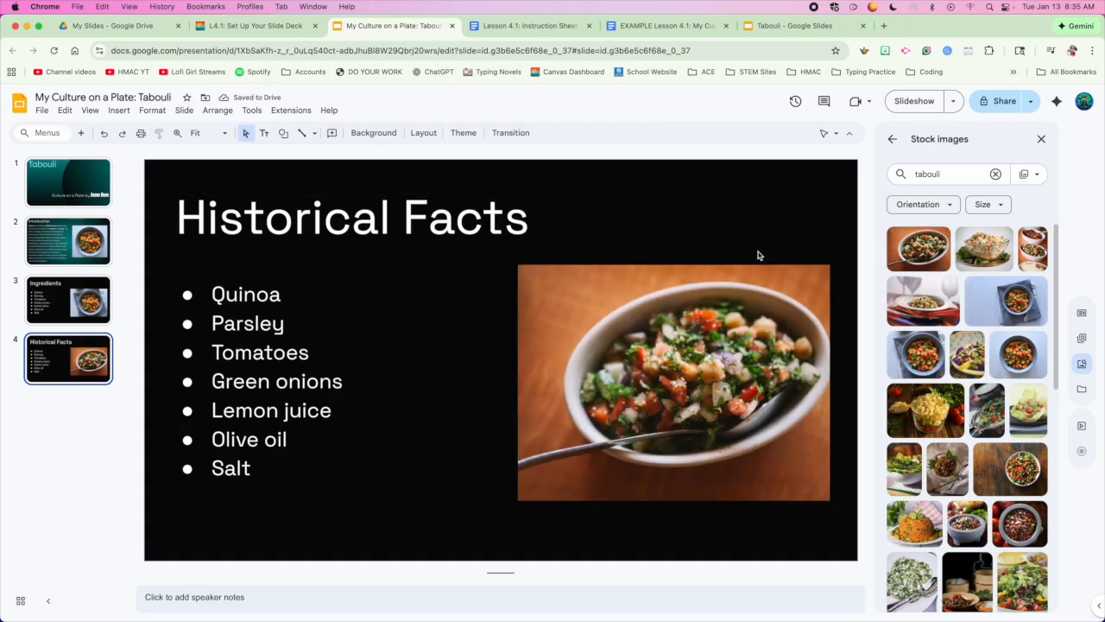